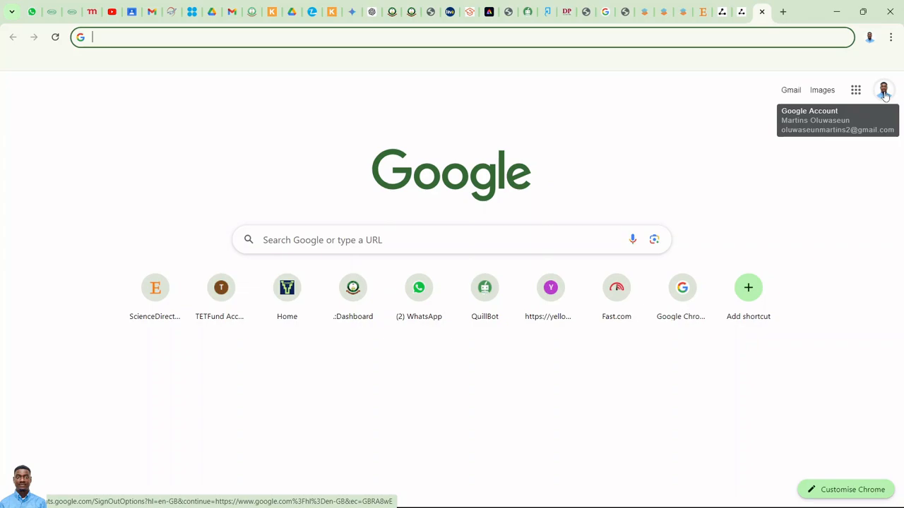
# Step: Switch Google to the institutional account and back to the personal Gmail account
pyautogui.click(883, 92)
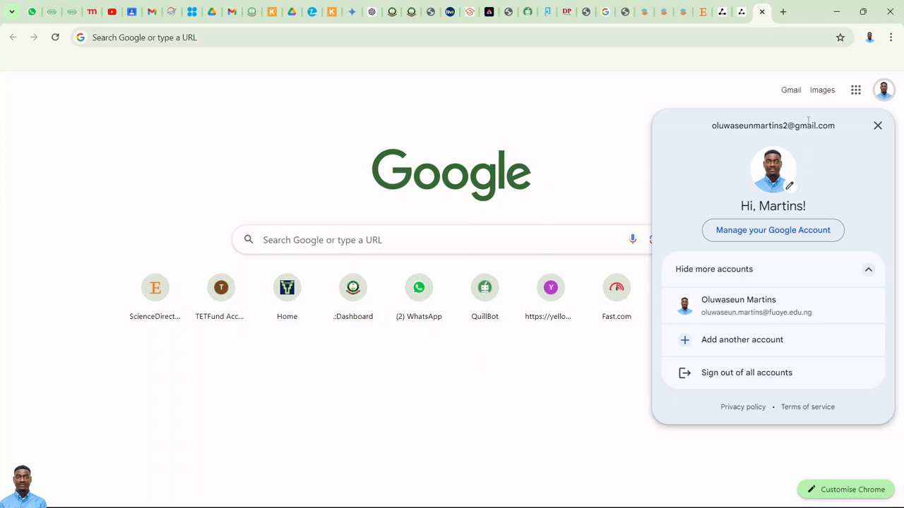
pyautogui.click(784, 312)
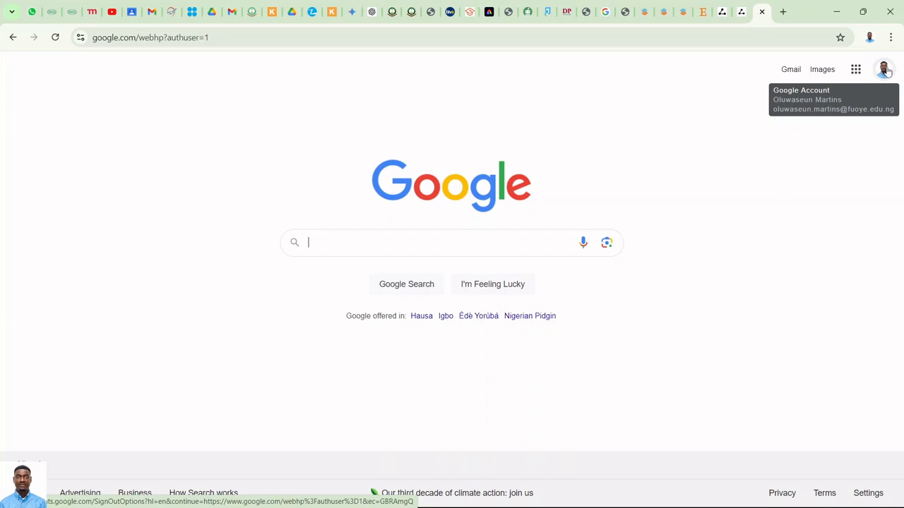
pyautogui.click(885, 69)
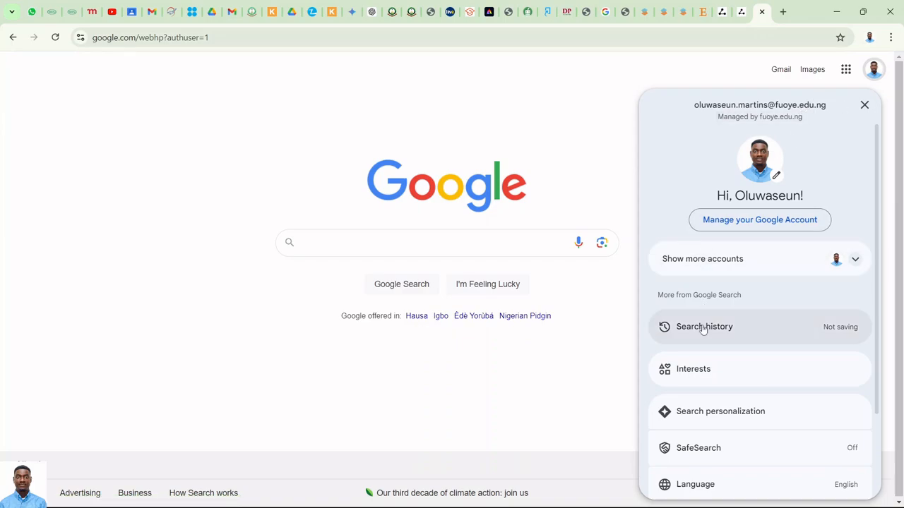
pyautogui.click(784, 264)
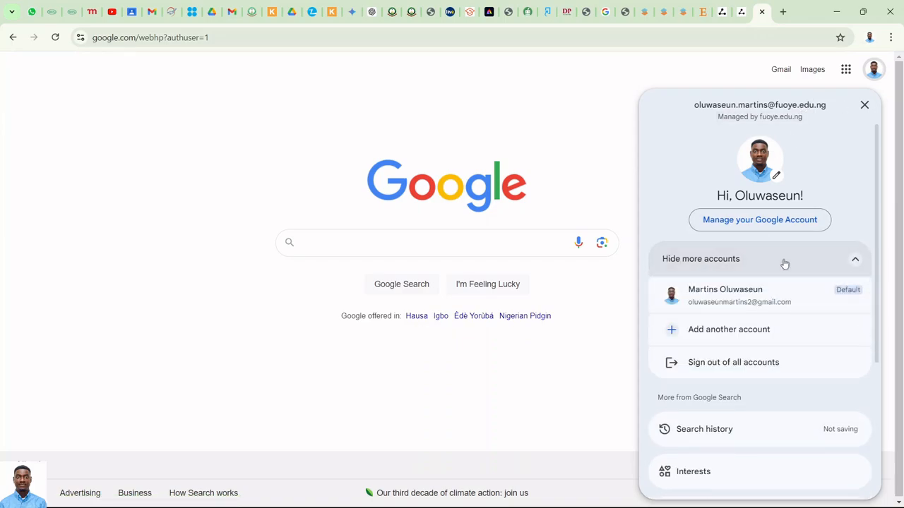
pyautogui.click(764, 297)
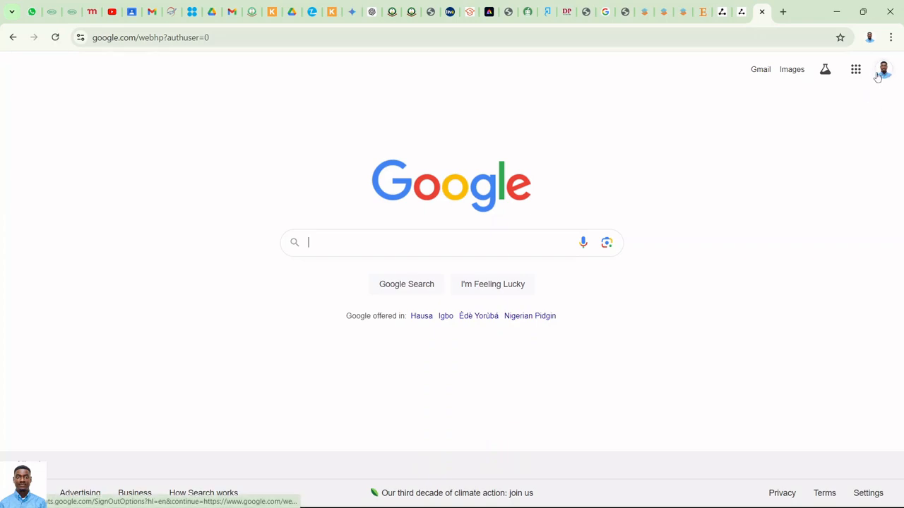
# Step: Switch Google to the institutional account and open Google Classroom from it
pyautogui.click(882, 71)
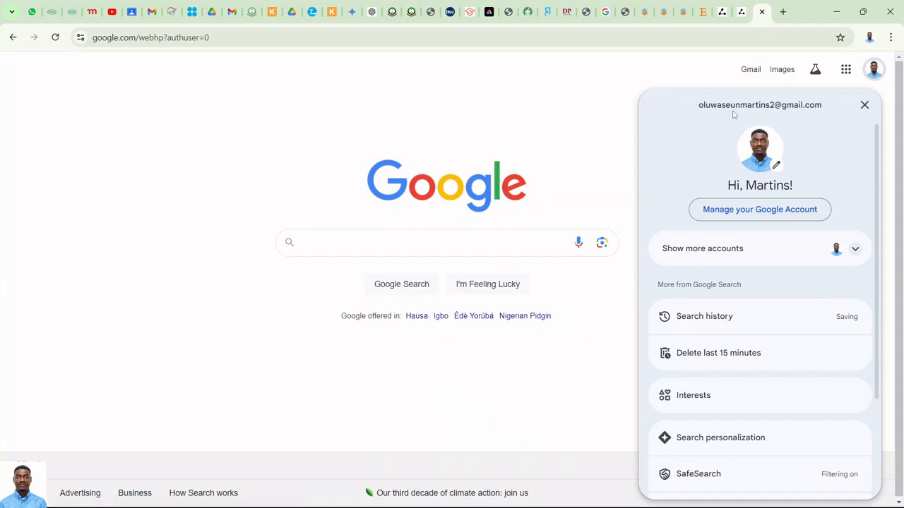
pyautogui.click(780, 254)
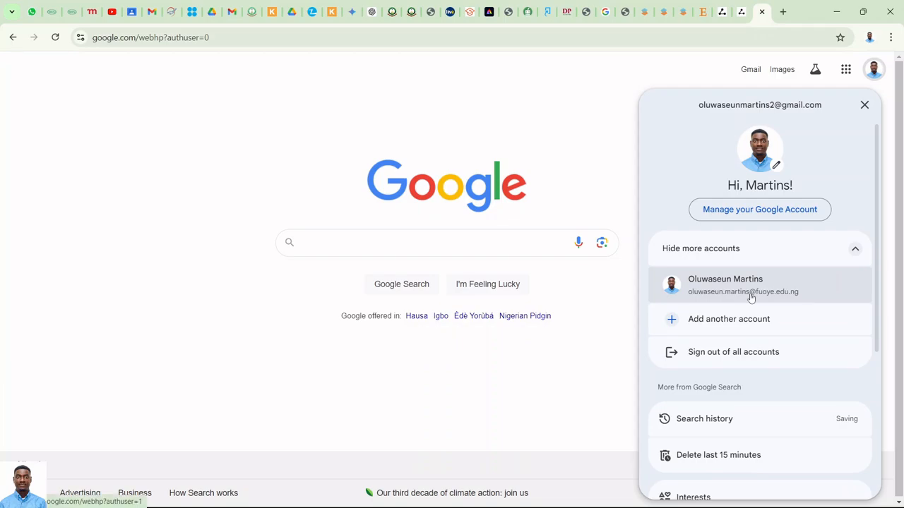
pyautogui.click(751, 298)
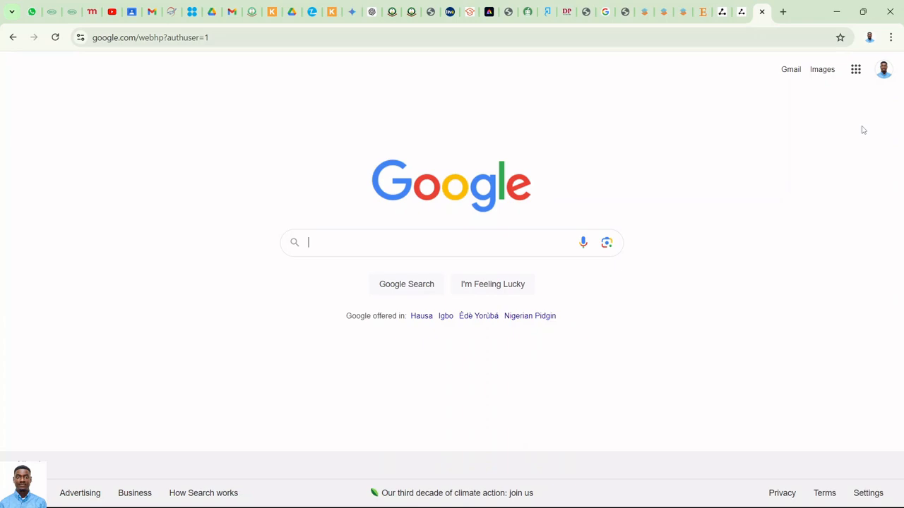
pyautogui.click(856, 70)
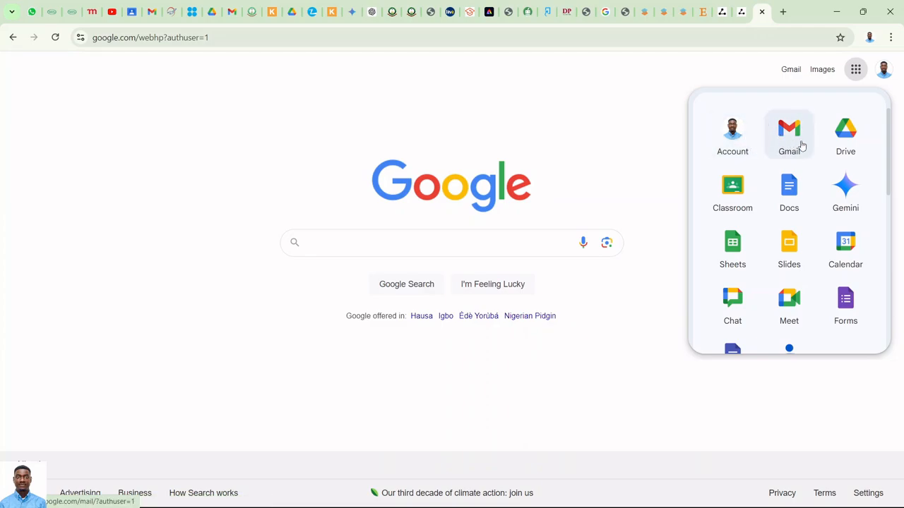
pyautogui.click(736, 194)
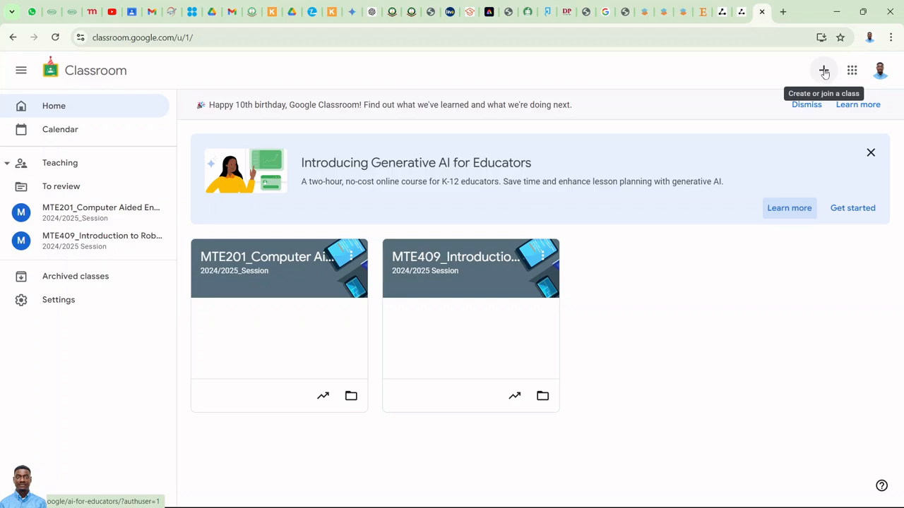
# Step: Start creating a new class in Classroom and name it MTE515_Mobile_Robotics
pyautogui.click(822, 71)
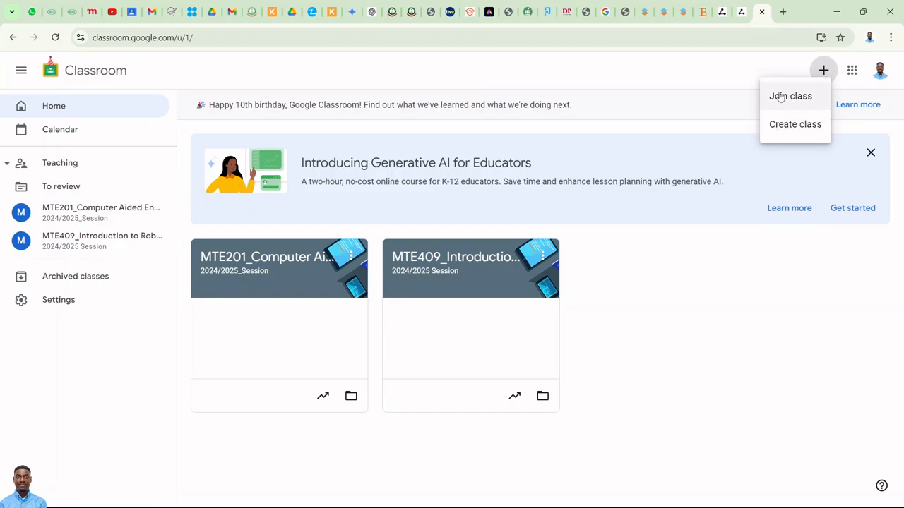
pyautogui.click(791, 127)
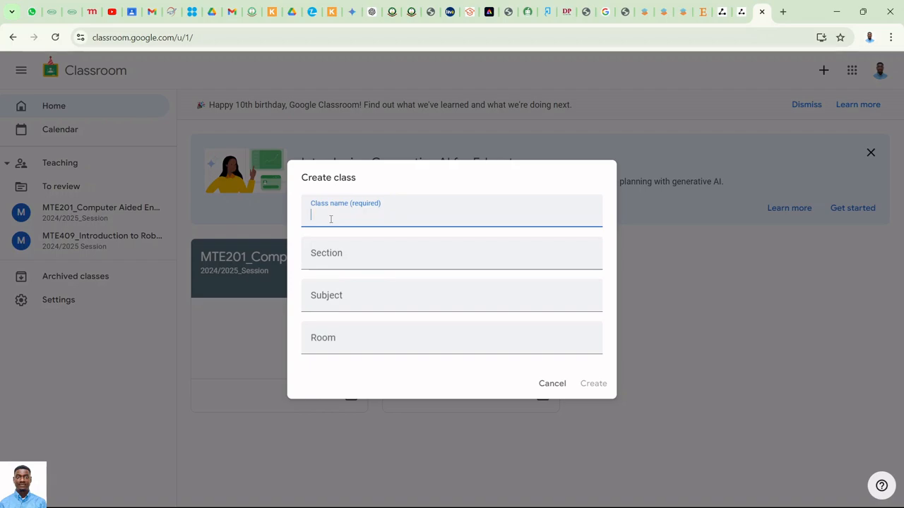
pyautogui.write('MTE515_Mobi')
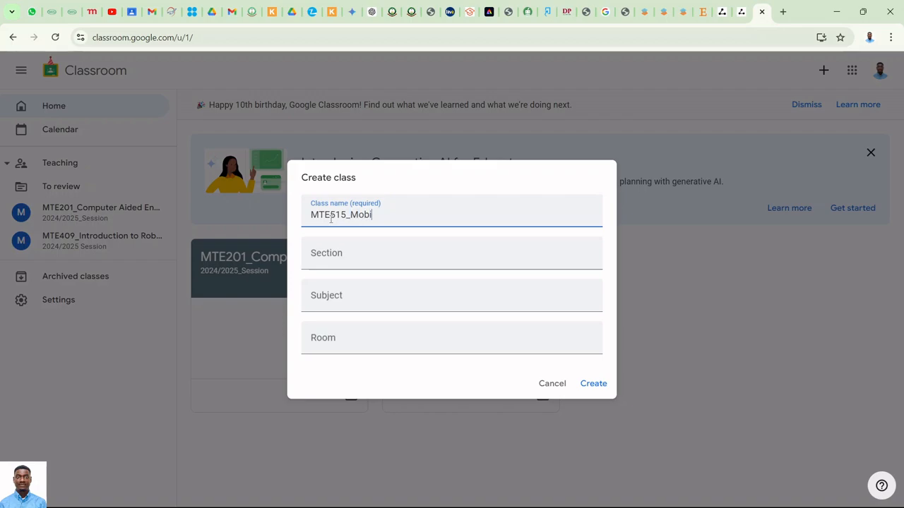
pyautogui.write('le_Robotics')
# Step: Enter "First Semester 2024/2025 Session" as the section of the new class
pyautogui.click(344, 256)
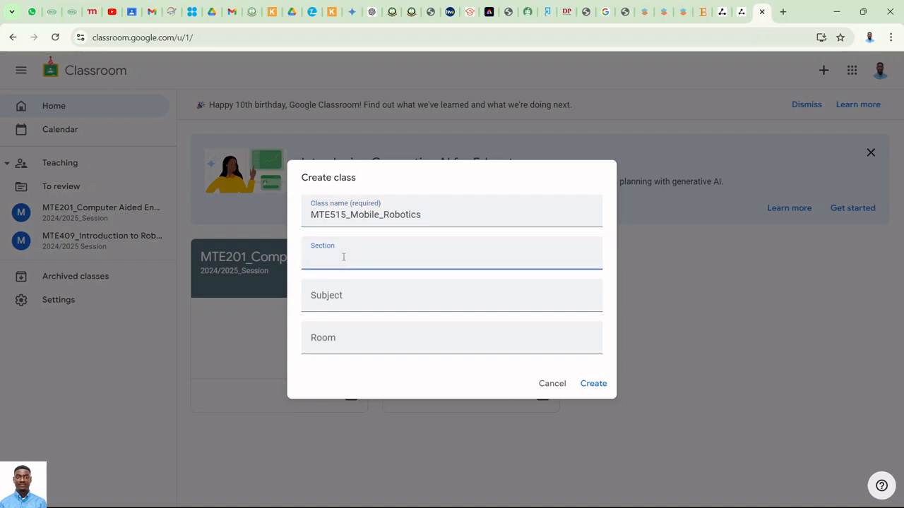
pyautogui.write('2024/2025')
pyautogui.press('Left')
pyautogui.press('Left')
pyautogui.press('Left')
pyautogui.press('Left')
pyautogui.press('Left')
pyautogui.write('First Semester')
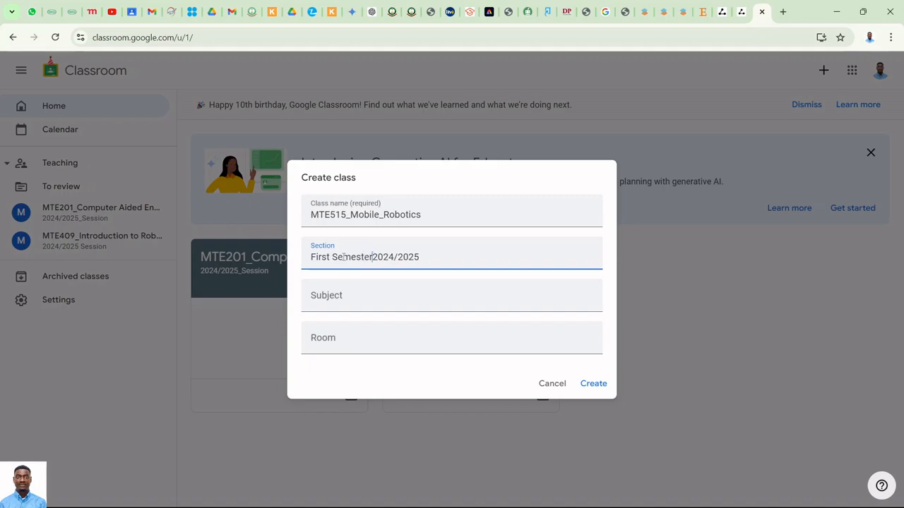
pyautogui.click(428, 260)
pyautogui.write('Session')
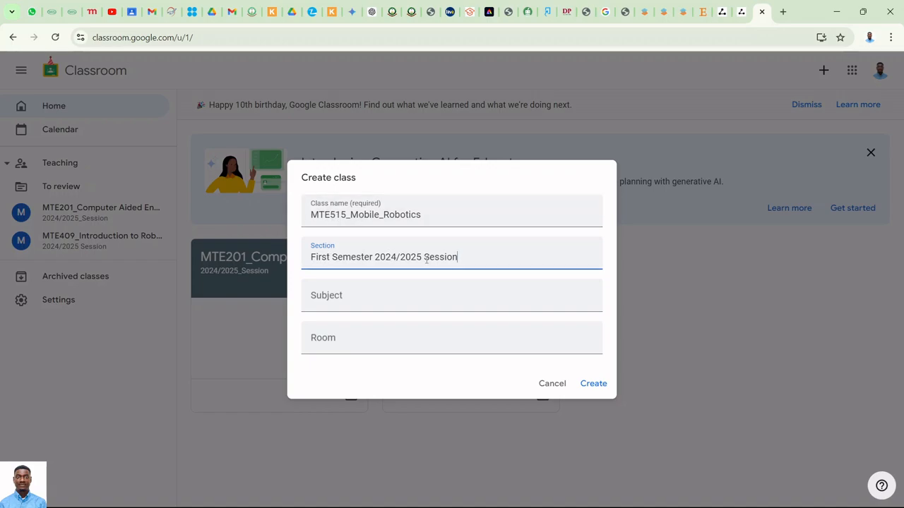
# Step: Create the class with the entered details and return to the Classroom home page
pyautogui.click(597, 384)
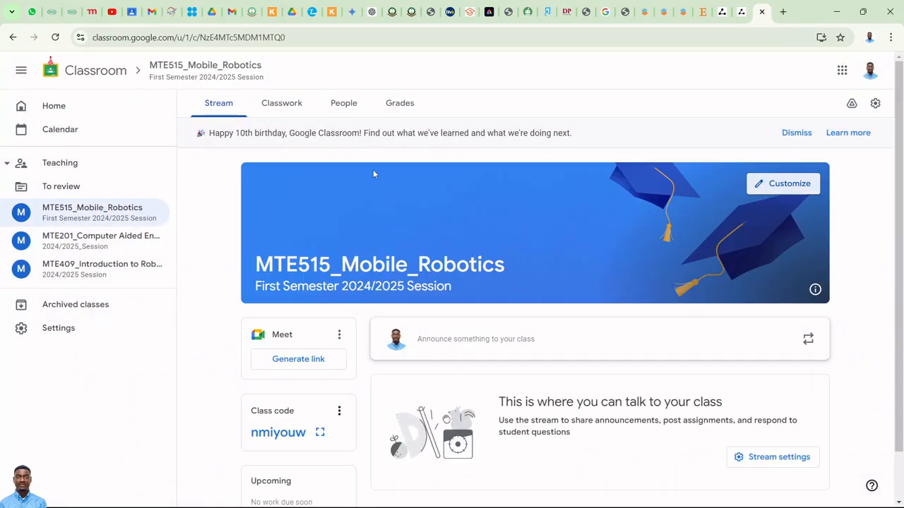
pyautogui.click(55, 112)
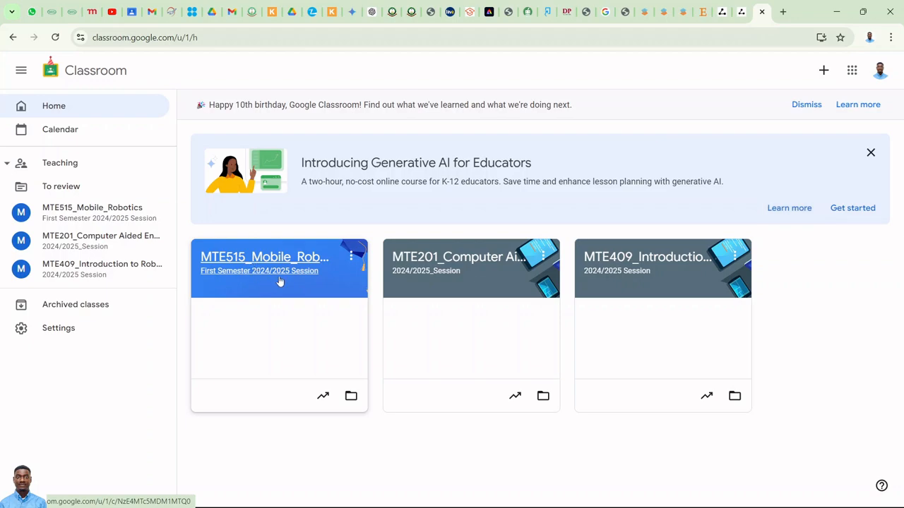
# Step: Switch to the mirrored phone window in Phone Link and open the Google home page in the phone's Chrome browser
pyautogui.moveTo(549, 498)
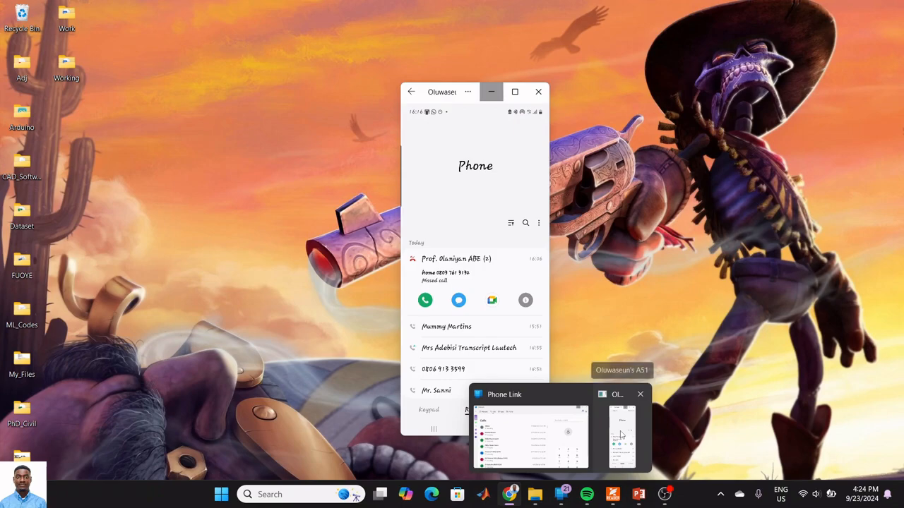
pyautogui.click(621, 436)
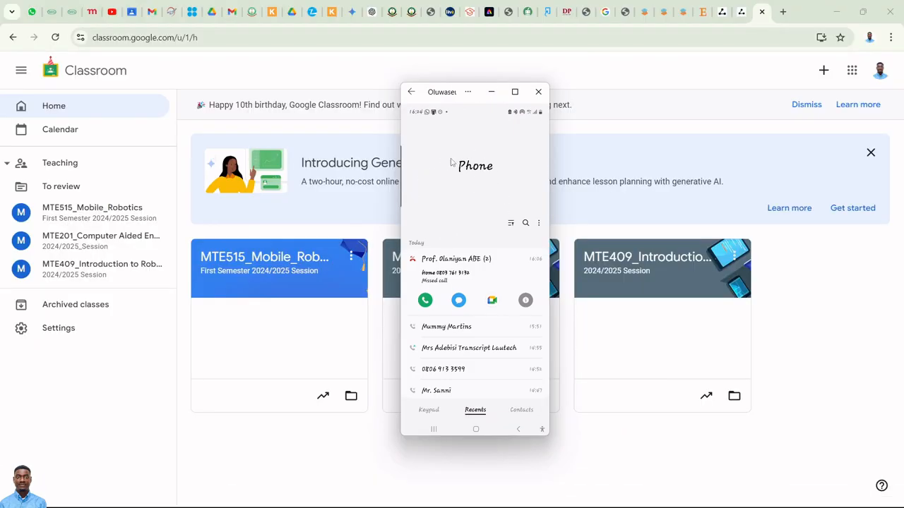
pyautogui.click(476, 429)
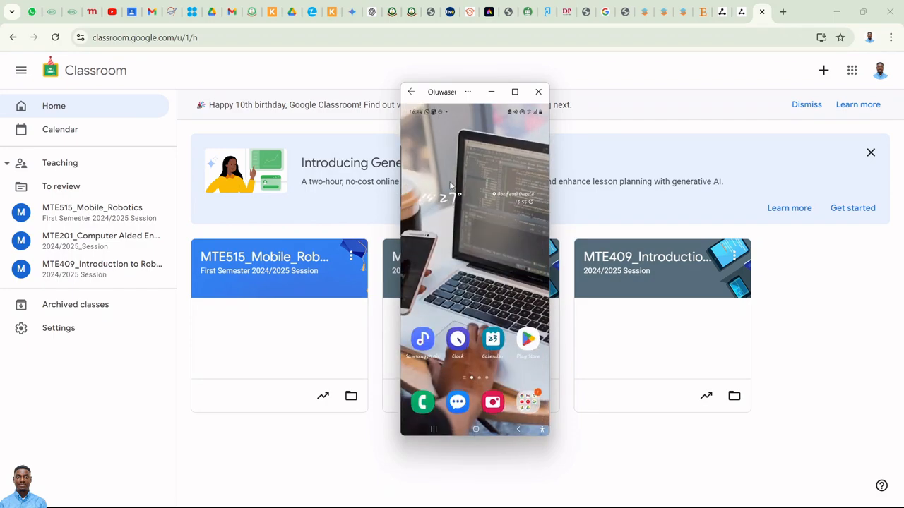
pyautogui.click(532, 402)
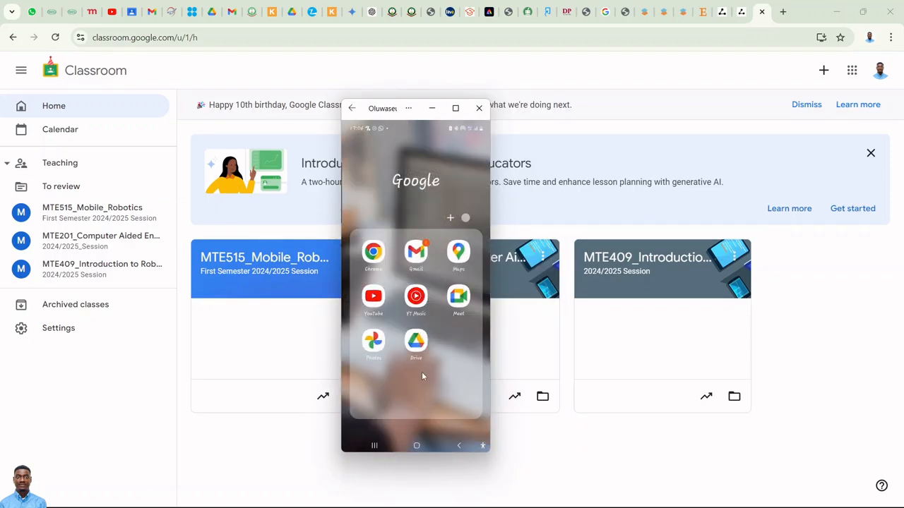
pyautogui.click(382, 252)
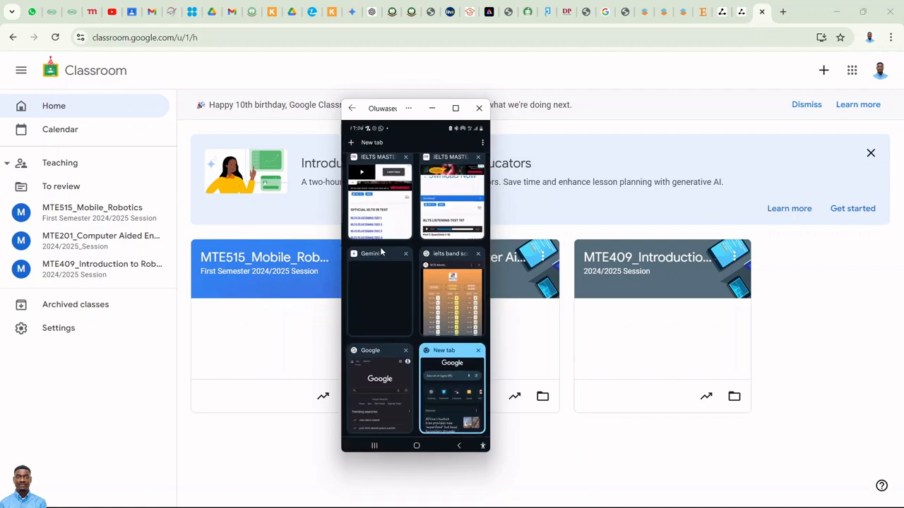
pyautogui.click(444, 375)
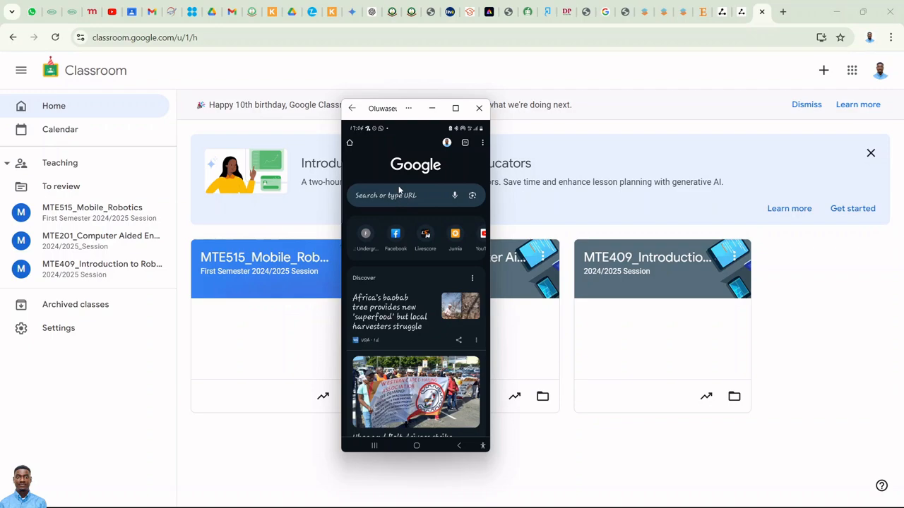
pyautogui.click(350, 143)
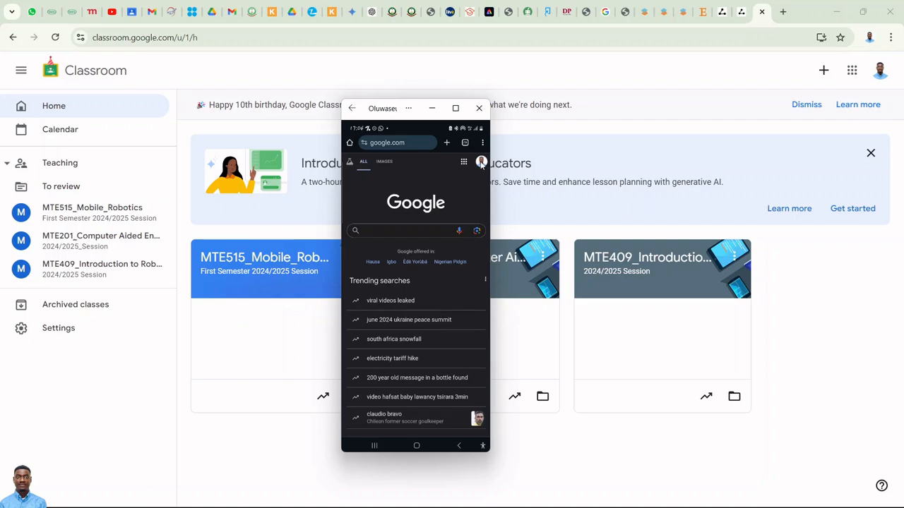
# Step: Switch the phone's Google page to the personal Gmail account and back to the institutional account
pyautogui.click(481, 163)
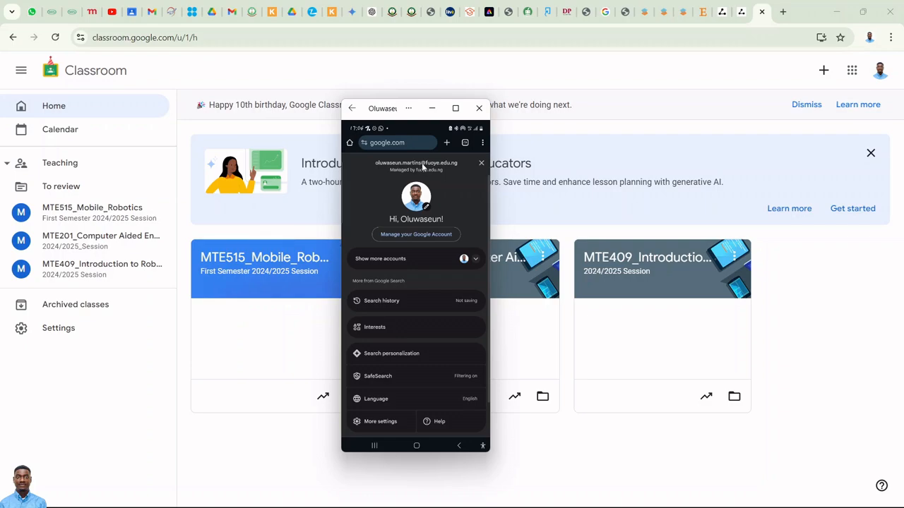
pyautogui.click(397, 258)
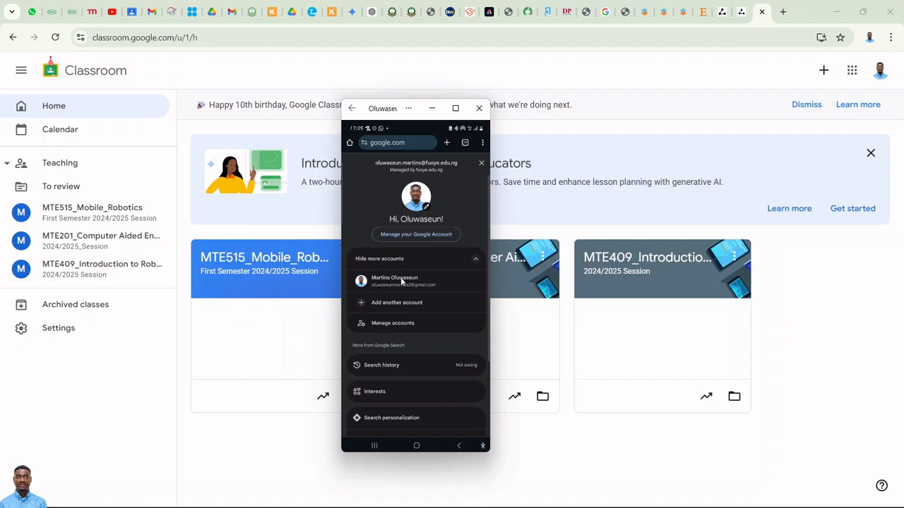
pyautogui.click(401, 279)
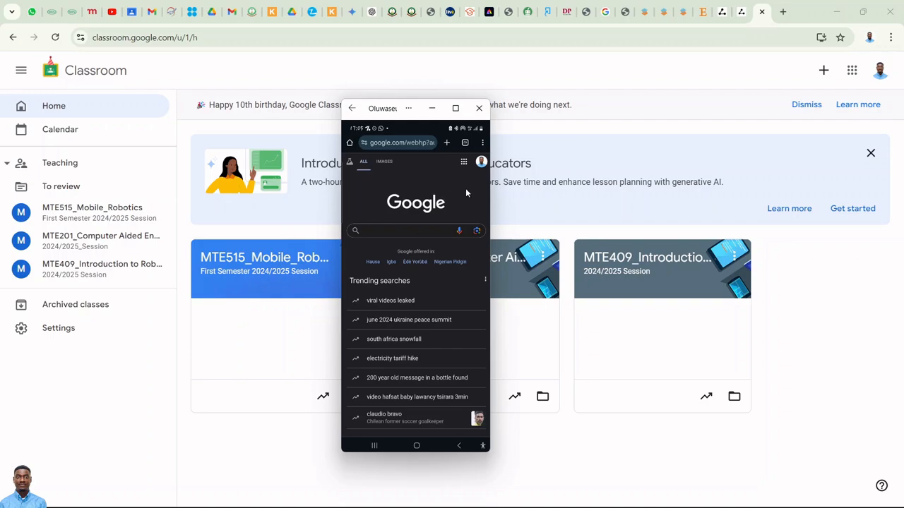
pyautogui.click(481, 162)
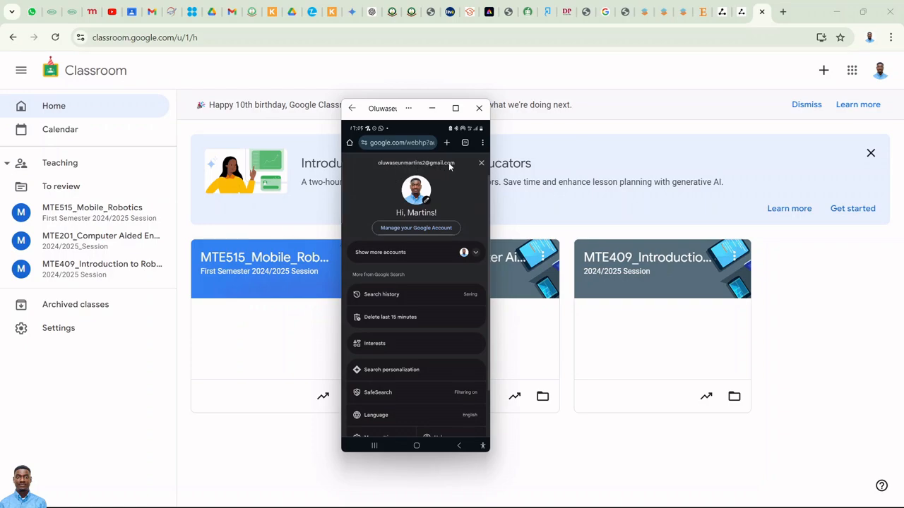
pyautogui.click(398, 256)
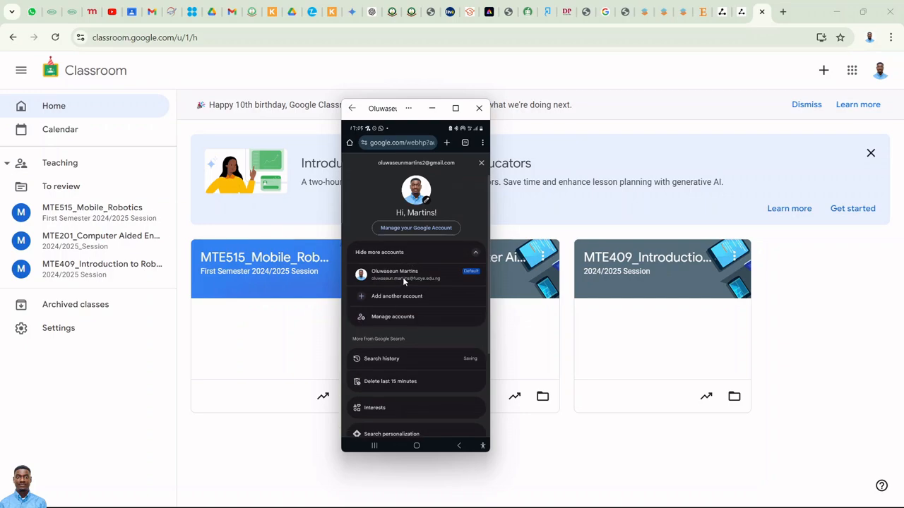
pyautogui.click(404, 279)
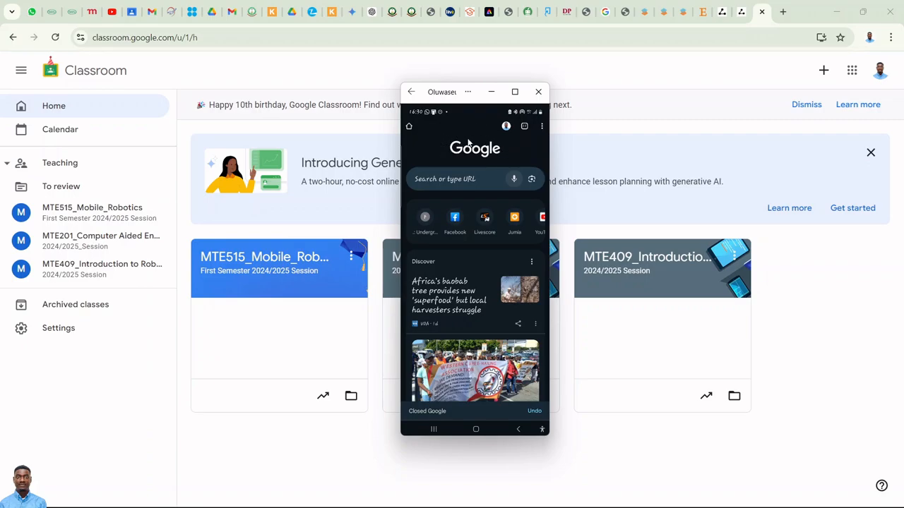
# Step: Open Google Classroom from the Google home page on the phone and move the phone window clear of the desktop class cards
pyautogui.click(409, 127)
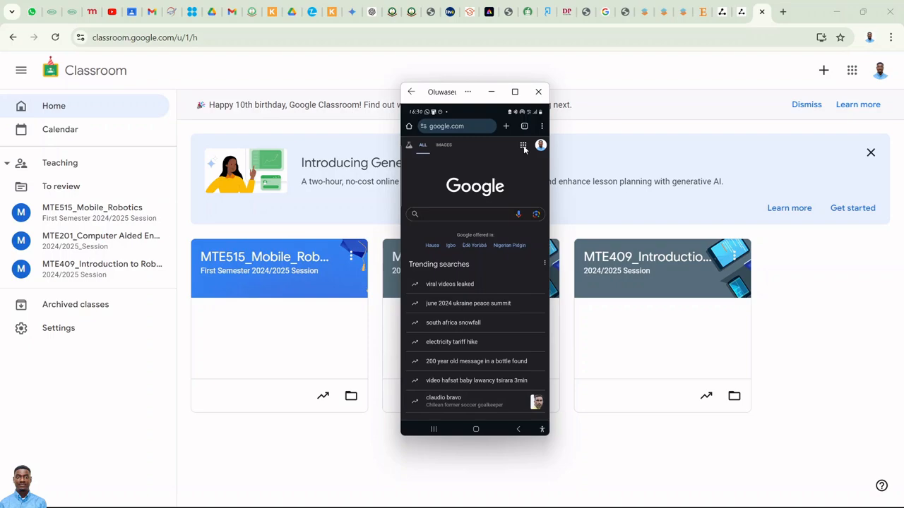
pyautogui.click(523, 146)
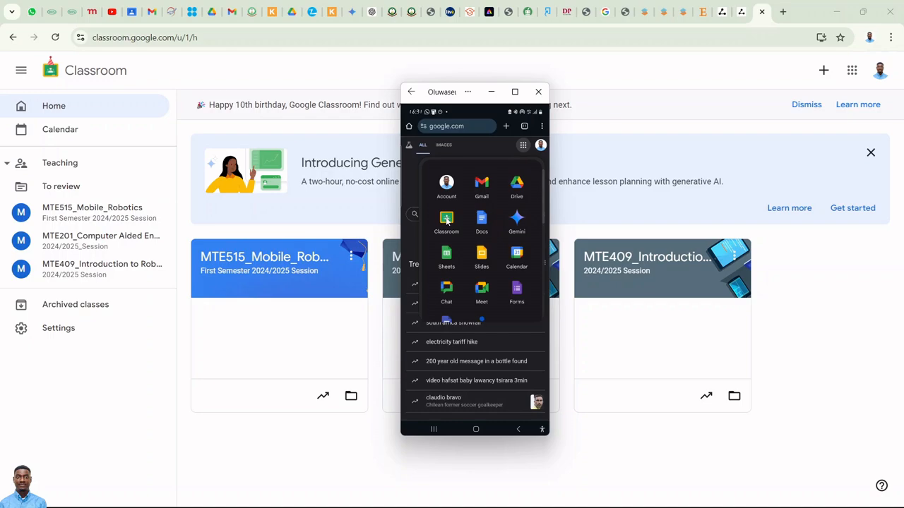
pyautogui.click(446, 221)
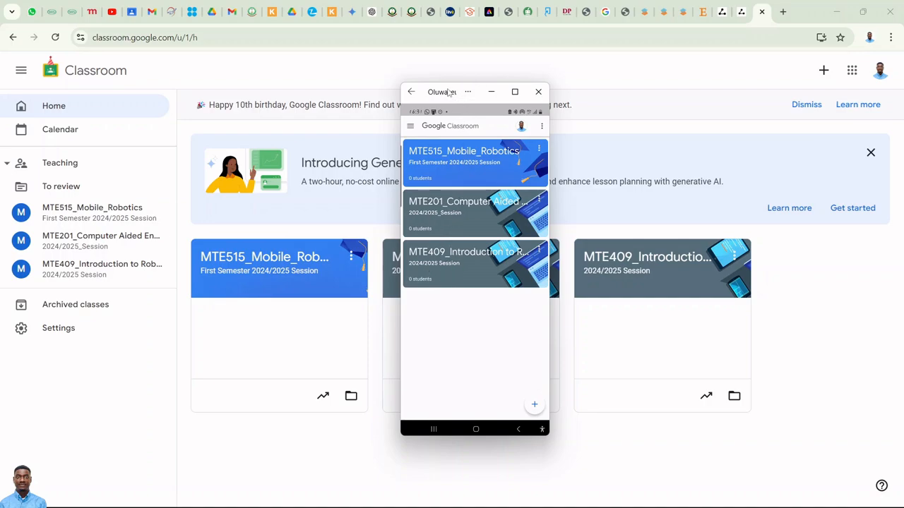
pyautogui.moveTo(450, 92); pyautogui.dragTo(83, 99)
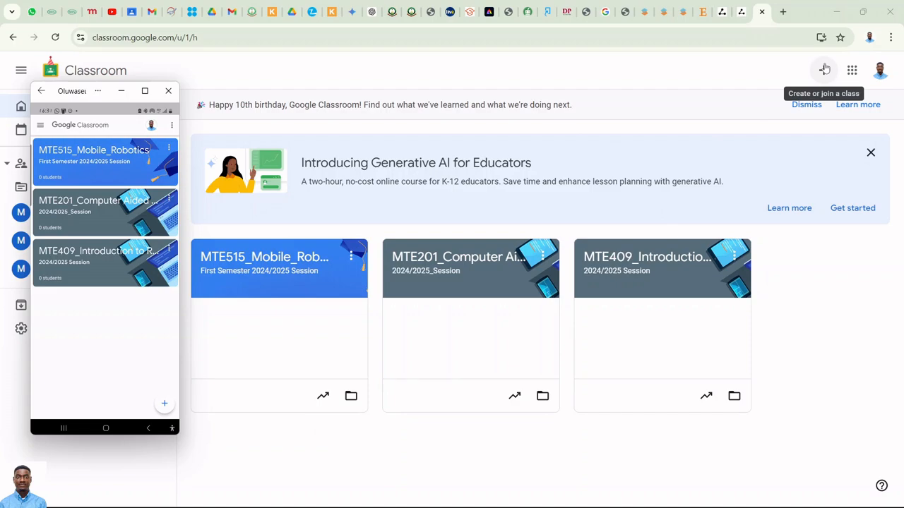
# Step: View the Create class form in the phone's Classroom and close it without creating a class
pyautogui.click(163, 406)
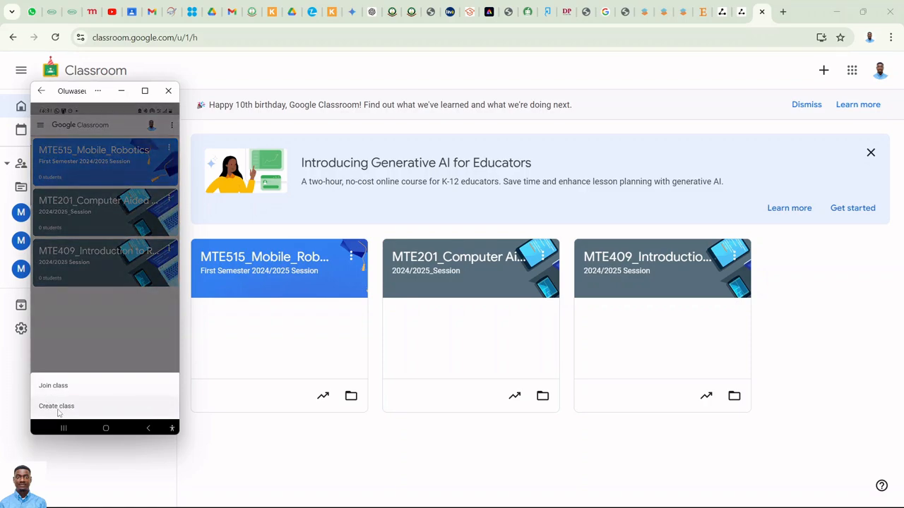
pyautogui.click(58, 407)
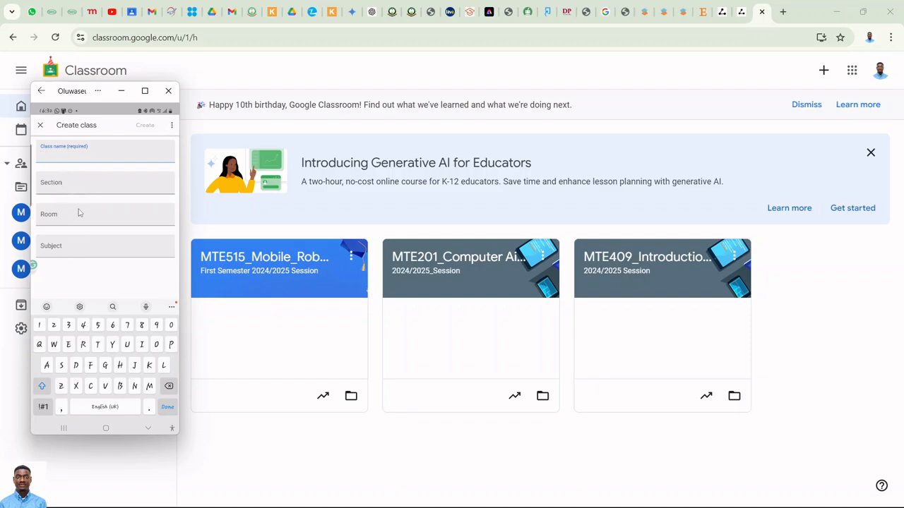
pyautogui.click(41, 125)
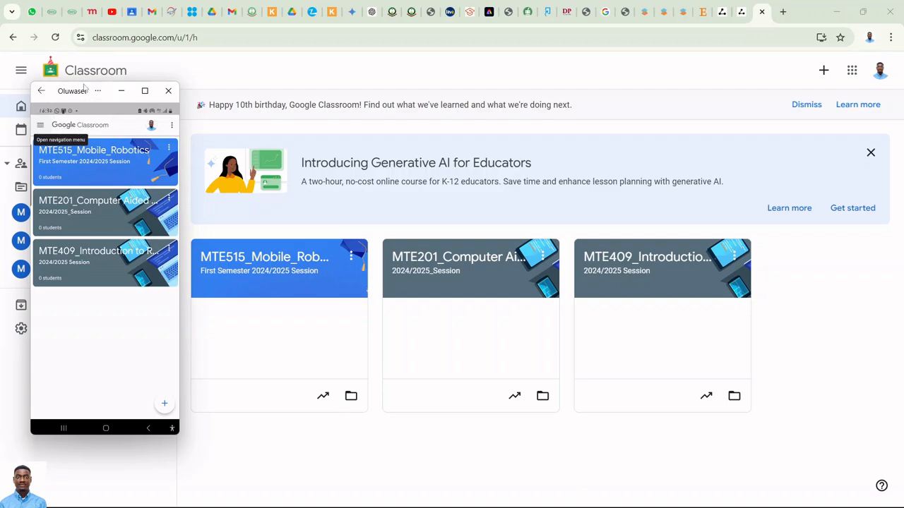
# Step: Move the phone window to the middle, open the MTE515_Mobile_Robotics class in it and view its Classwork and People pages
pyautogui.moveTo(83, 88); pyautogui.dragTo(396, 91)
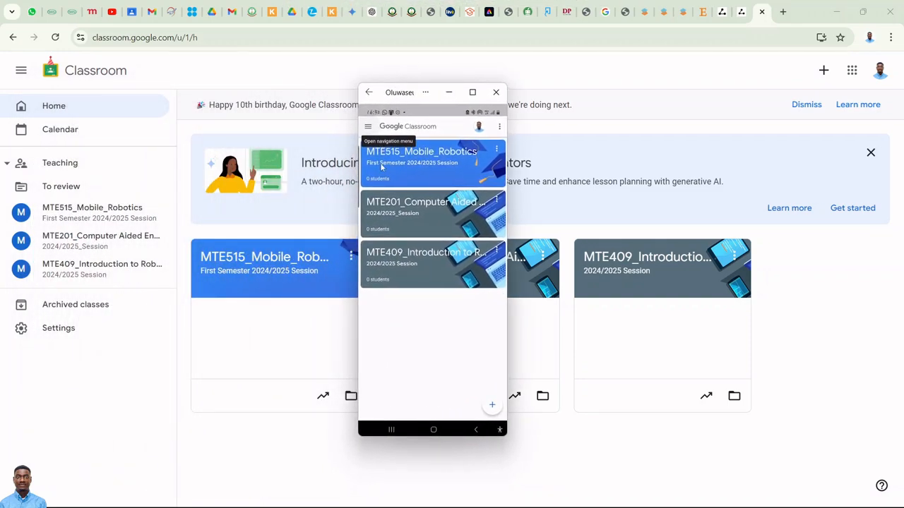
pyautogui.click(427, 152)
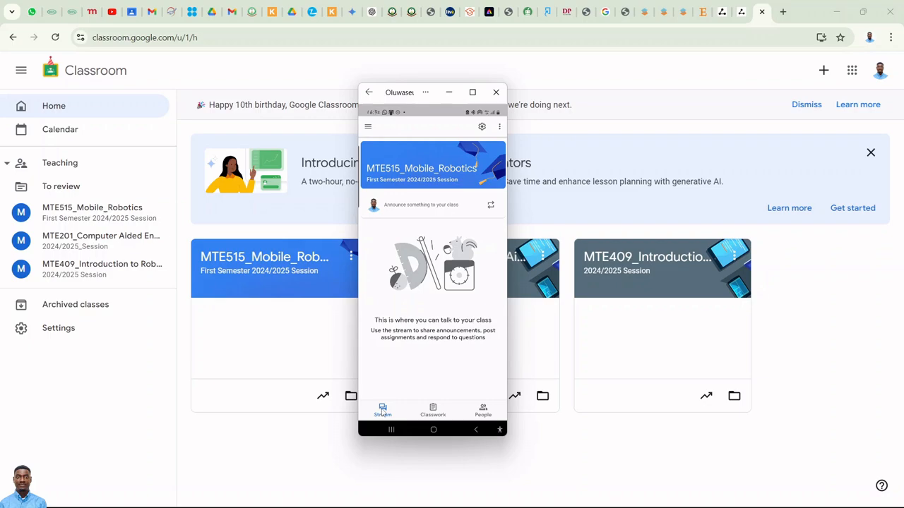
pyautogui.click(433, 410)
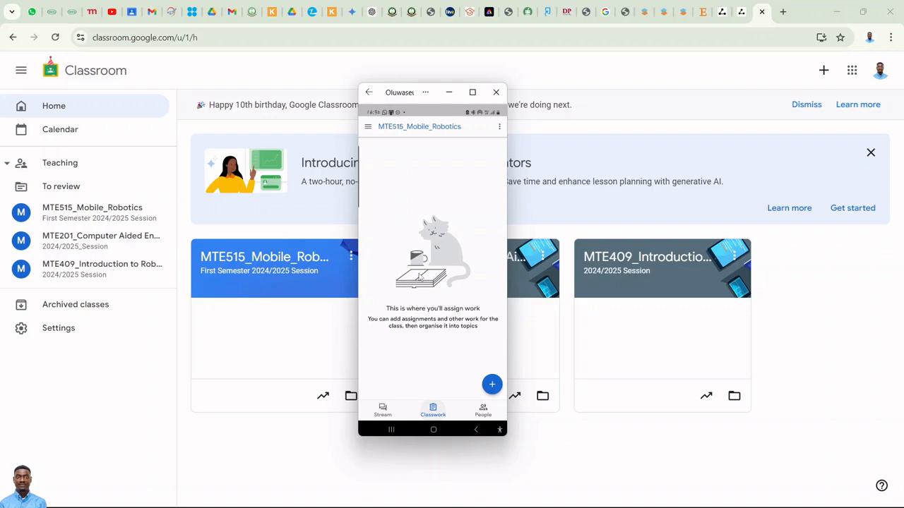
pyautogui.click(483, 411)
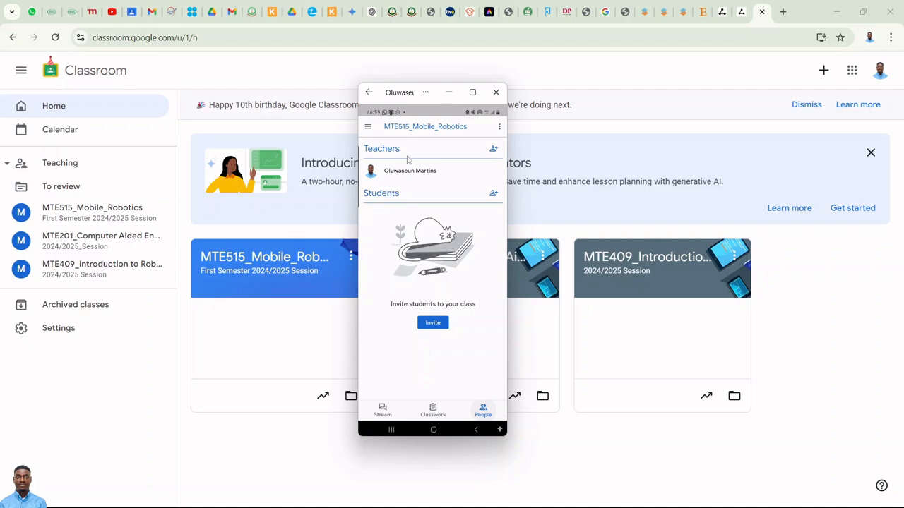
# Step: Search for a colleague by name in the phone's Invite teachers form and return to the People page without inviting anyone
pyautogui.click(493, 150)
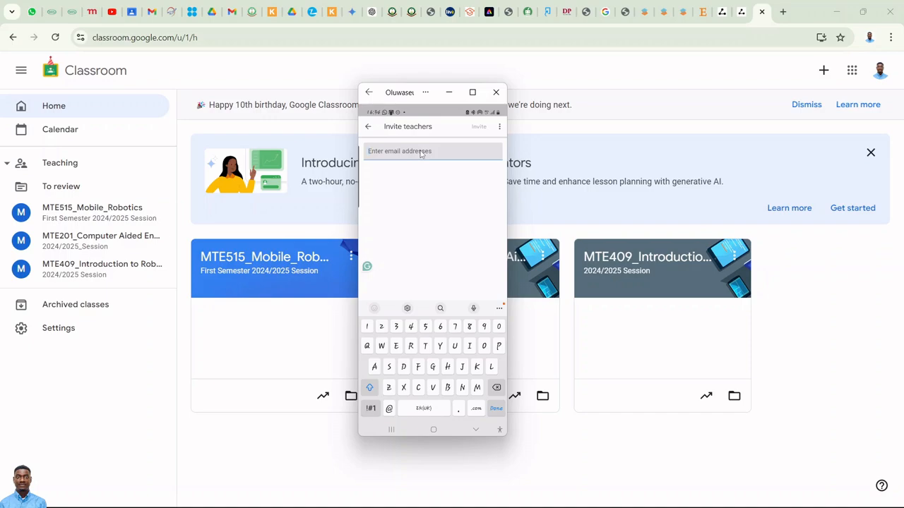
pyautogui.write('ay')
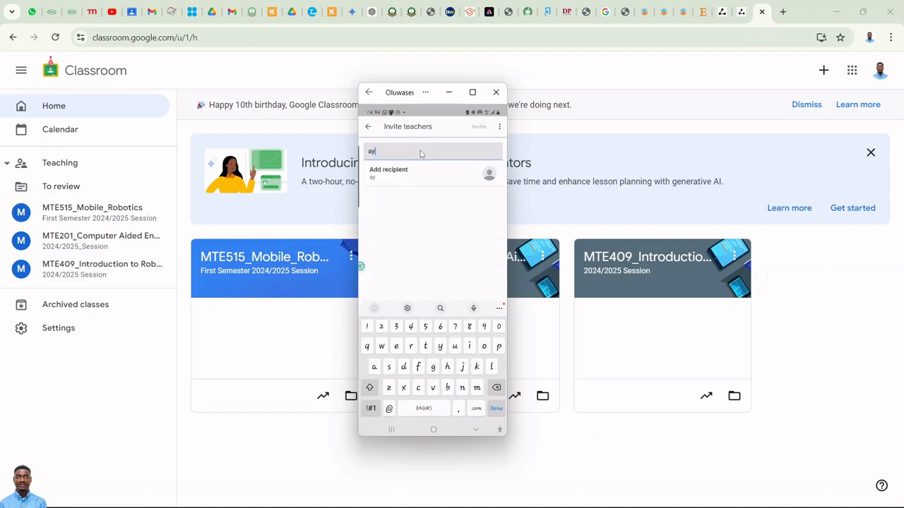
pyautogui.write('e')
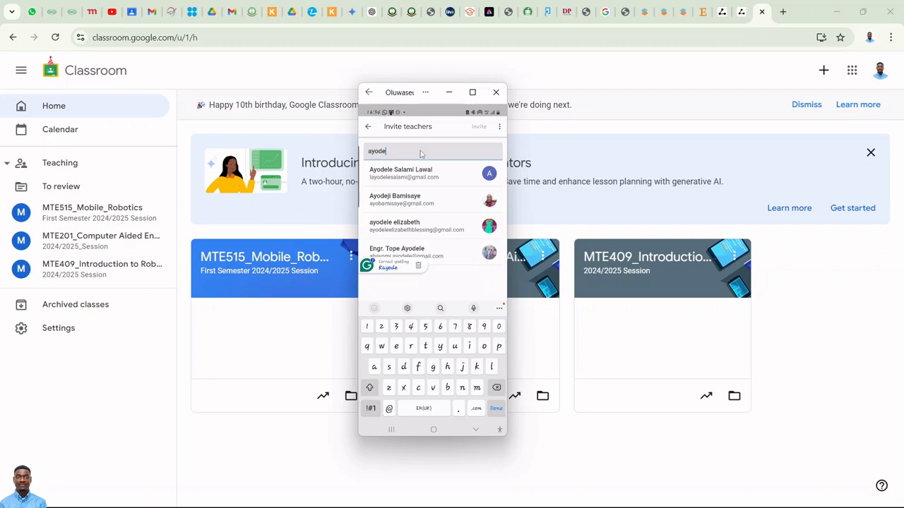
pyautogui.write('le')
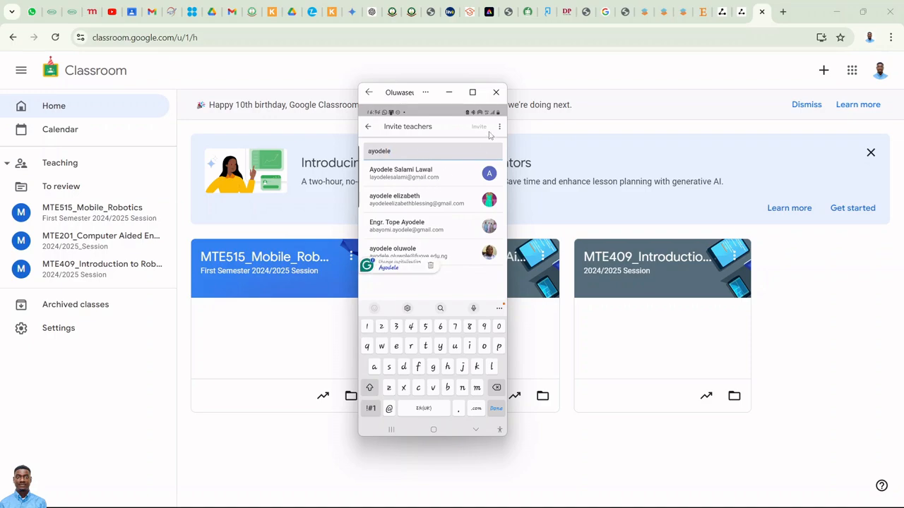
pyautogui.click(368, 127)
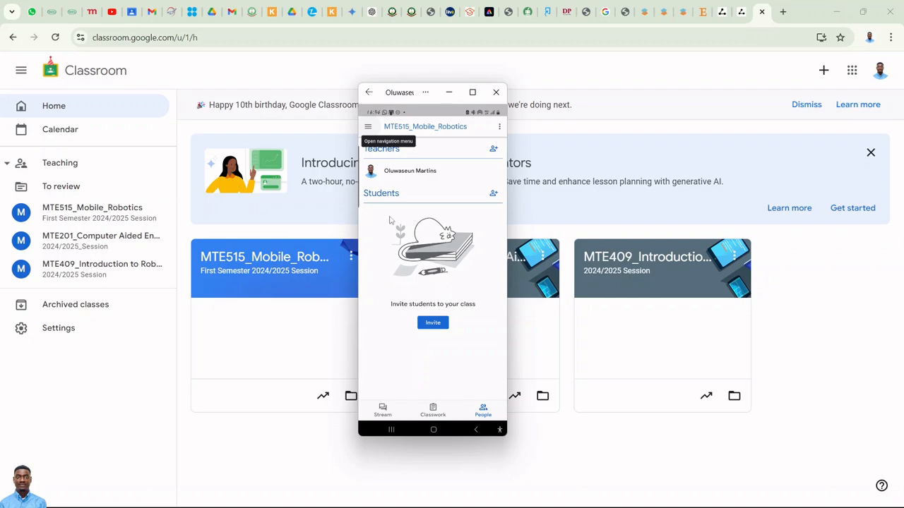
# Step: Copy the class invitation link from the phone's Invite students form and check the form's email address field
pyautogui.click(434, 325)
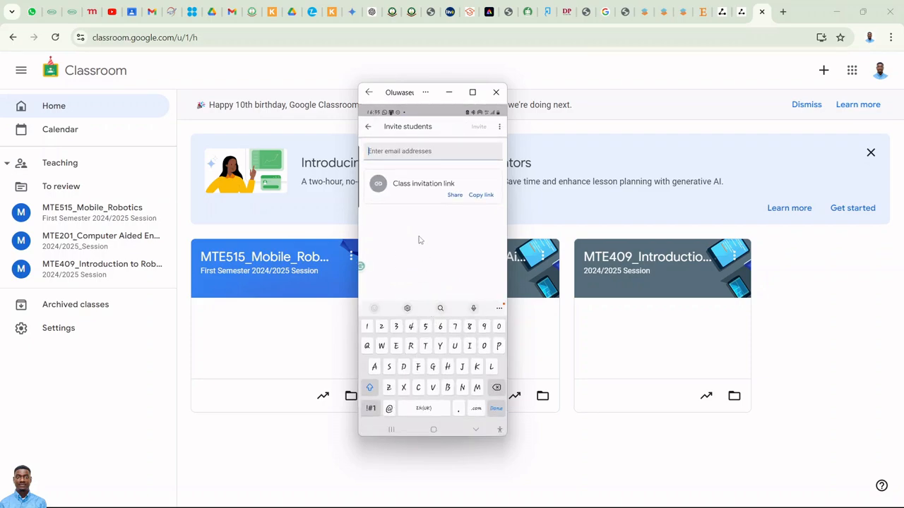
pyautogui.click(480, 196)
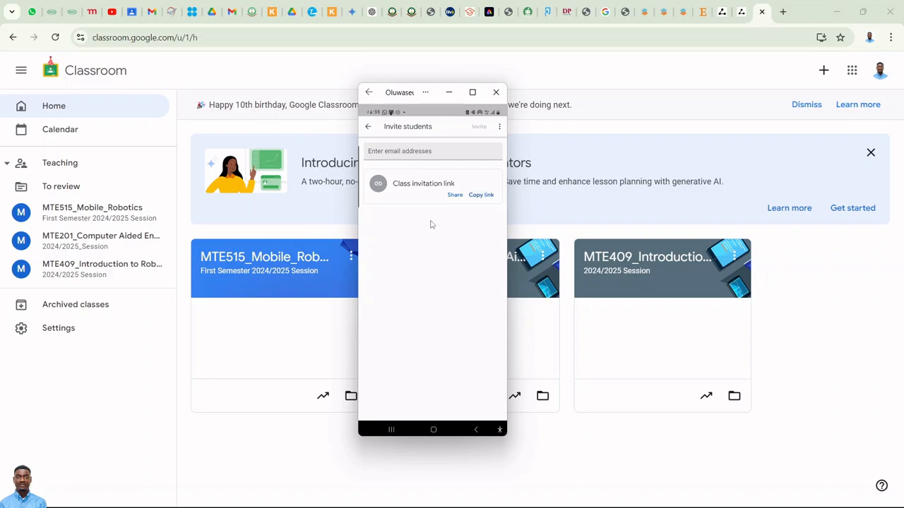
pyautogui.click(397, 152)
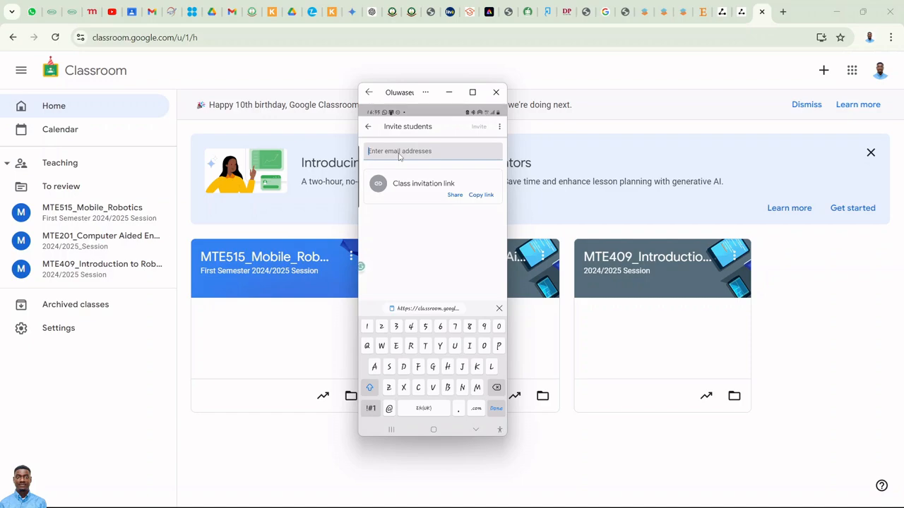
pyautogui.click(435, 238)
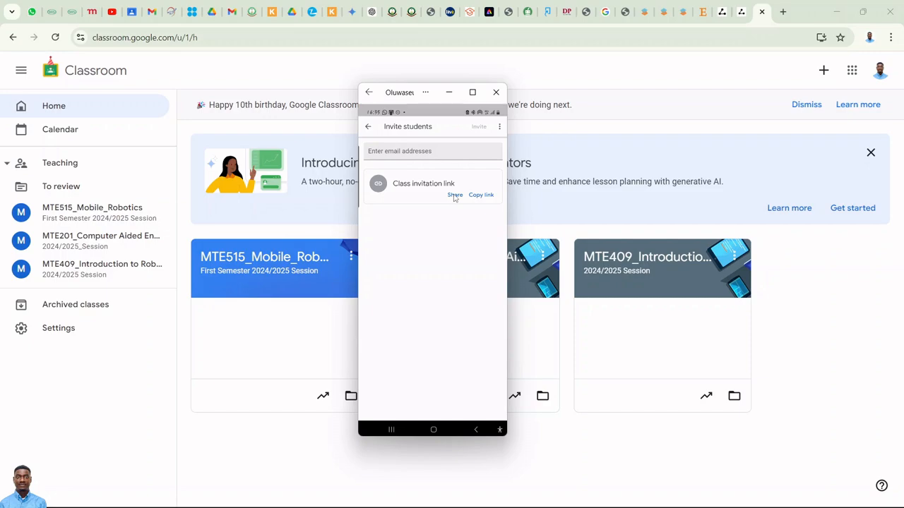
# Step: View the phone's sharing options for the class invitation link and dismiss them without sending it
pyautogui.click(454, 197)
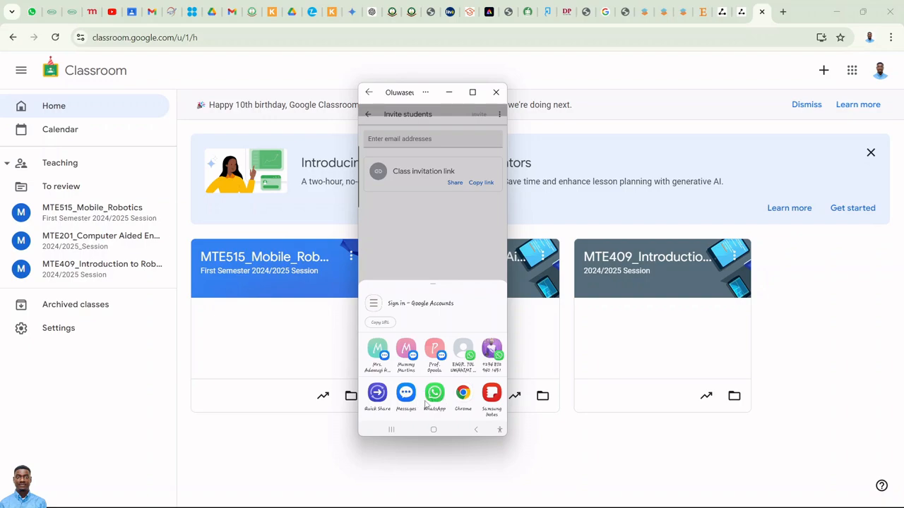
pyautogui.click(418, 226)
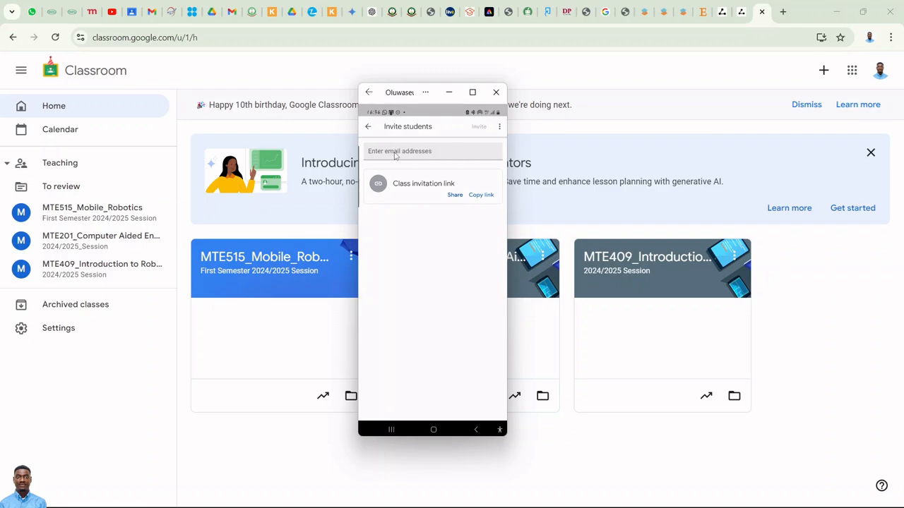
pyautogui.click(455, 195)
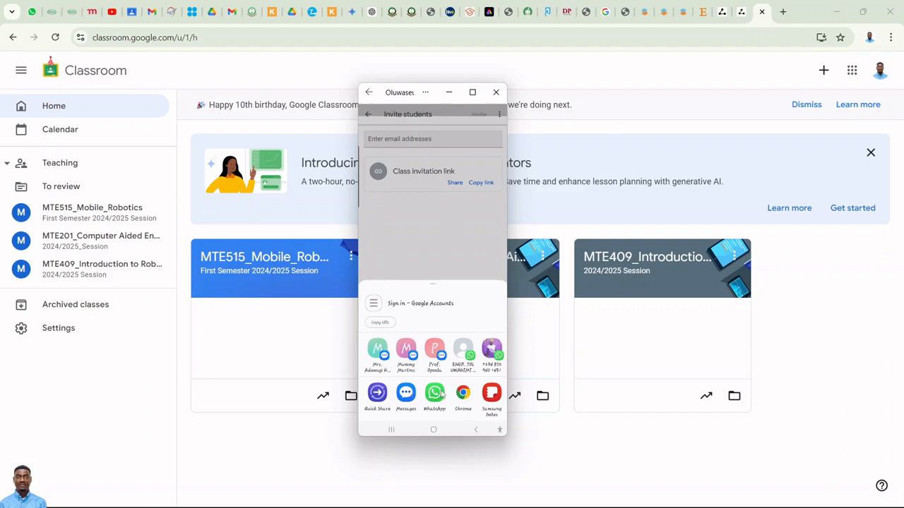
pyautogui.click(436, 229)
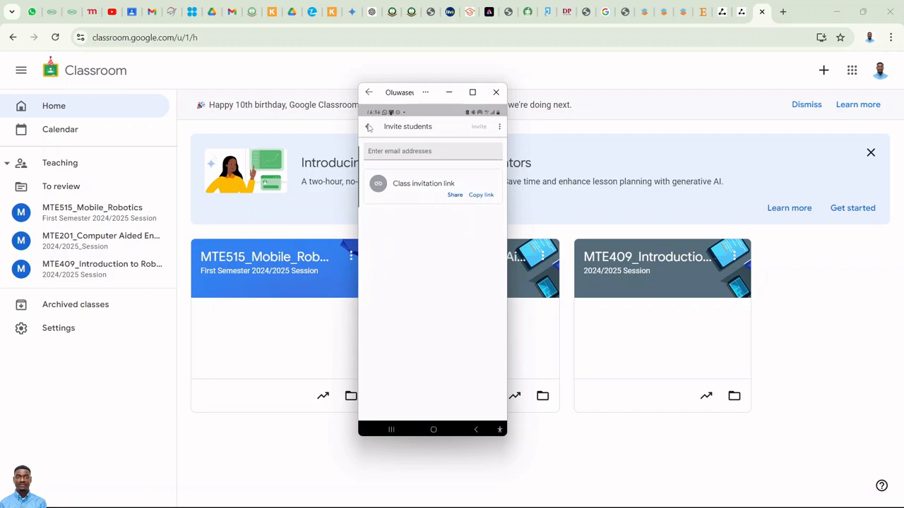
# Step: Return to the class Stream on the phone and minimize the phone window
pyautogui.click(369, 127)
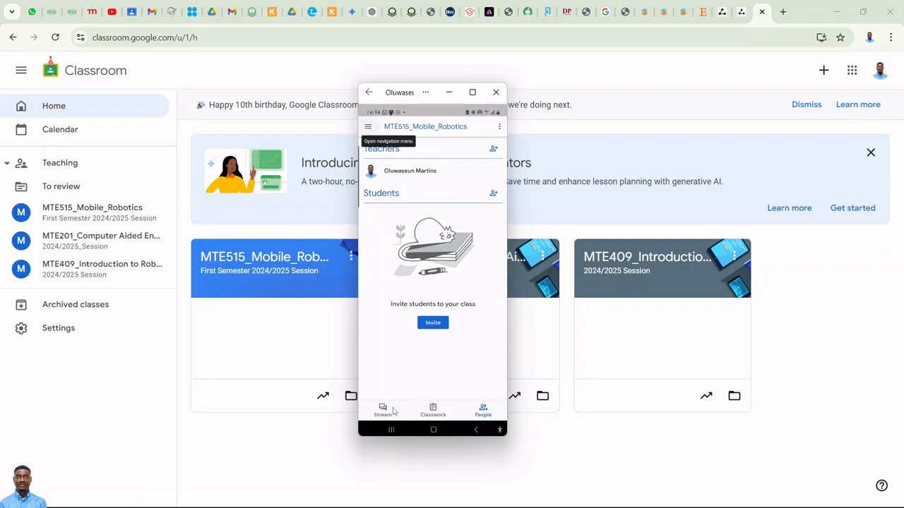
pyautogui.click(381, 409)
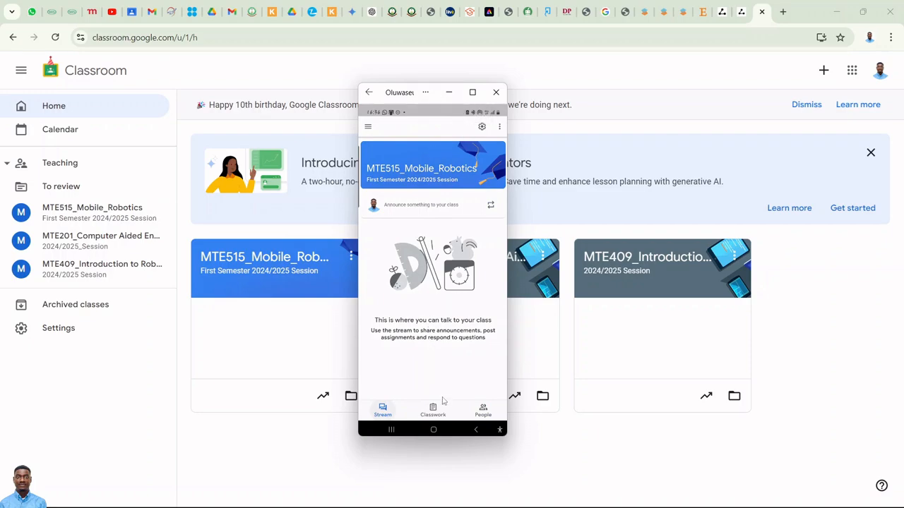
pyautogui.click(450, 93)
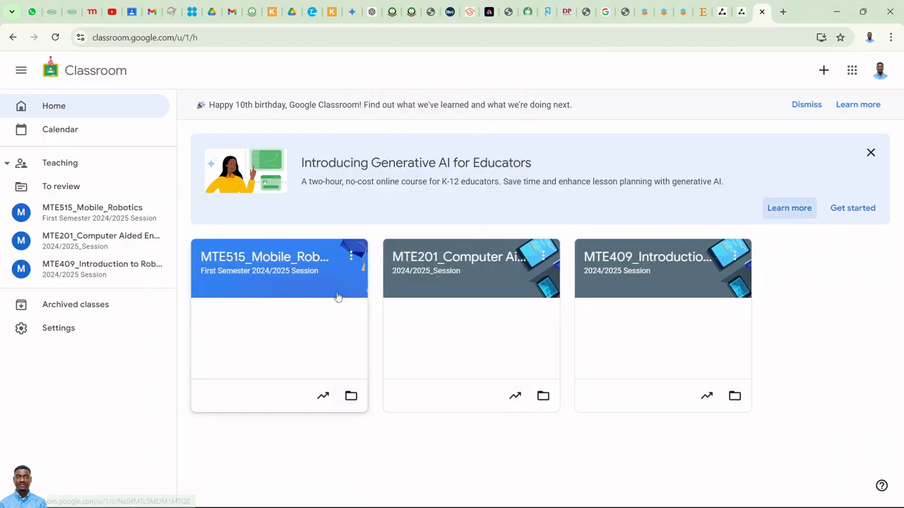
# Step: Open the MTE515_Mobile_Robotics class on the desktop and view the options for its class code
pyautogui.click(258, 264)
pyautogui.scroll(-1, 334, 299)
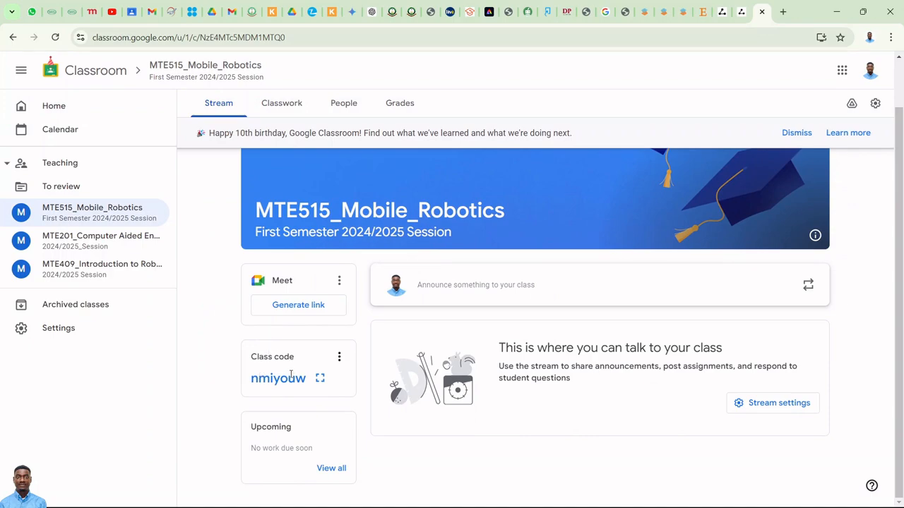
pyautogui.click(339, 357)
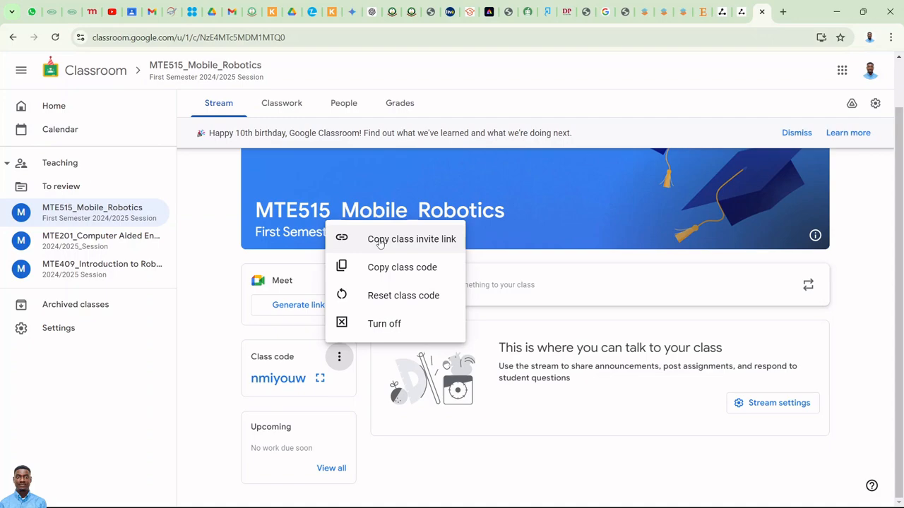
pyautogui.click(223, 348)
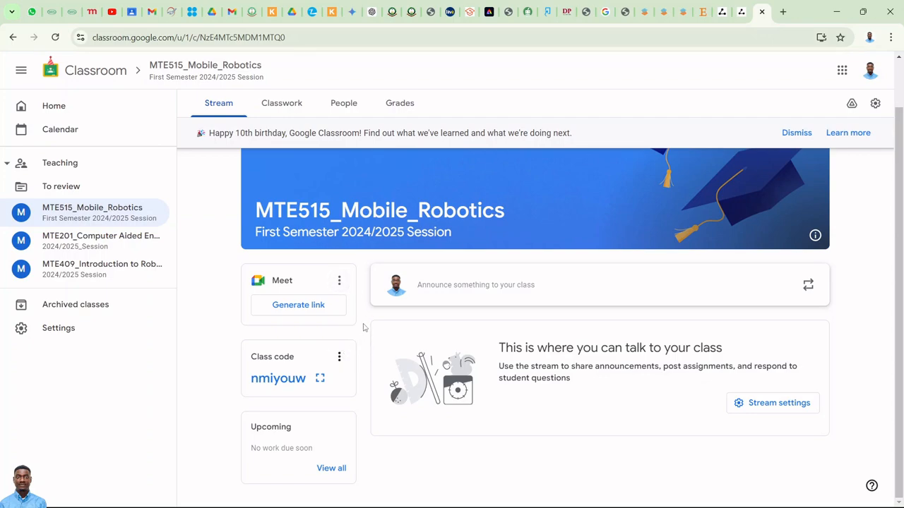
# Step: View the class's Classwork and People pages on the desktop and place the phone window with its People page alongside
pyautogui.click(285, 105)
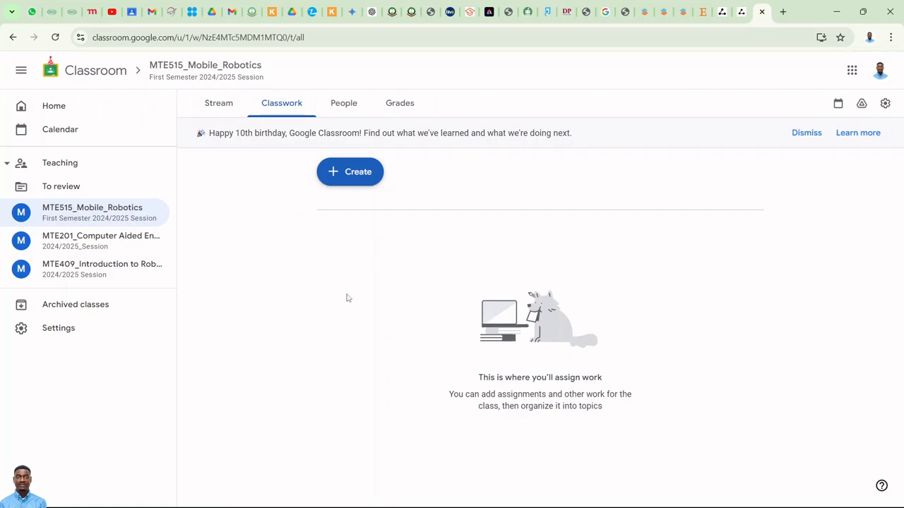
pyautogui.click(353, 111)
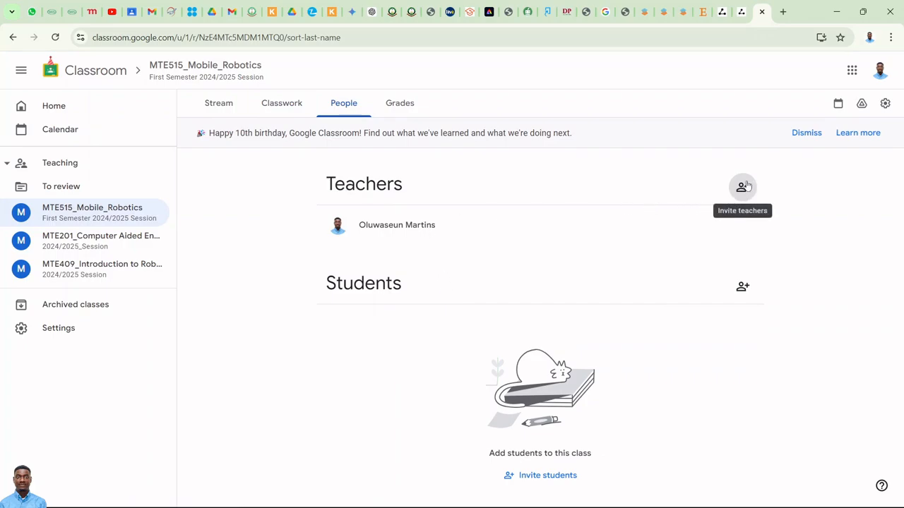
pyautogui.moveTo(612, 497)
pyautogui.moveTo(562, 495)
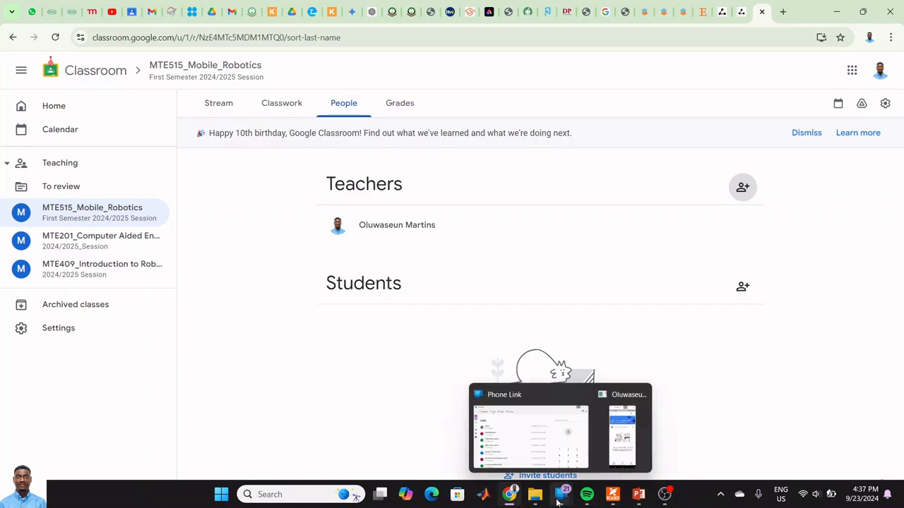
pyautogui.click(628, 428)
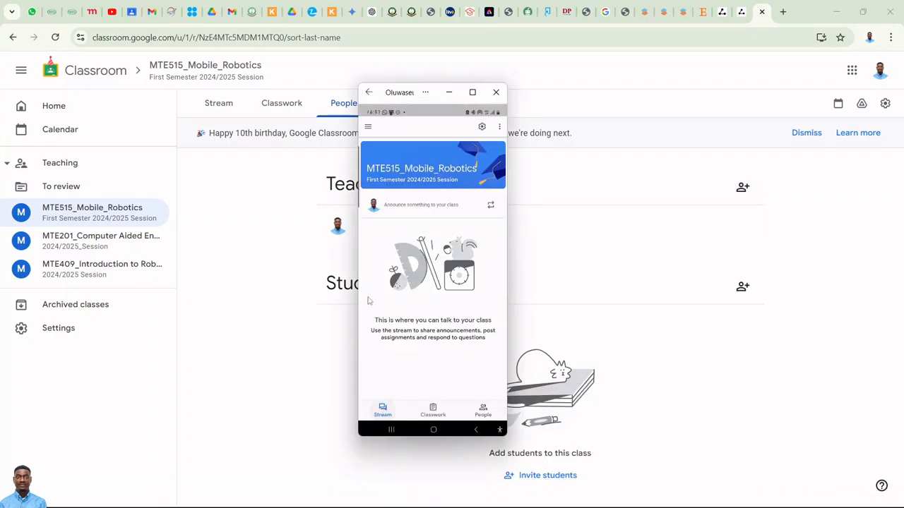
pyautogui.click(483, 411)
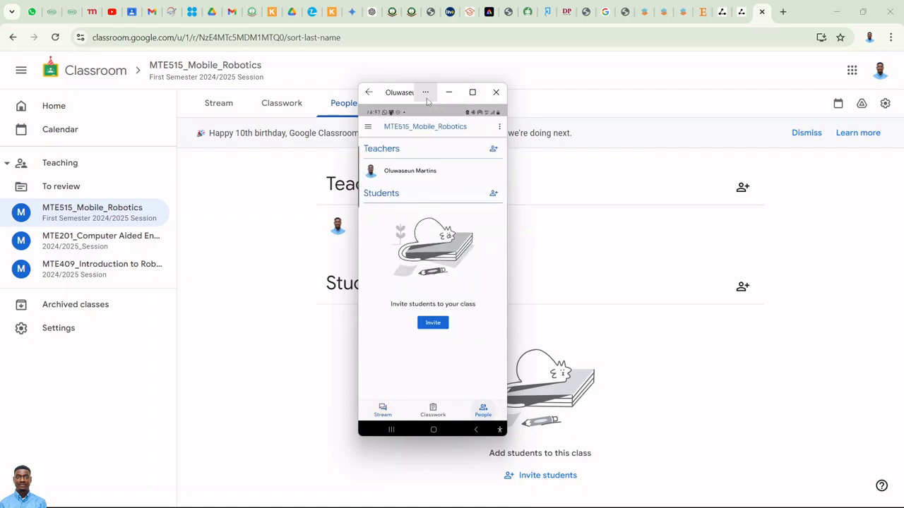
pyautogui.moveTo(390, 91); pyautogui.dragTo(172, 100)
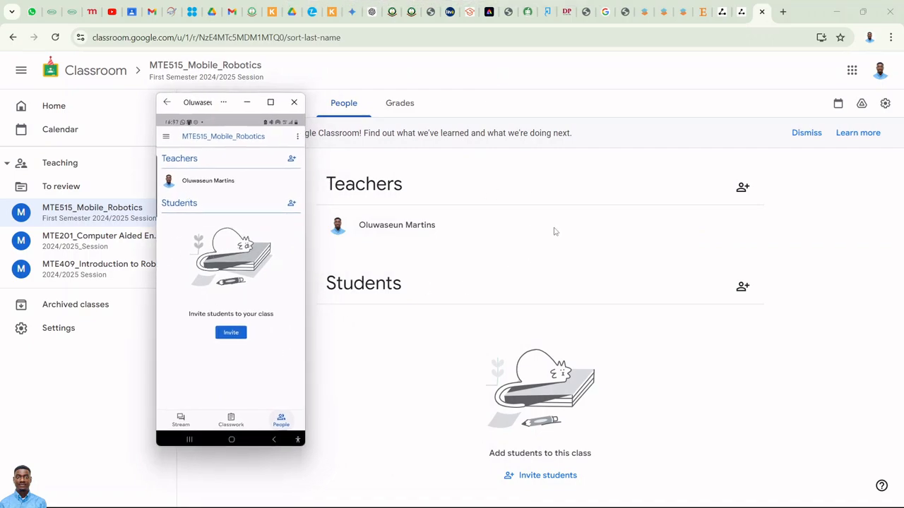
# Step: View the teacher invitation form on the phone and the suggested contacts on the desktop, closing both without inviting anyone
pyautogui.click(291, 160)
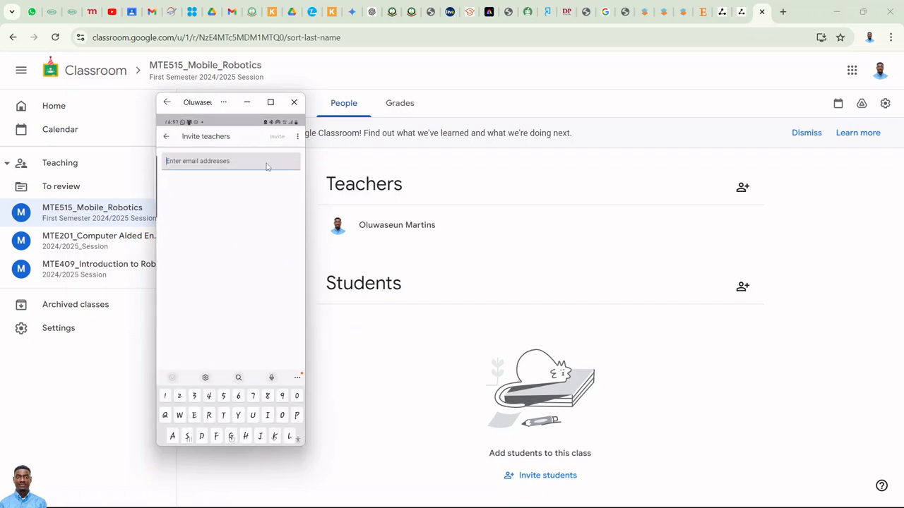
pyautogui.click(164, 137)
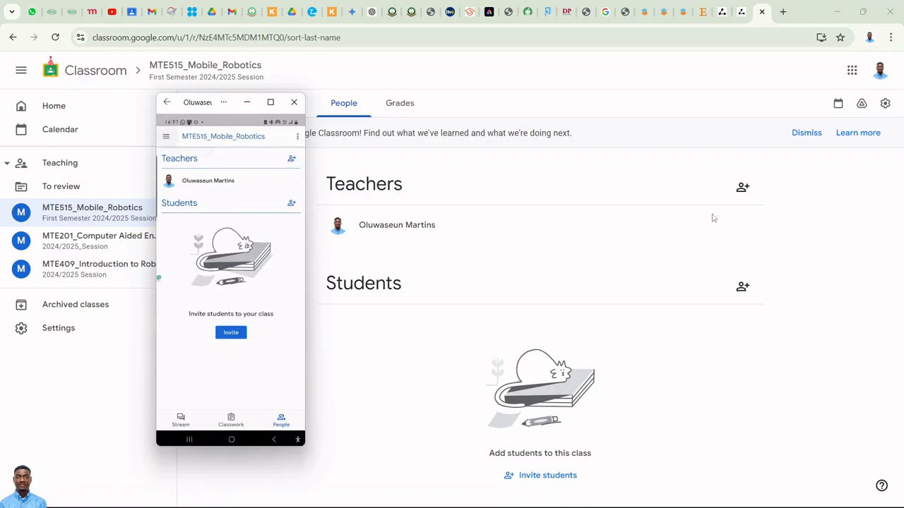
pyautogui.click(743, 189)
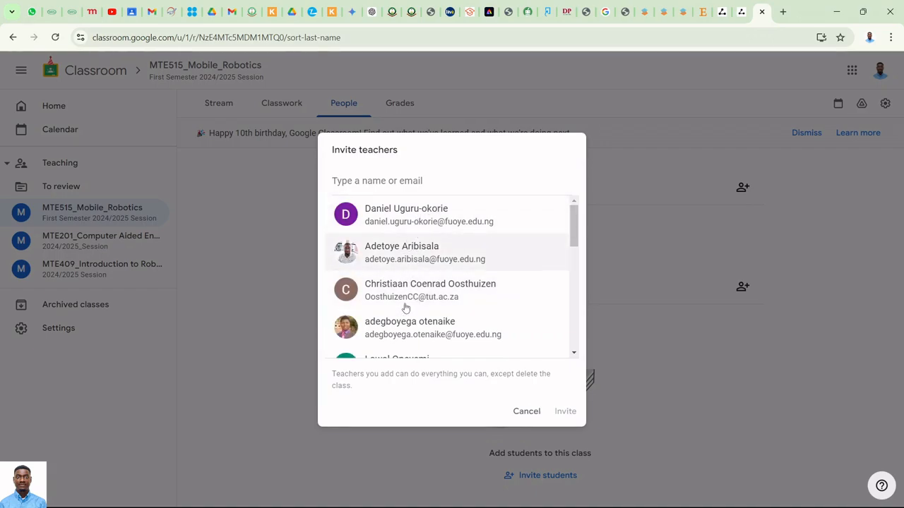
pyautogui.scroll(-3, 409, 297)
pyautogui.scroll(-4, 410, 300)
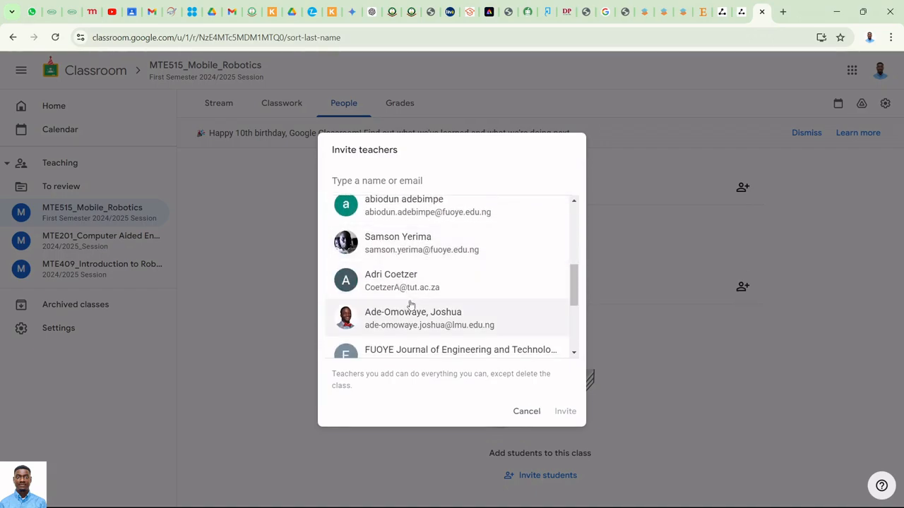
pyautogui.scroll(6, 420, 293)
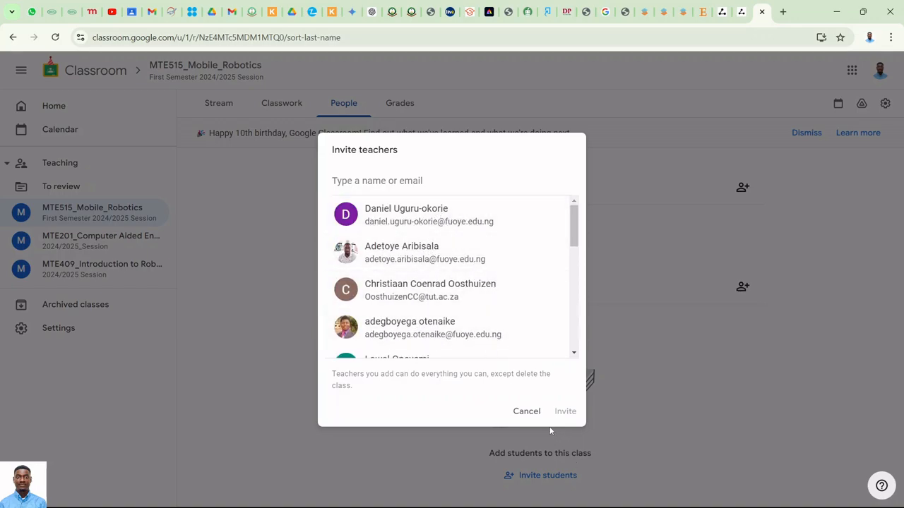
pyautogui.click(527, 411)
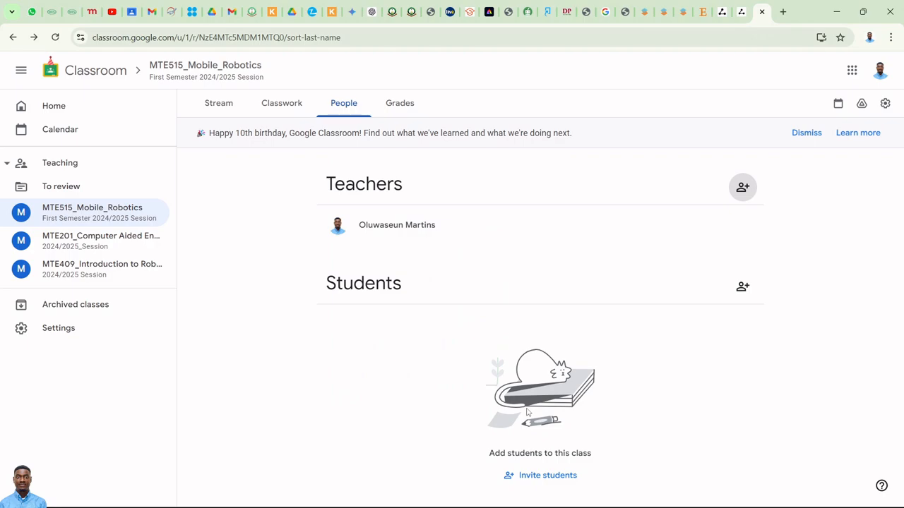
# Step: View the student invitation options with the invite link on the desktop, cancel them, and return to the class Stream
pyautogui.click(742, 289)
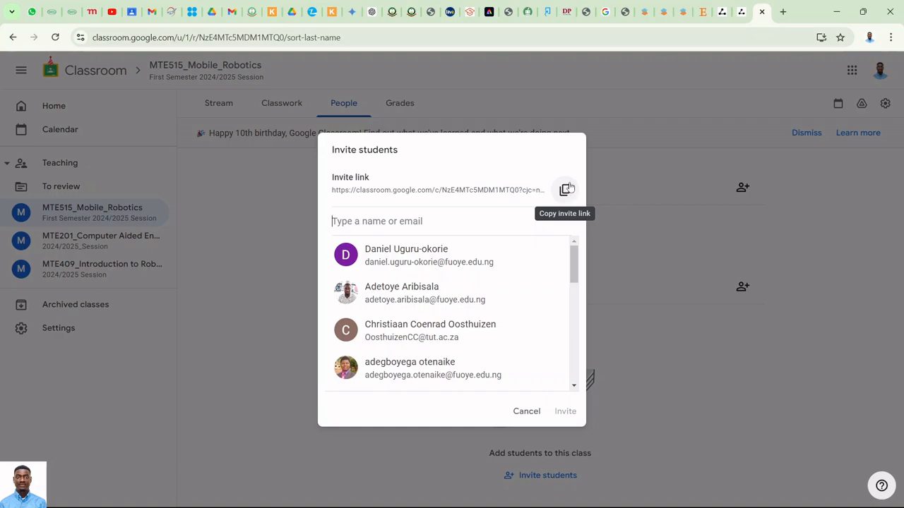
pyautogui.click(527, 411)
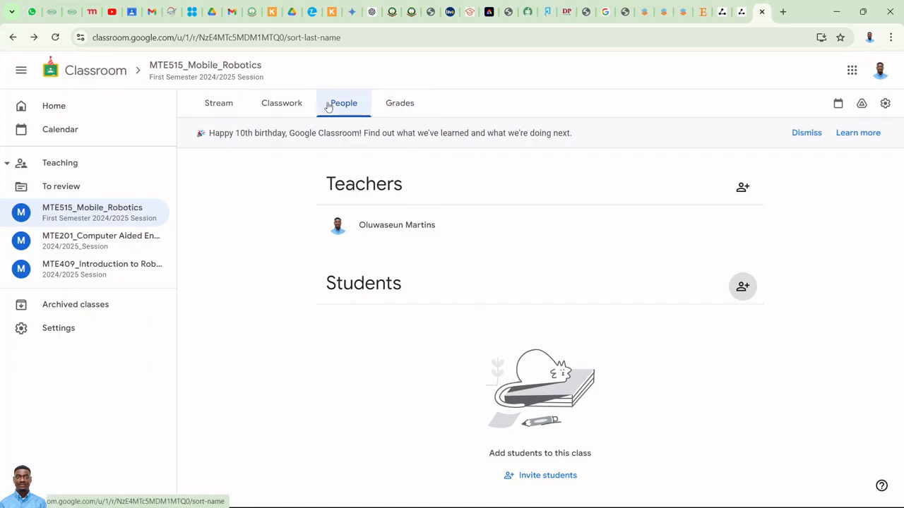
pyautogui.click(227, 106)
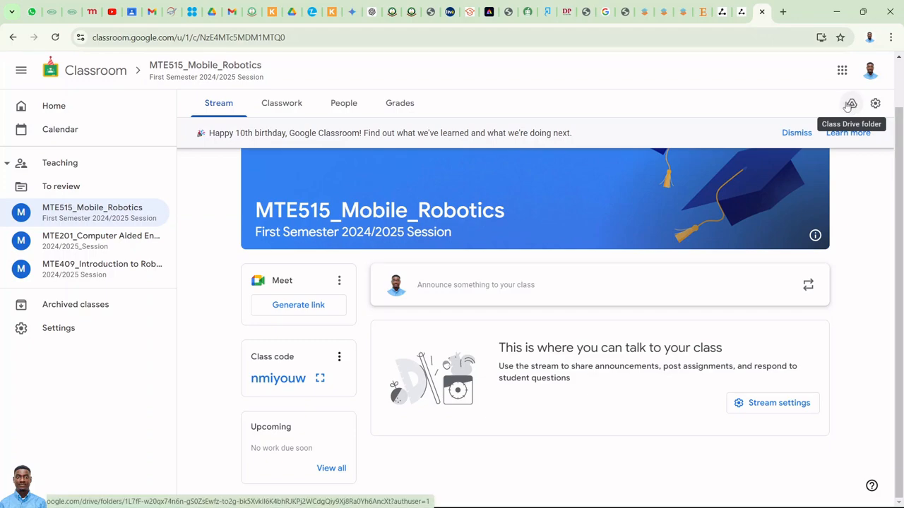
# Step: Generate a Meet link for the class, save it as visible to students, and copy the link
pyautogui.click(287, 307)
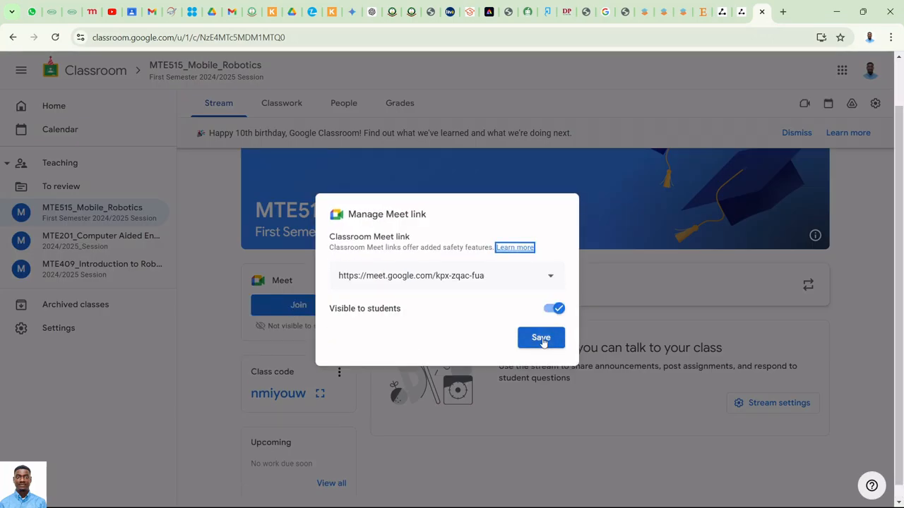
pyautogui.click(540, 338)
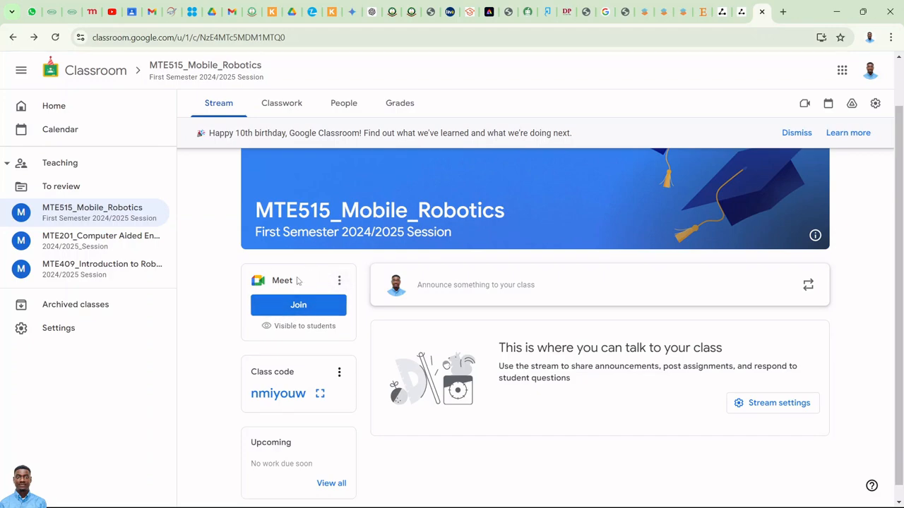
pyautogui.click(341, 283)
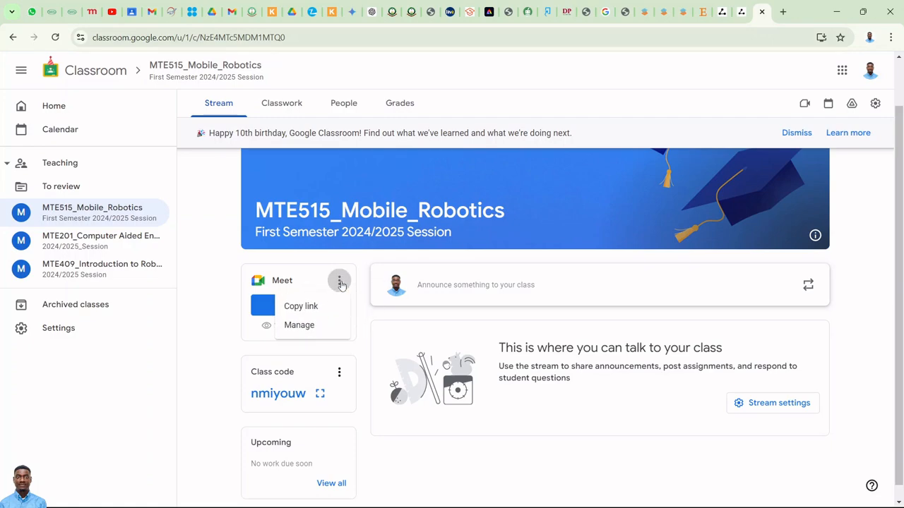
pyautogui.click(309, 307)
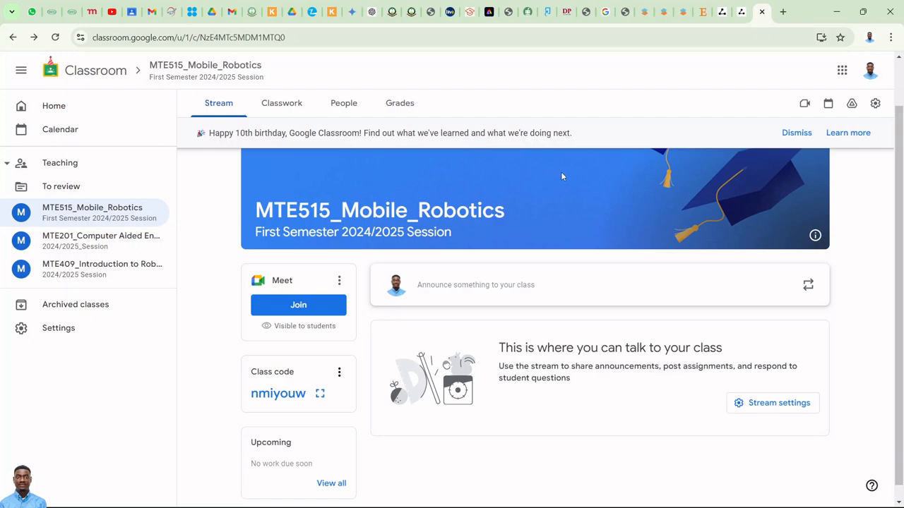
# Step: Open the class's Meet call on the desktop and join it with the camera turned off
pyautogui.click(806, 104)
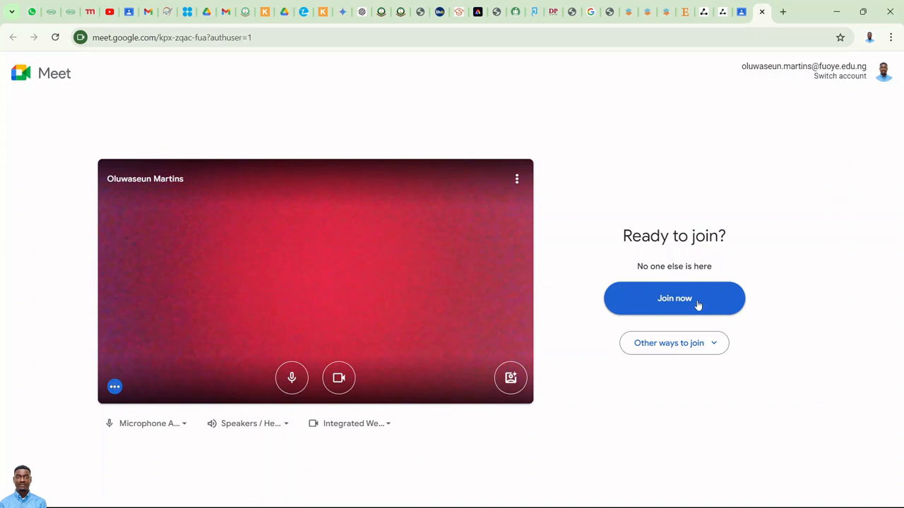
pyautogui.click(338, 378)
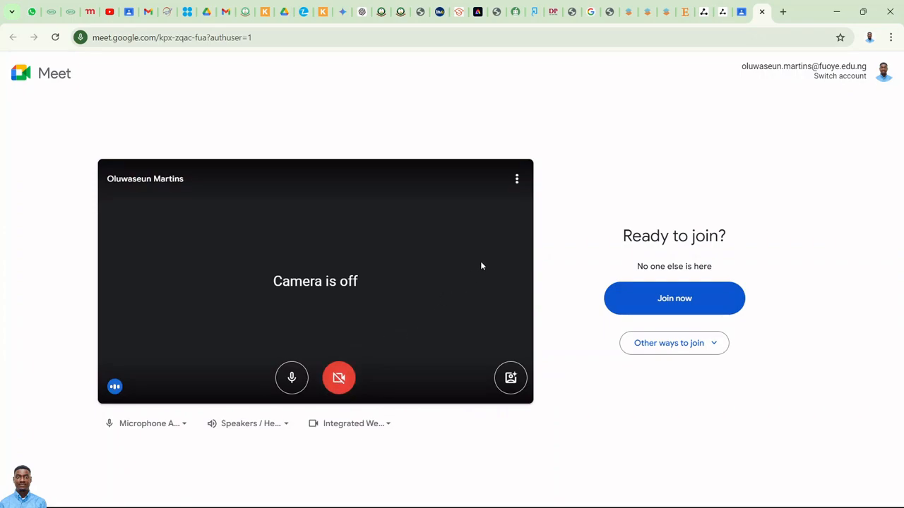
pyautogui.click(614, 284)
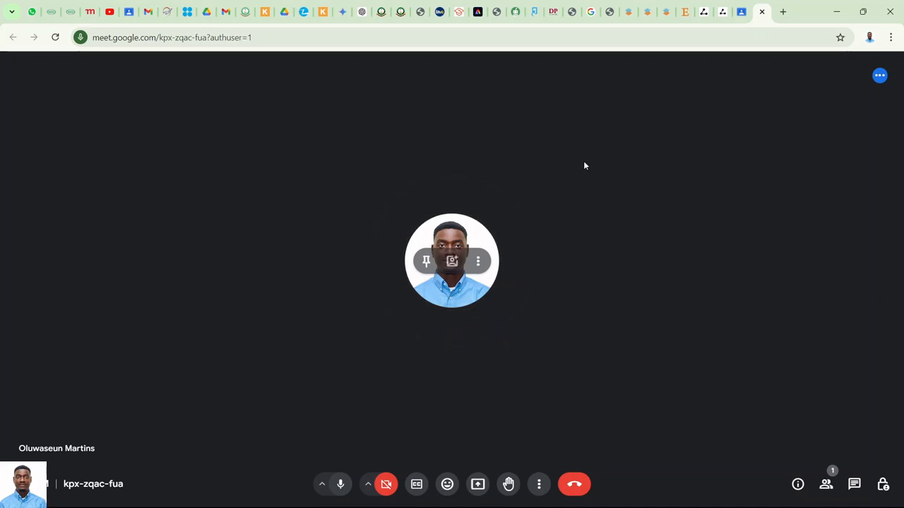
# Step: End the Meet call for everyone and close its browser tab to return to the class Stream
pyautogui.click(575, 495)
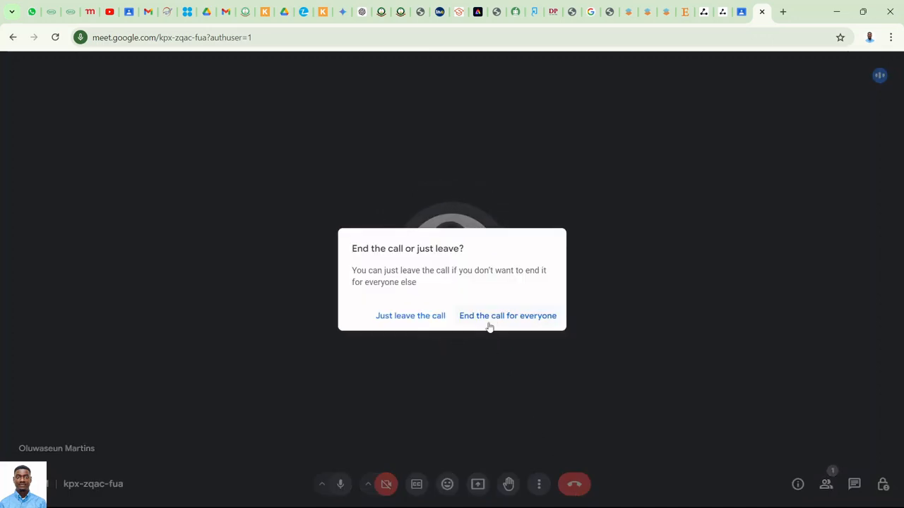
pyautogui.click(489, 319)
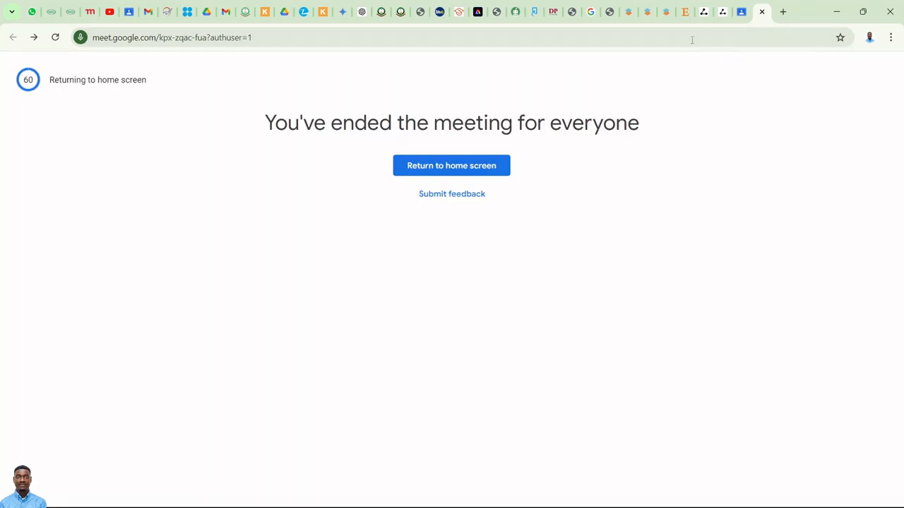
pyautogui.click(762, 11)
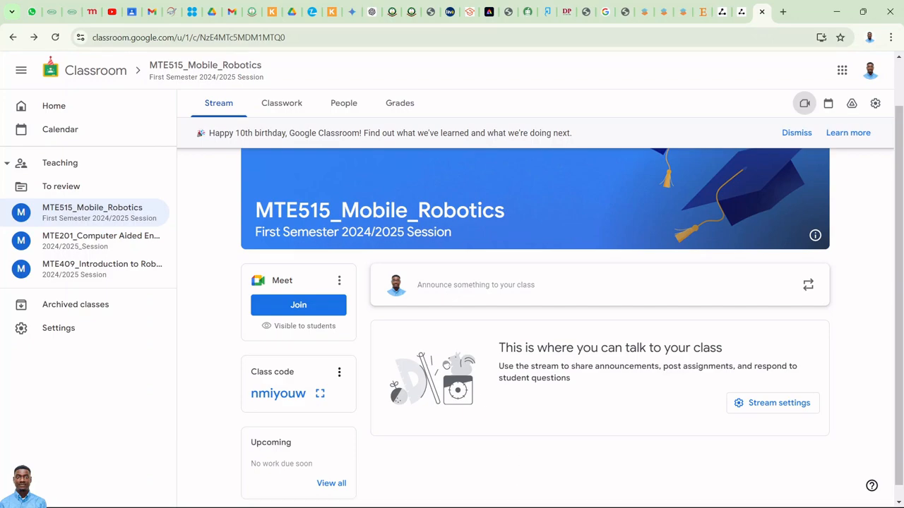
# Step: Bring up the phone window, open the class Stream on it, and dismiss the RAV Endpoint Protection pop-up
pyautogui.moveTo(545, 505)
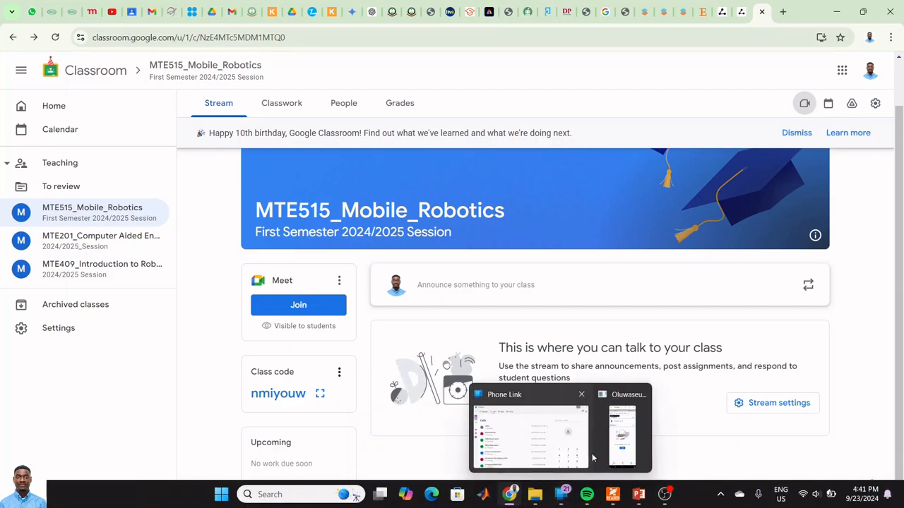
pyautogui.click(617, 440)
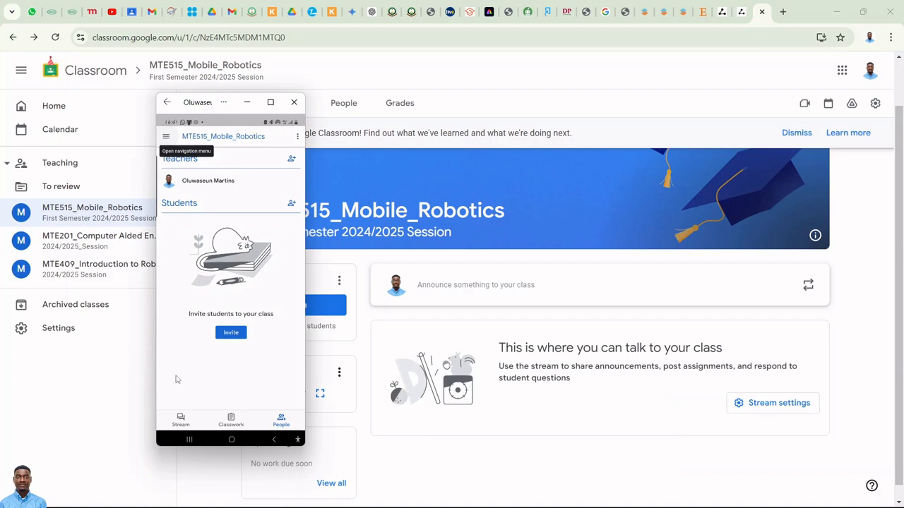
pyautogui.click(180, 418)
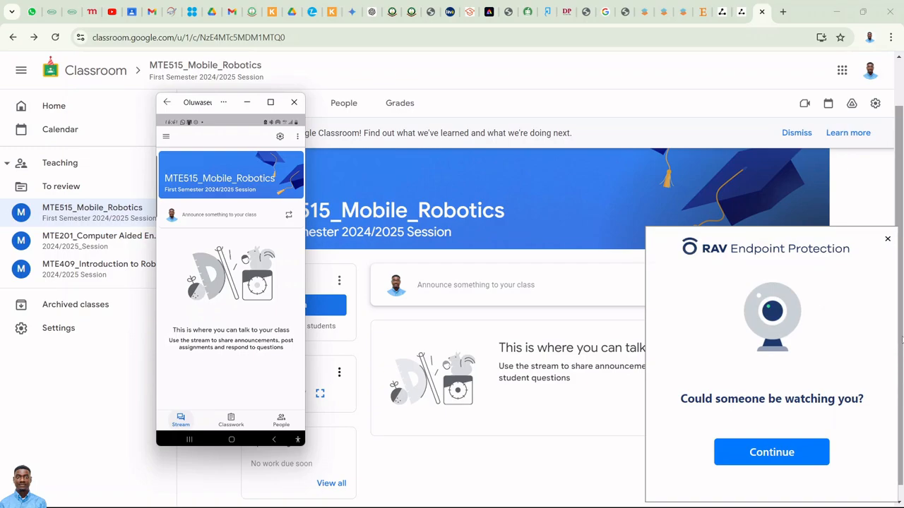
pyautogui.click(887, 240)
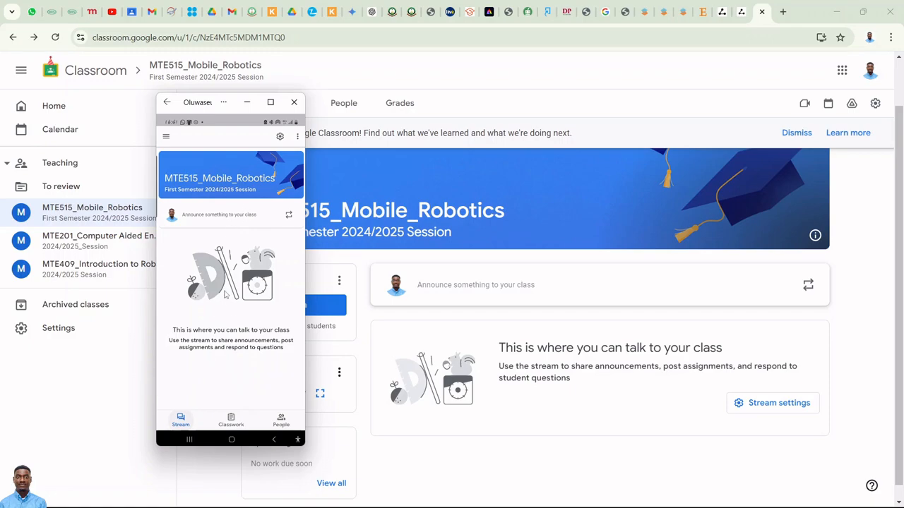
# Step: View the extra options and the Classroom navigation menu on the phone, and return to the class Stream
pyautogui.click(298, 139)
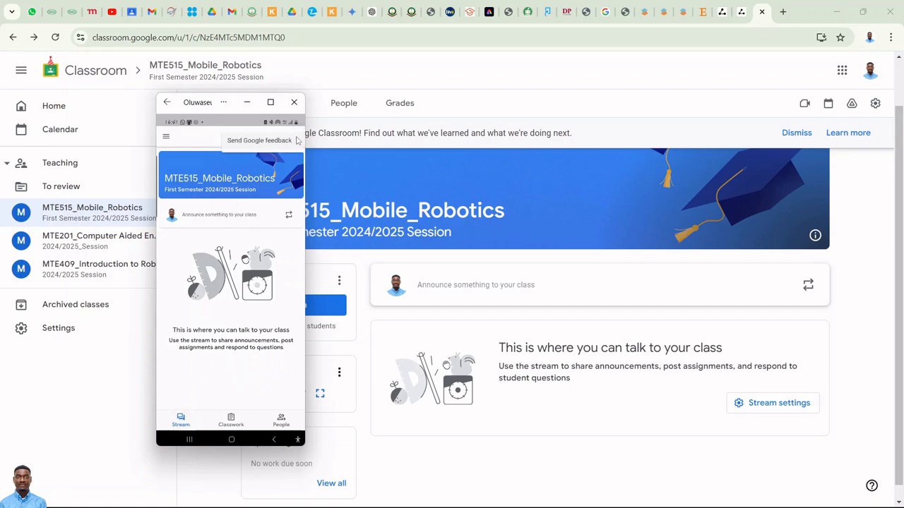
pyautogui.click(167, 139)
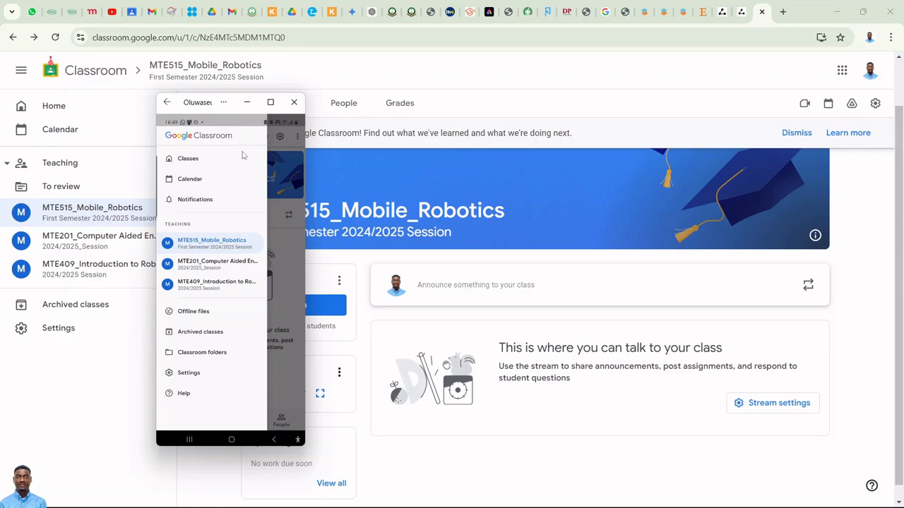
pyautogui.click(278, 147)
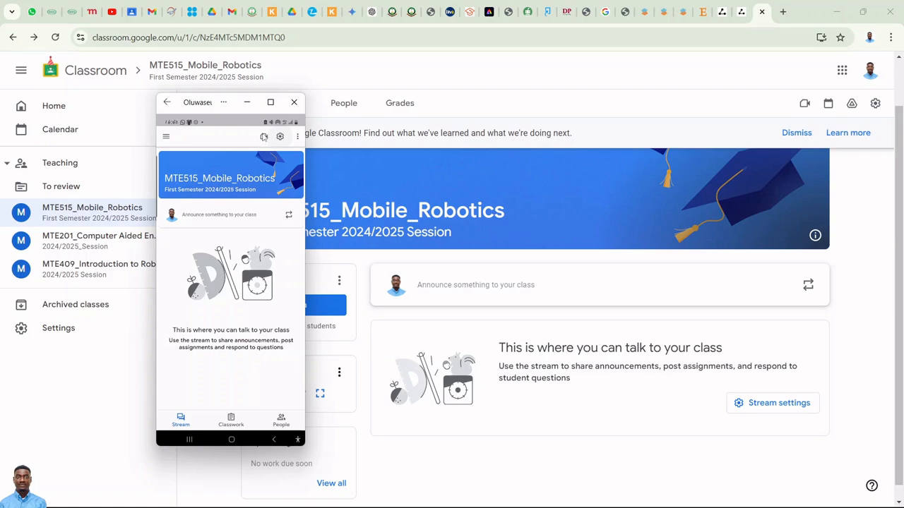
# Step: Join the class's Meet call on the phone, leave it, and return to the class Stream
pyautogui.click(263, 137)
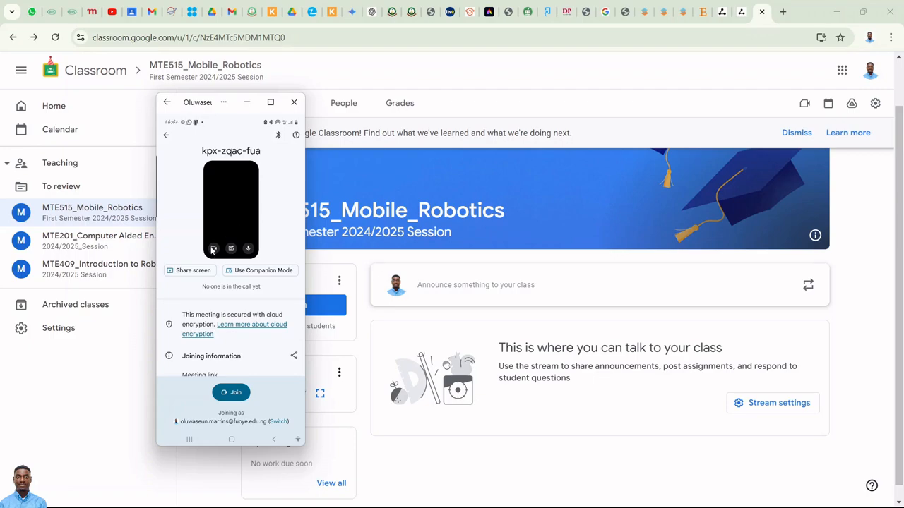
pyautogui.click(229, 394)
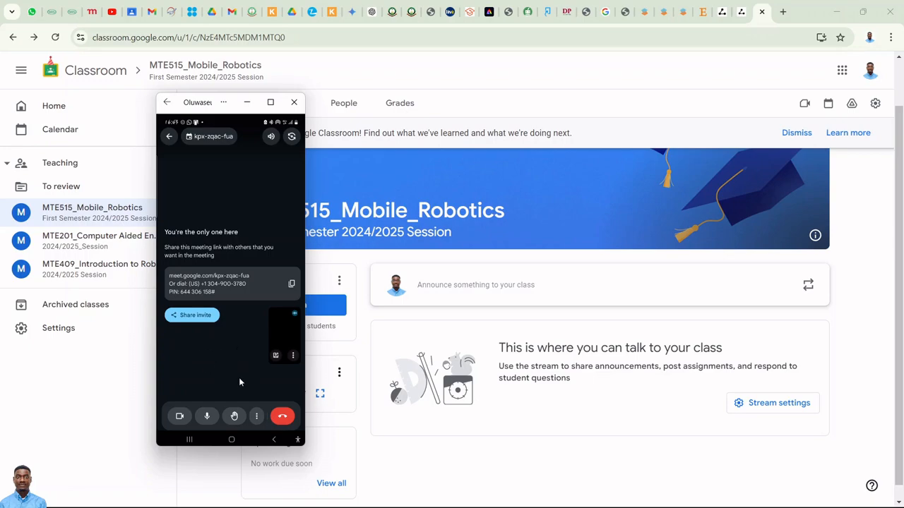
pyautogui.click(282, 418)
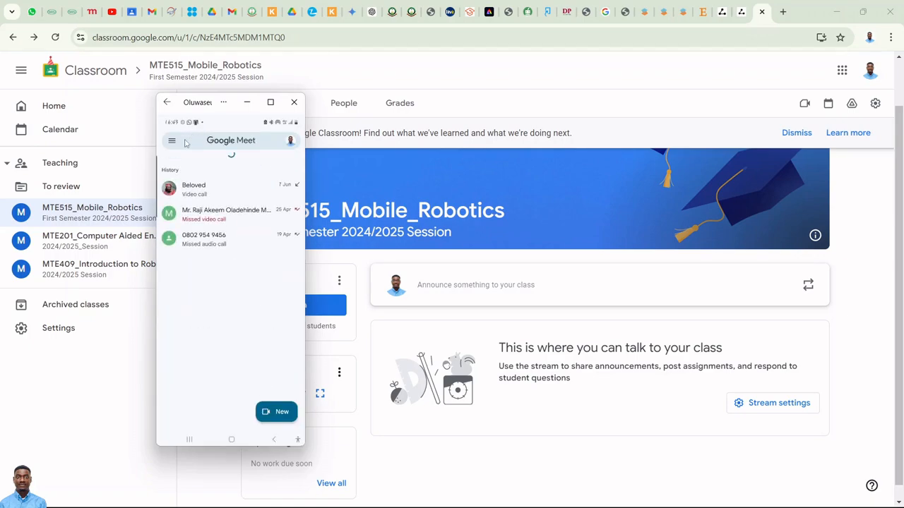
pyautogui.click(167, 104)
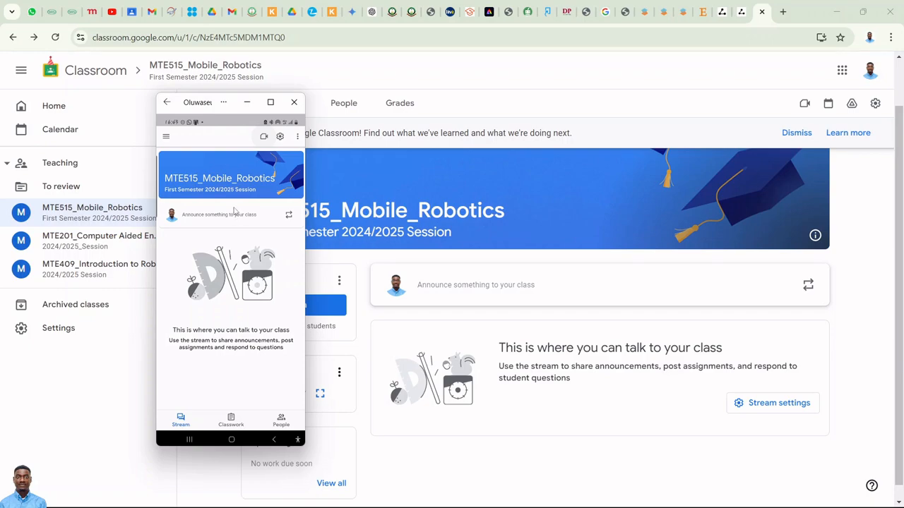
# Step: Minimize the phone window and view the class's Classwork, People and Grades pages on the desktop, finishing on the Stream
pyautogui.click(248, 103)
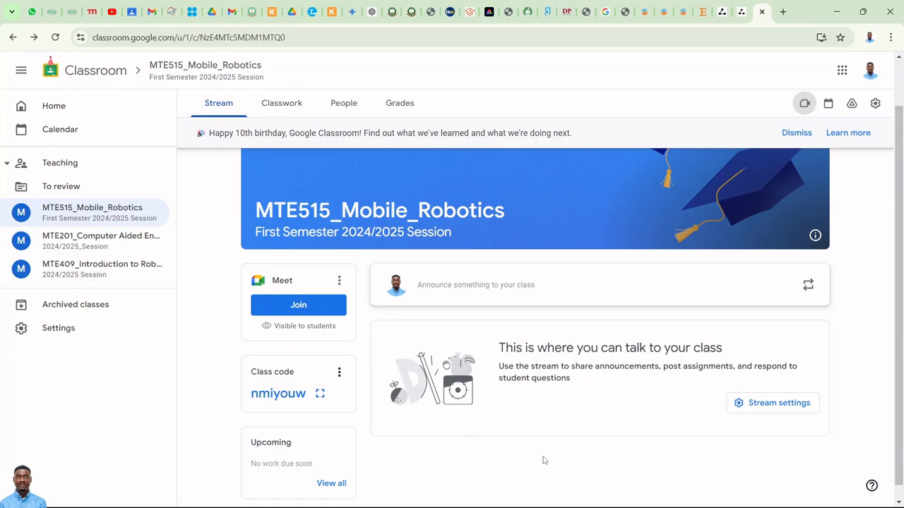
pyautogui.scroll(-1, 542, 459)
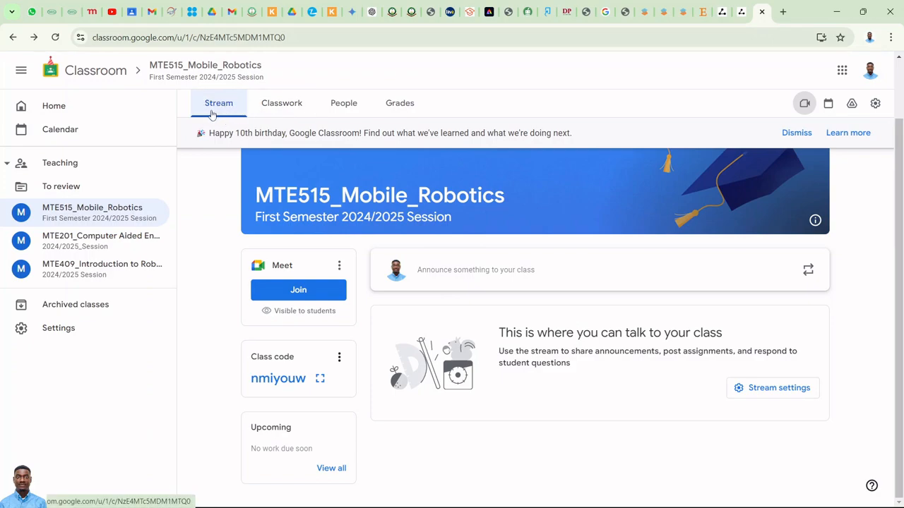
pyautogui.click(282, 109)
pyautogui.click(344, 105)
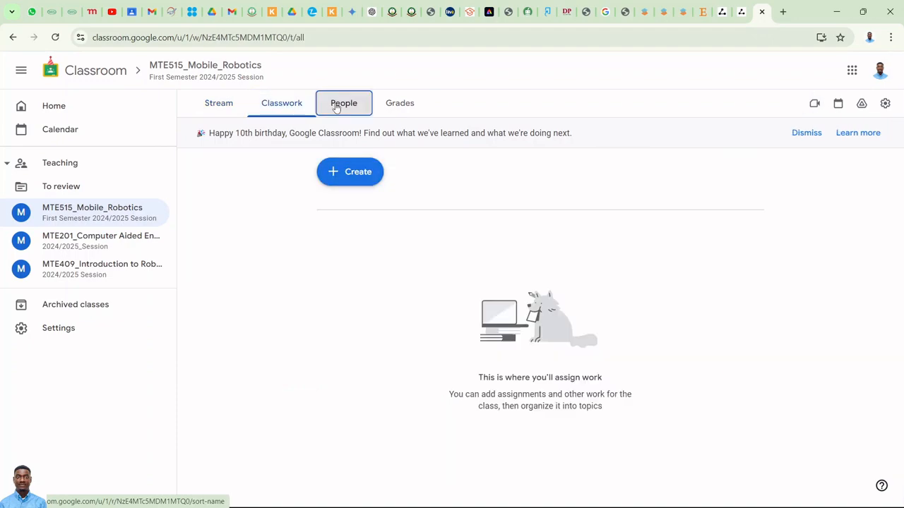
pyautogui.click(395, 104)
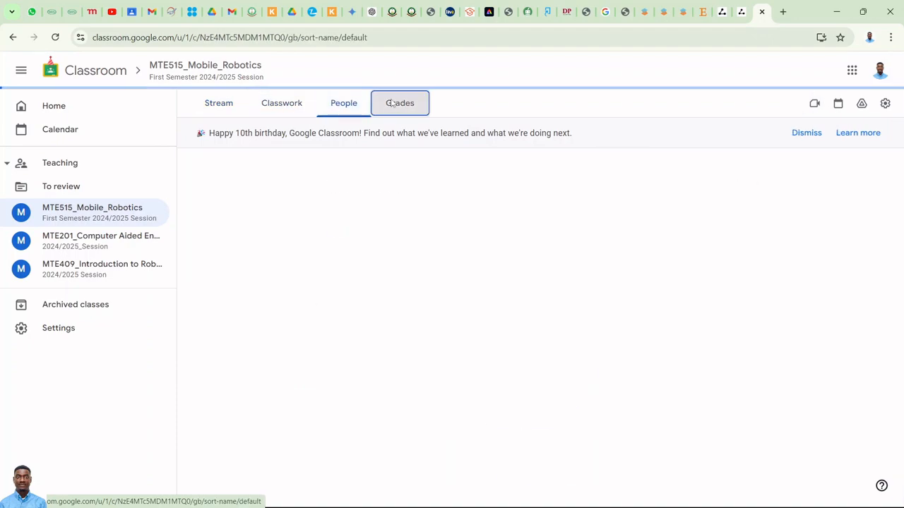
pyautogui.click(224, 110)
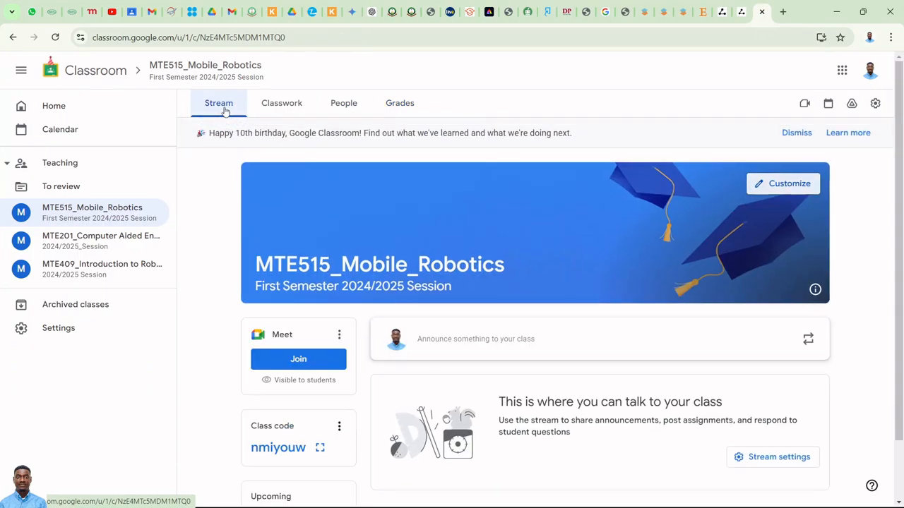
# Step: Start a new Stream announcement, check its student recipient selection, and enter "Hello Class" as the message
pyautogui.scroll(-1, 463, 290)
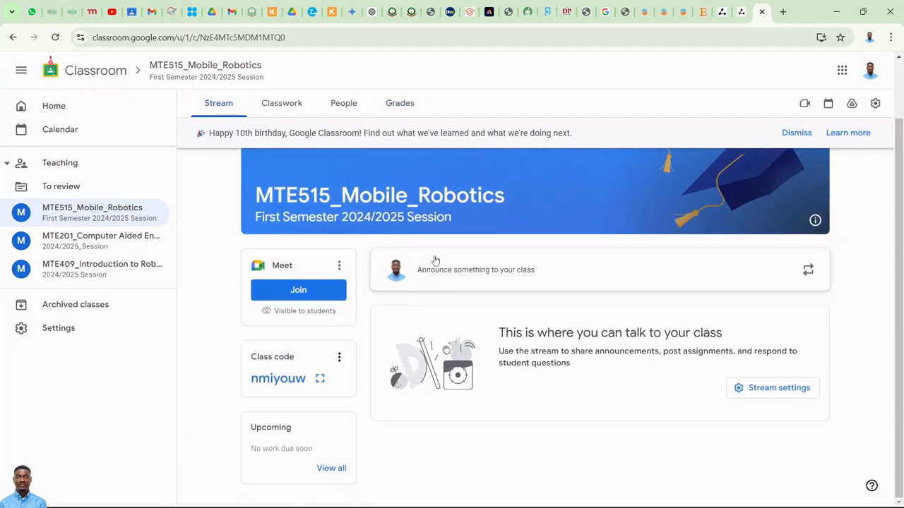
pyautogui.click(438, 273)
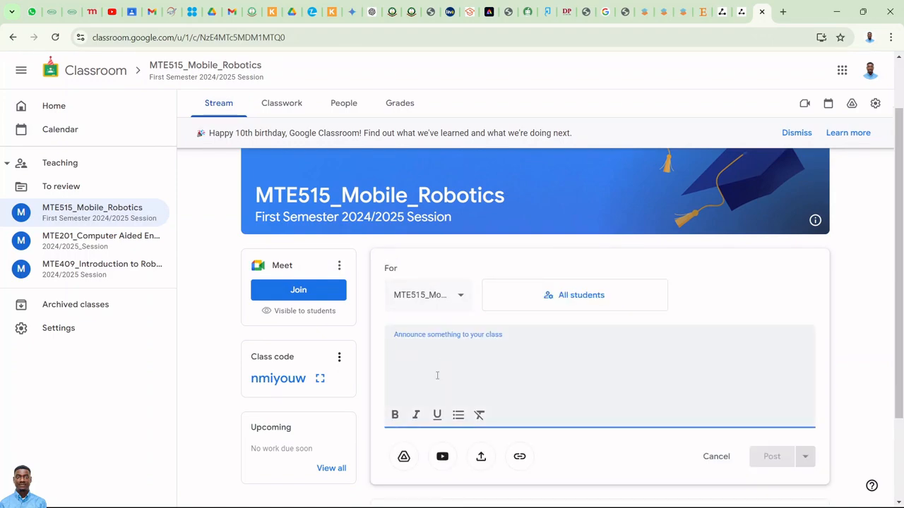
pyautogui.click(574, 307)
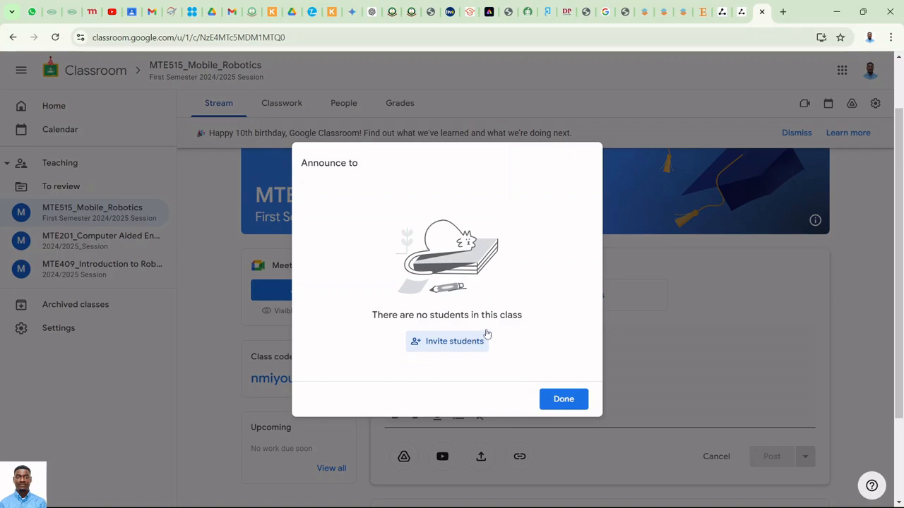
pyautogui.click(668, 342)
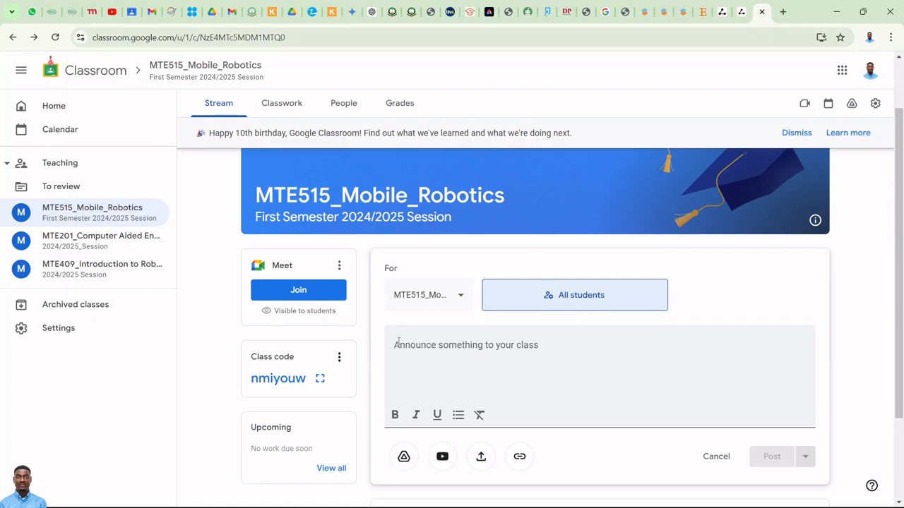
pyautogui.click(398, 343)
pyautogui.write('Hello Class')
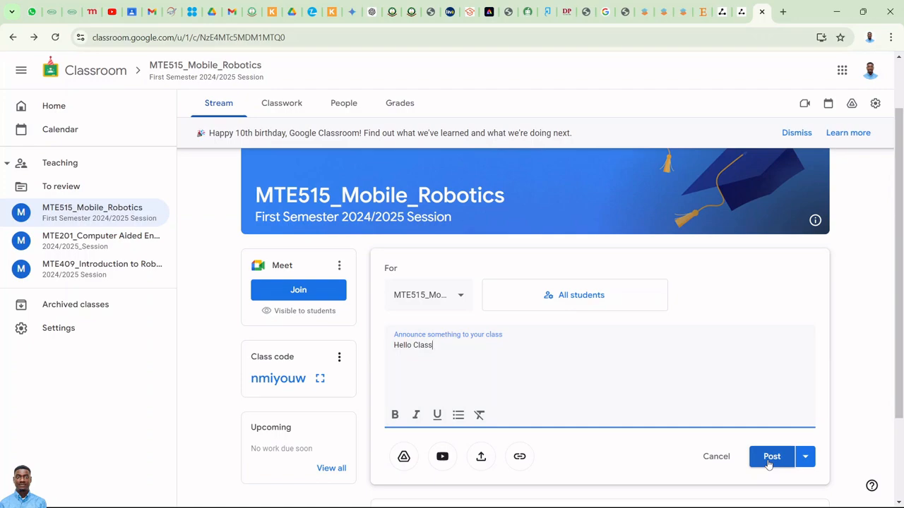
# Step: Try scheduling the announcement for Sep 30, 2024 with the hour set to 10, and cancel the scheduling
pyautogui.click(805, 458)
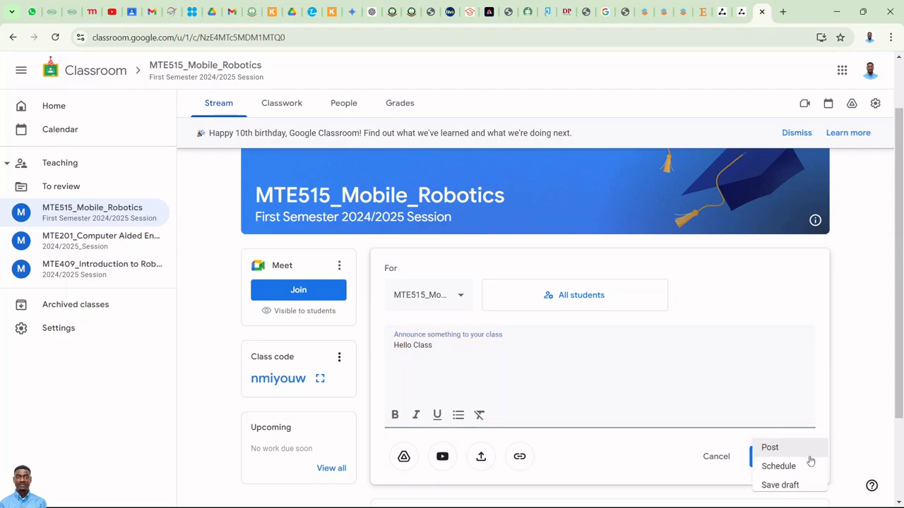
pyautogui.click(789, 416)
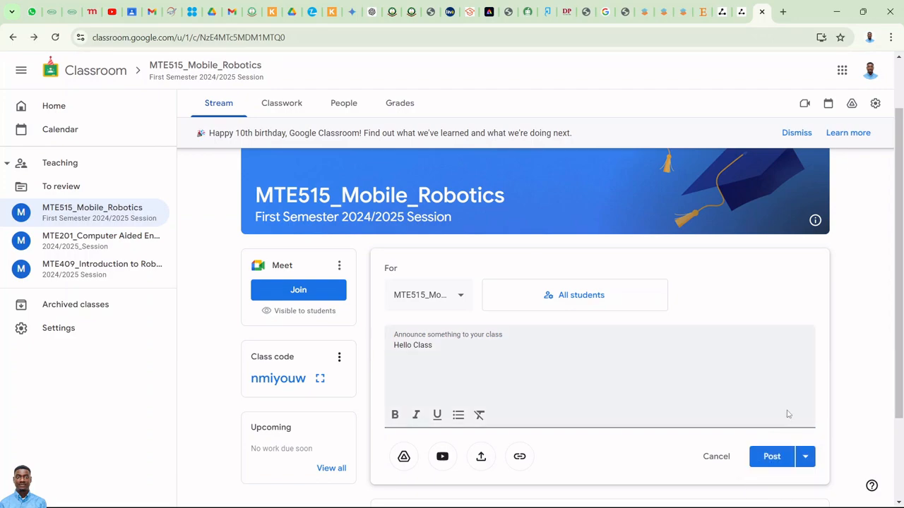
pyautogui.click(807, 459)
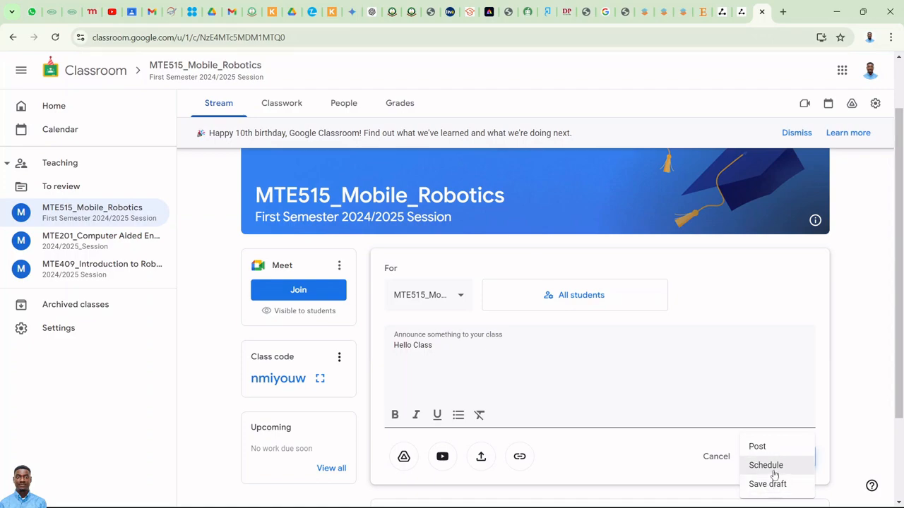
pyautogui.click(775, 472)
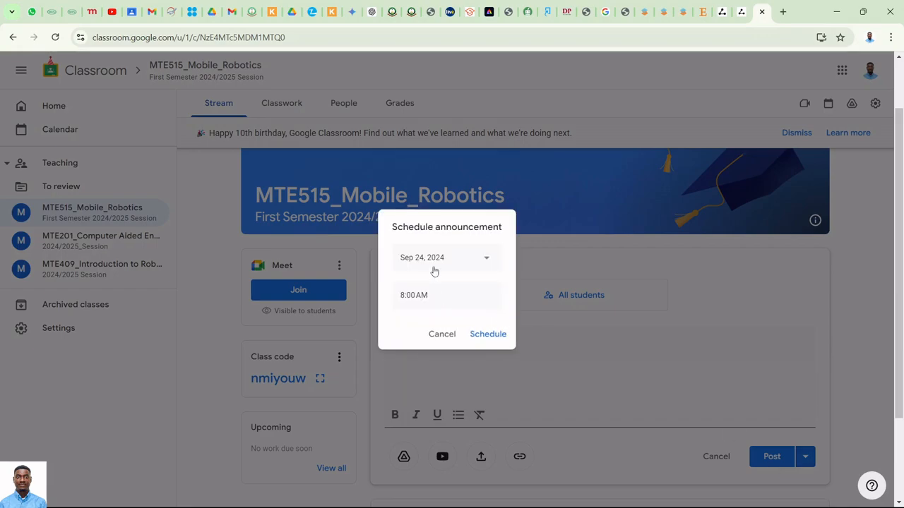
pyautogui.click(489, 261)
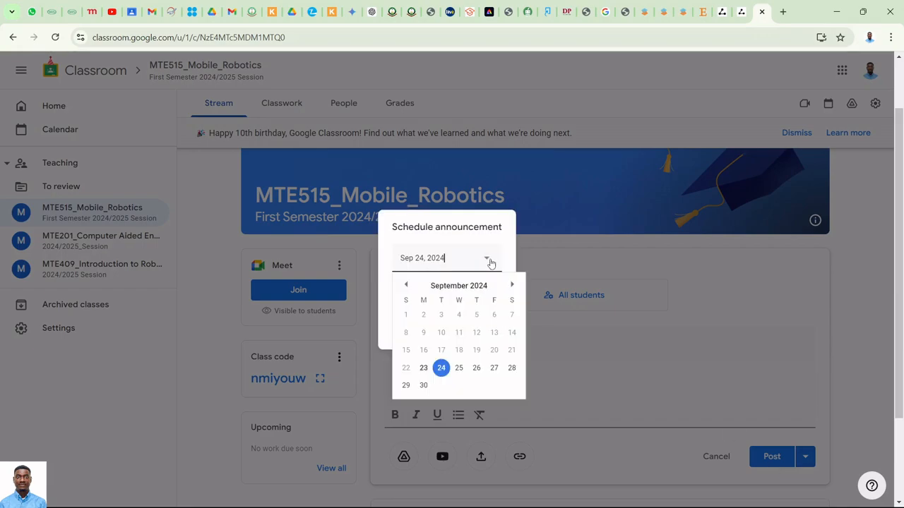
pyautogui.click(423, 385)
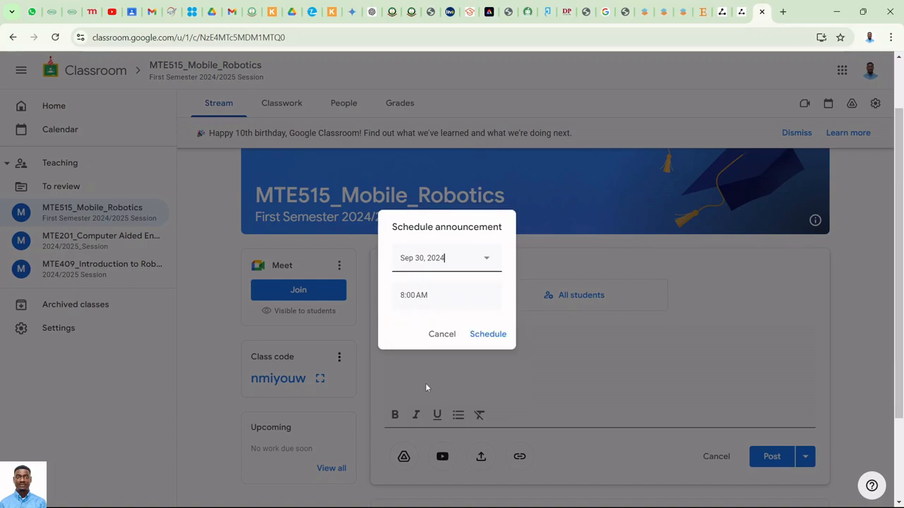
pyautogui.click(404, 298)
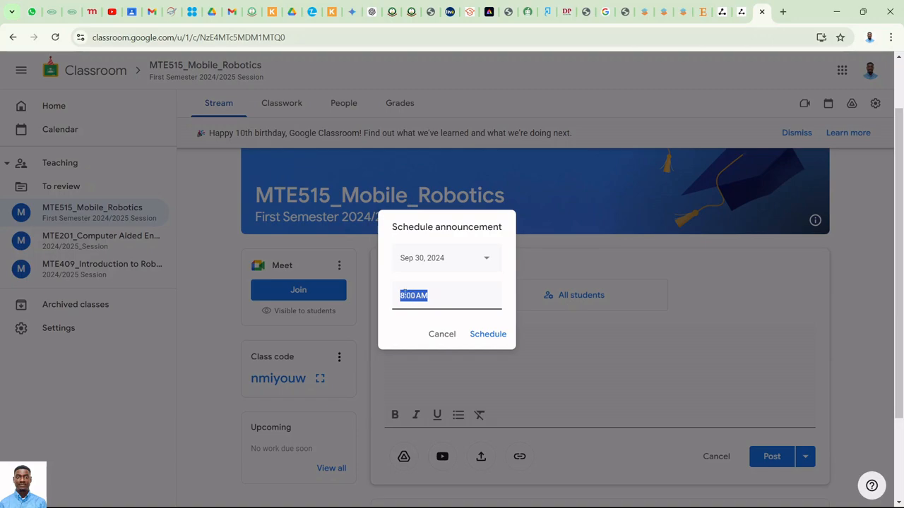
pyautogui.click(402, 295)
pyautogui.press('BackSpace')
pyautogui.write('10')
pyautogui.click(442, 334)
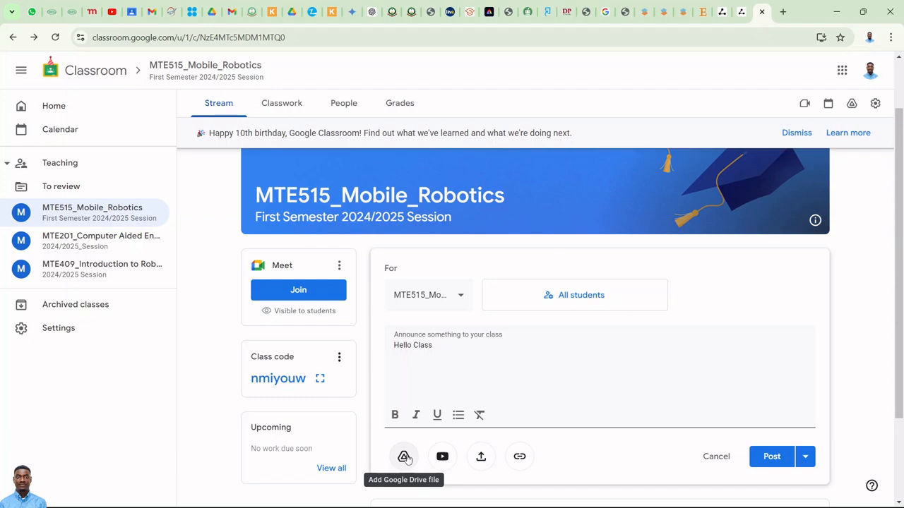
# Step: Attach the copied Google Meet class video meeting link to the announcement
pyautogui.click(521, 457)
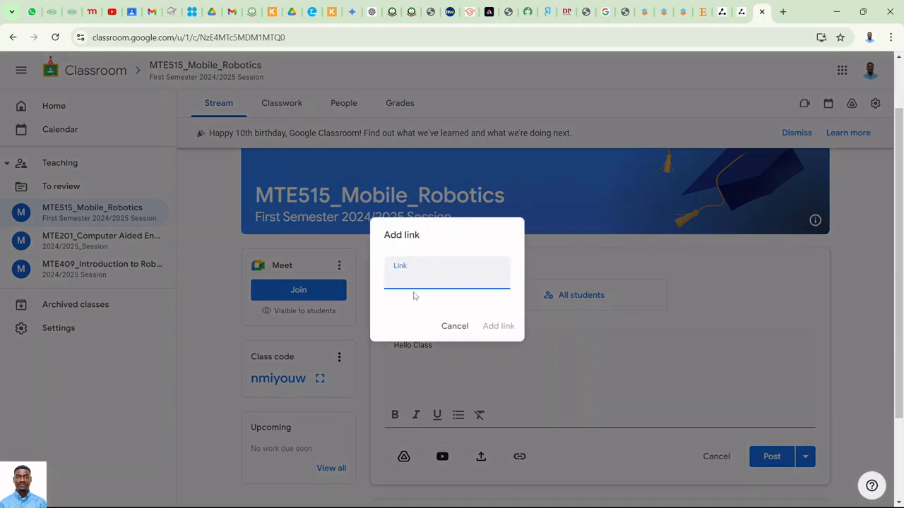
pyautogui.hotkey('ctrl', 'v')
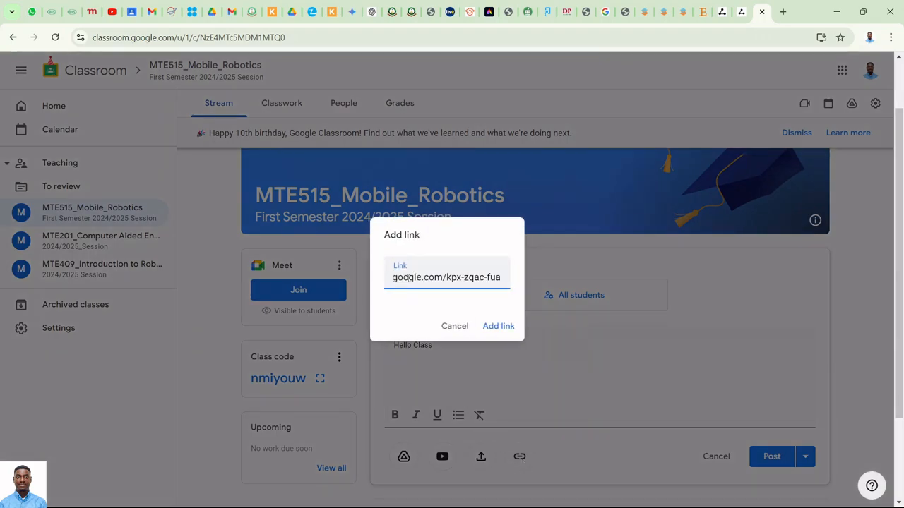
pyautogui.click(507, 328)
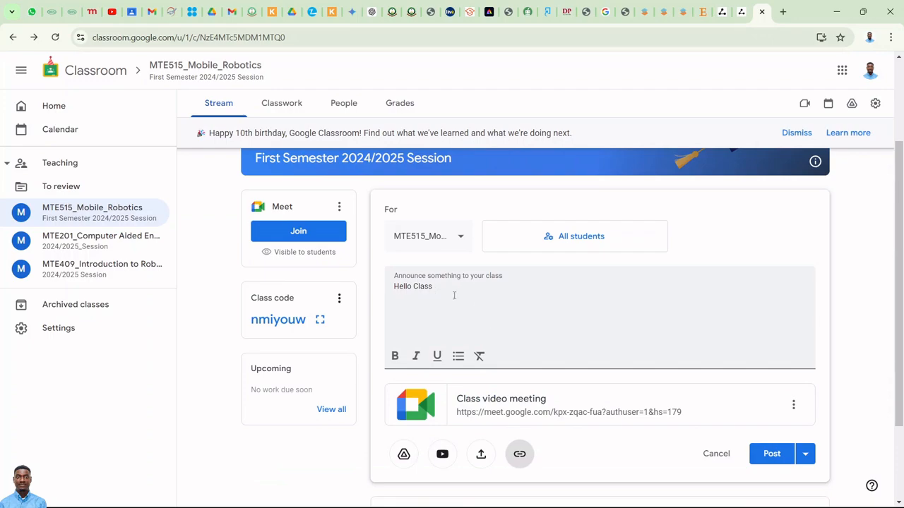
# Step: Upload ABSTRACT (1).docx from the Downloads folder as an attachment to the announcement
pyautogui.click(481, 456)
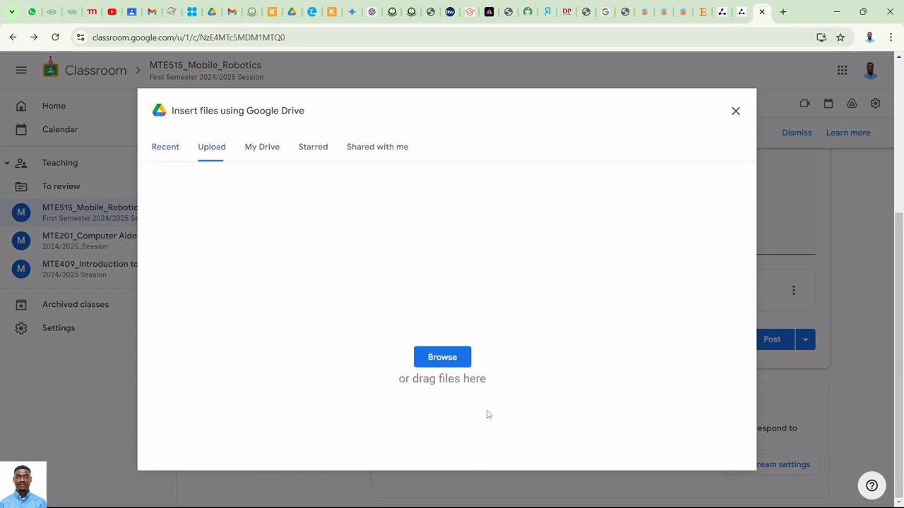
pyautogui.click(449, 358)
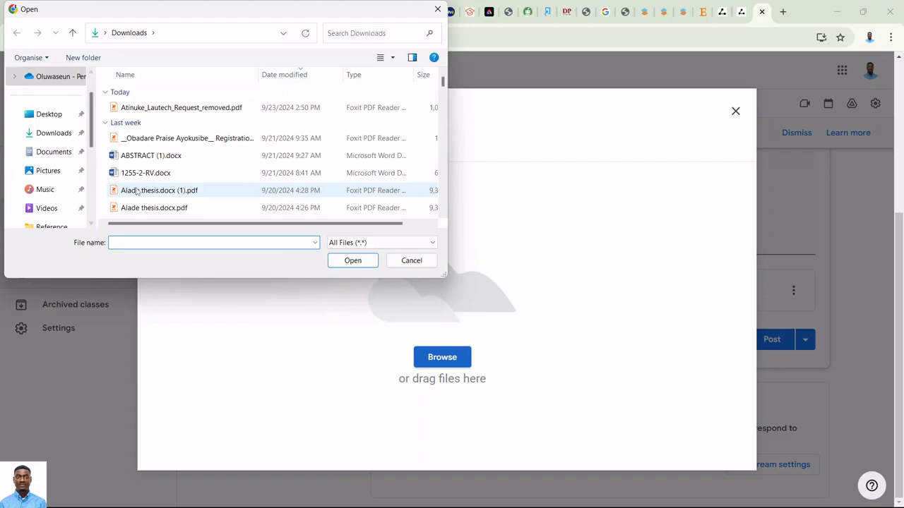
pyautogui.scroll(-2, 139, 109)
pyautogui.scroll(2, 139, 111)
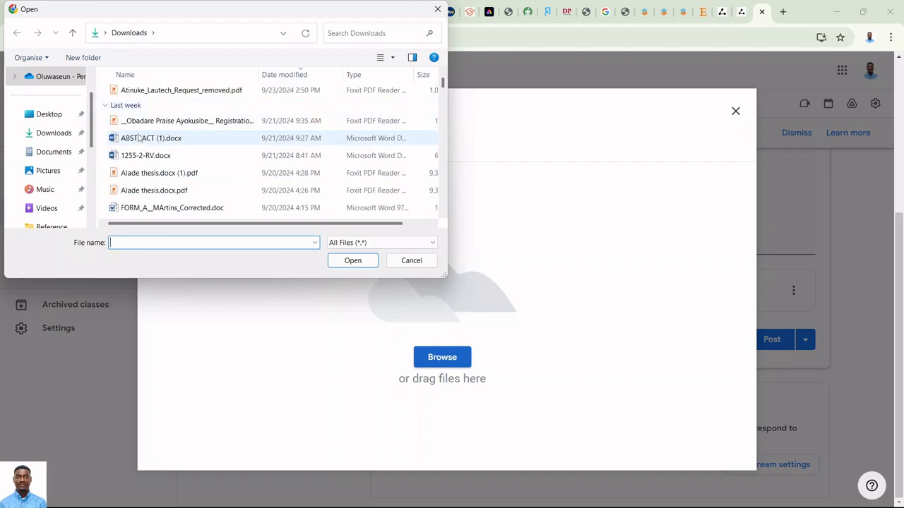
pyautogui.click(139, 138)
pyautogui.click(353, 259)
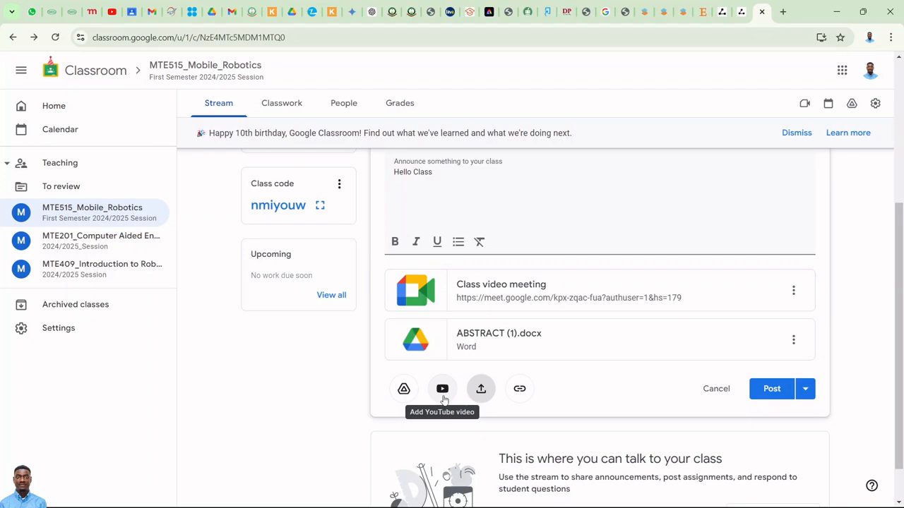
# Step: Switch to YouTube Studio and copy the shareable link of the Practical 11 video from the channel content
pyautogui.click(112, 11)
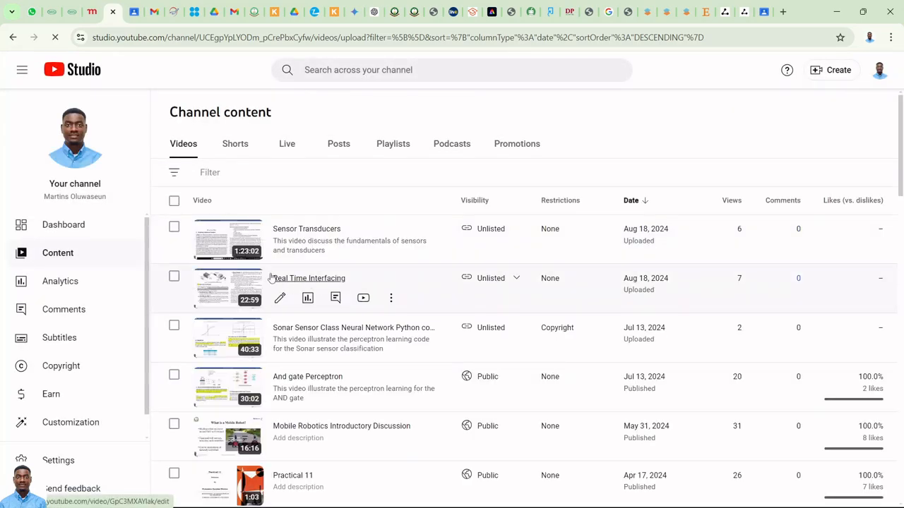
pyautogui.scroll(-1, 322, 308)
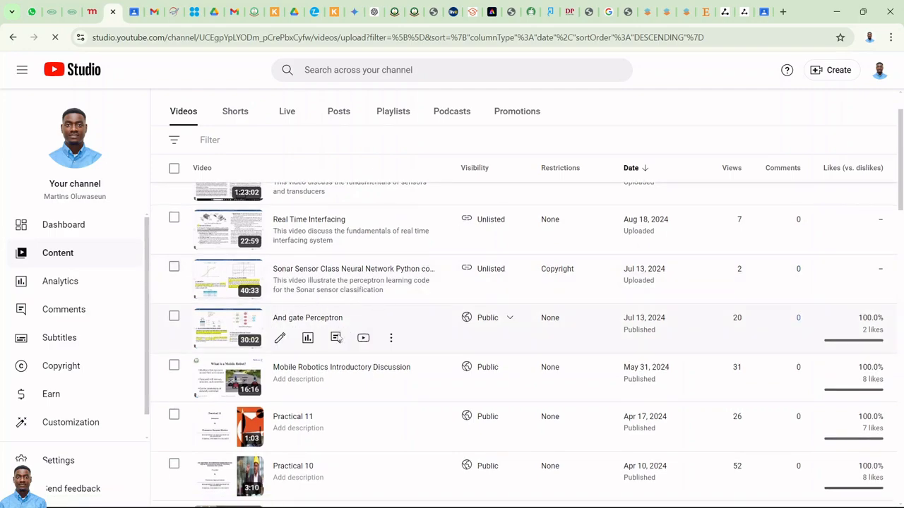
pyautogui.scroll(-2, 286, 363)
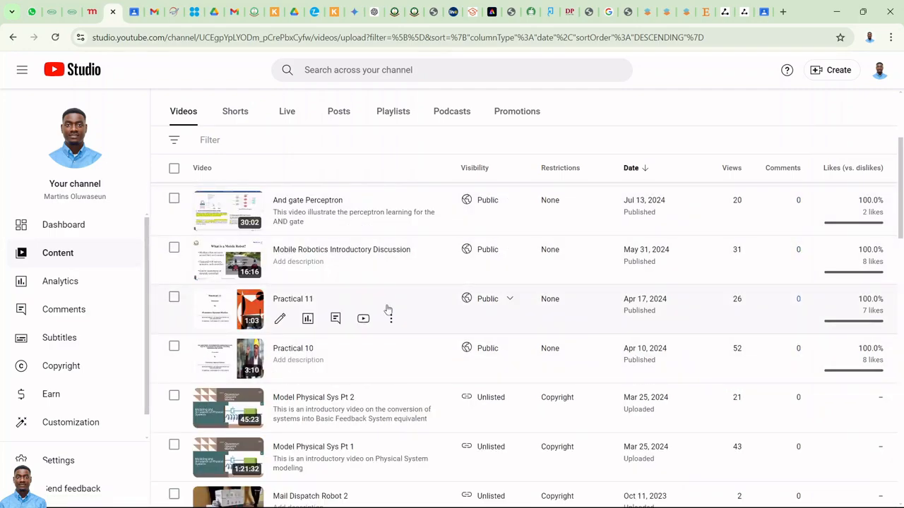
pyautogui.click(400, 324)
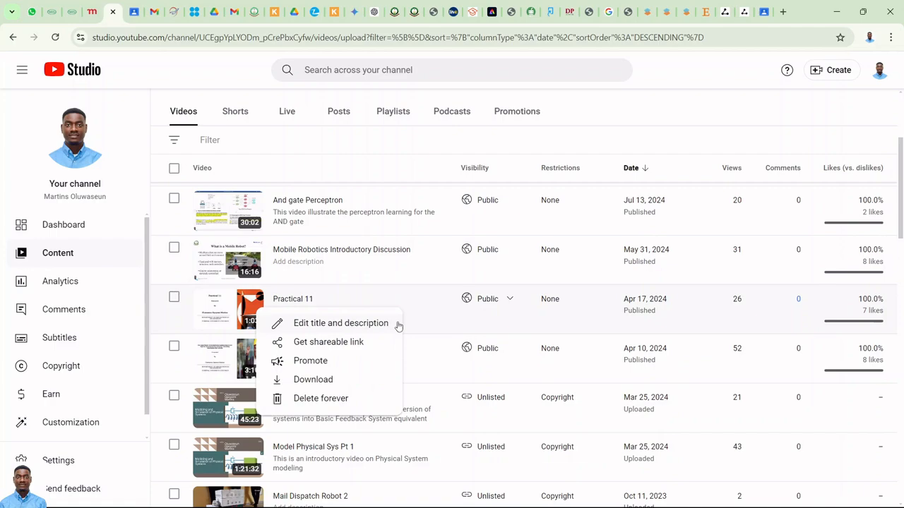
pyautogui.click(327, 344)
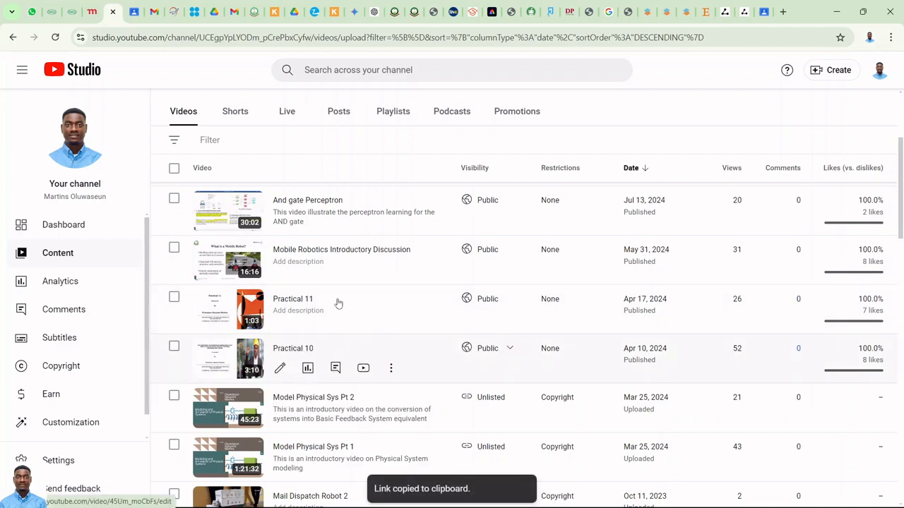
# Step: Return to Google Classroom and attach the Practical 11 YouTube video to the announcement using its copied link
pyautogui.click(763, 14)
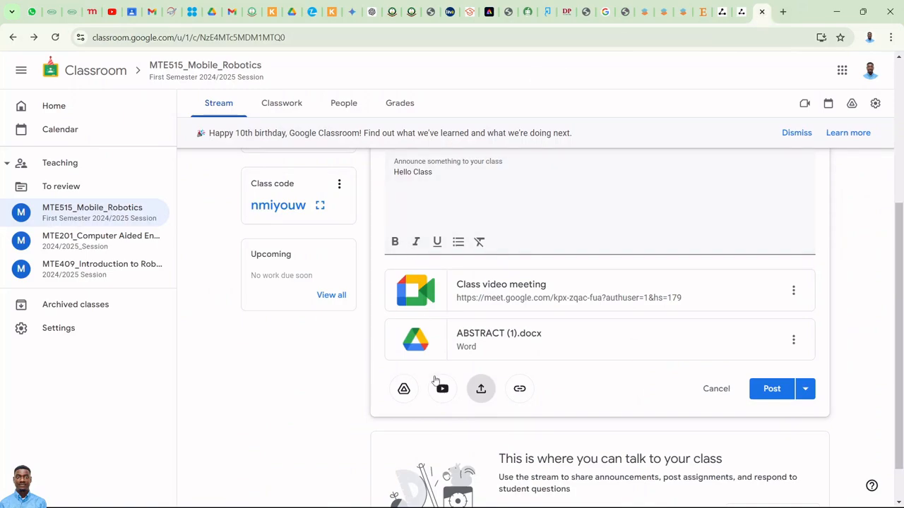
pyautogui.click(444, 388)
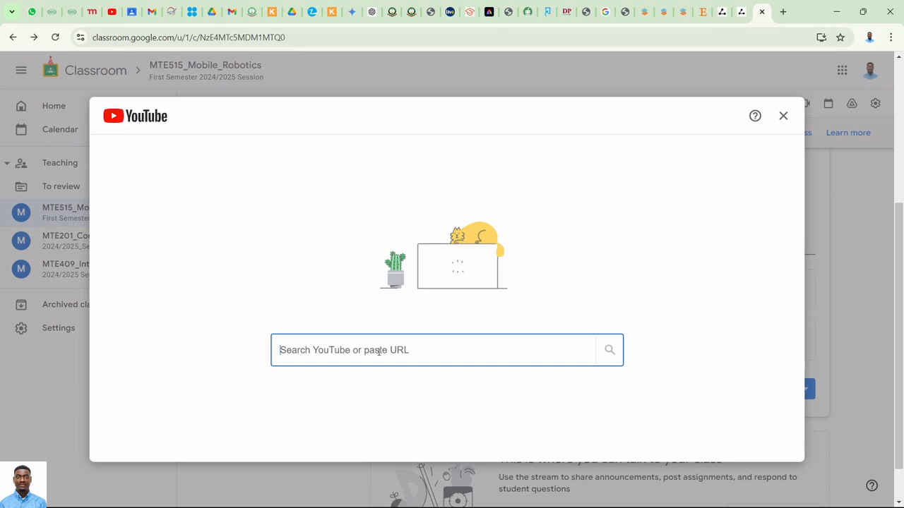
pyautogui.hotkey('ctrl', 'v')
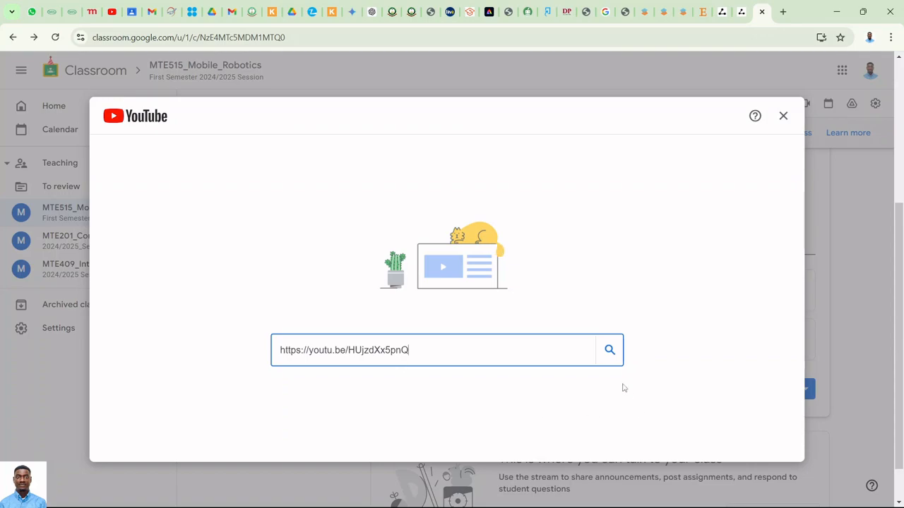
pyautogui.click(609, 349)
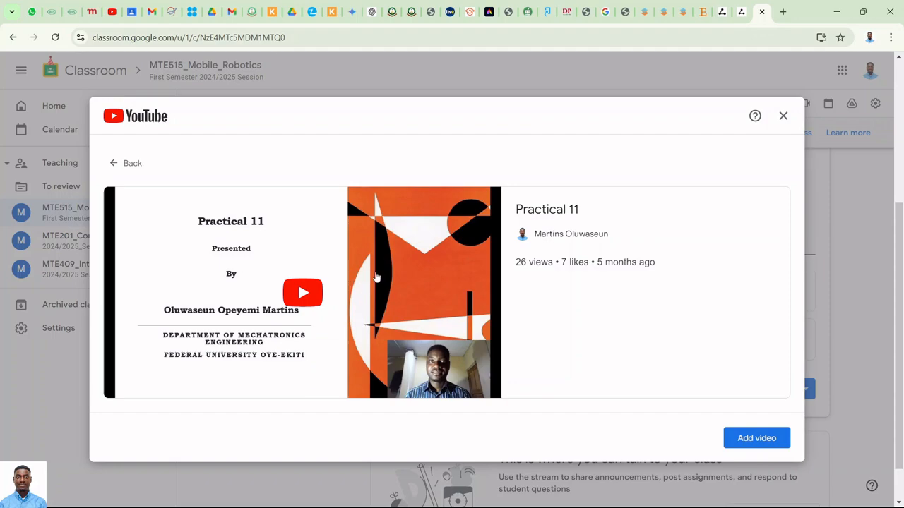
pyautogui.click(753, 439)
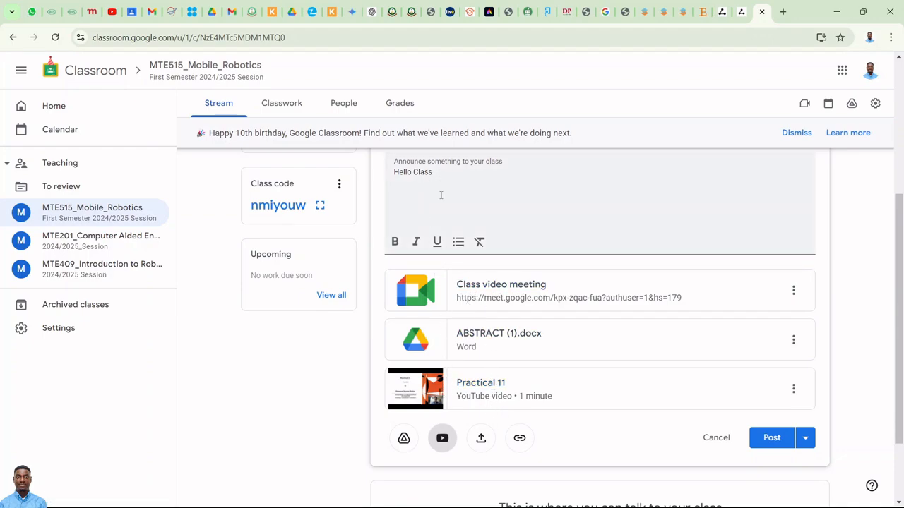
# Step: Attach the Word file "2425 MTE DEPARTMENTAL COMMITTEES AND MEMBERSHIP UPDATE…" from the recent Google Drive files to the announcement
pyautogui.click(405, 440)
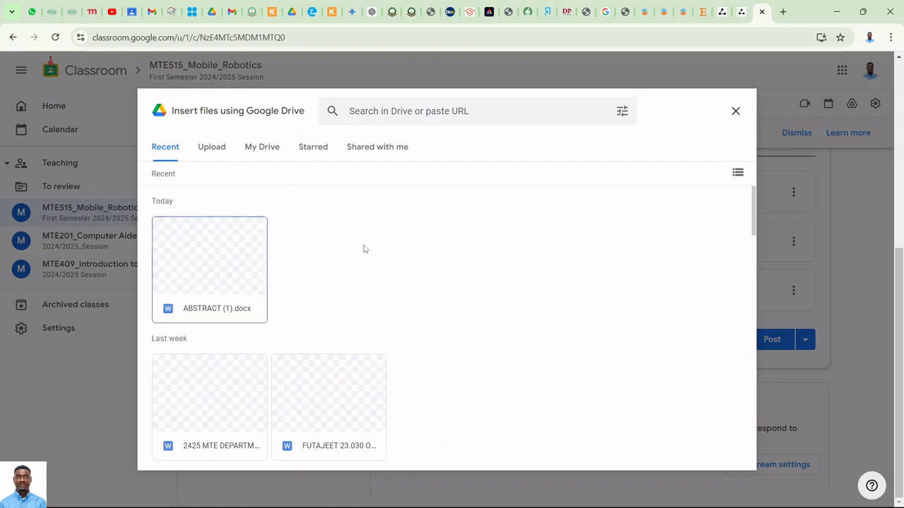
pyautogui.scroll(-3, 262, 296)
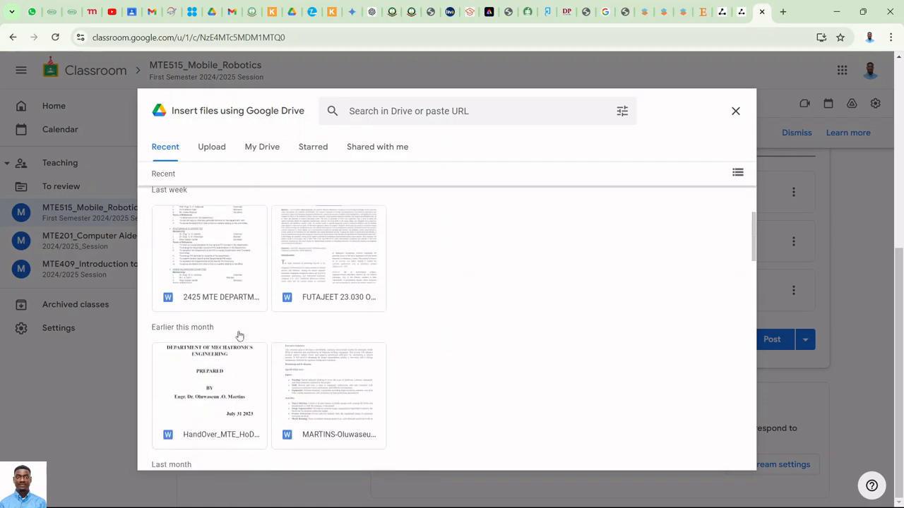
pyautogui.scroll(-2, 242, 295)
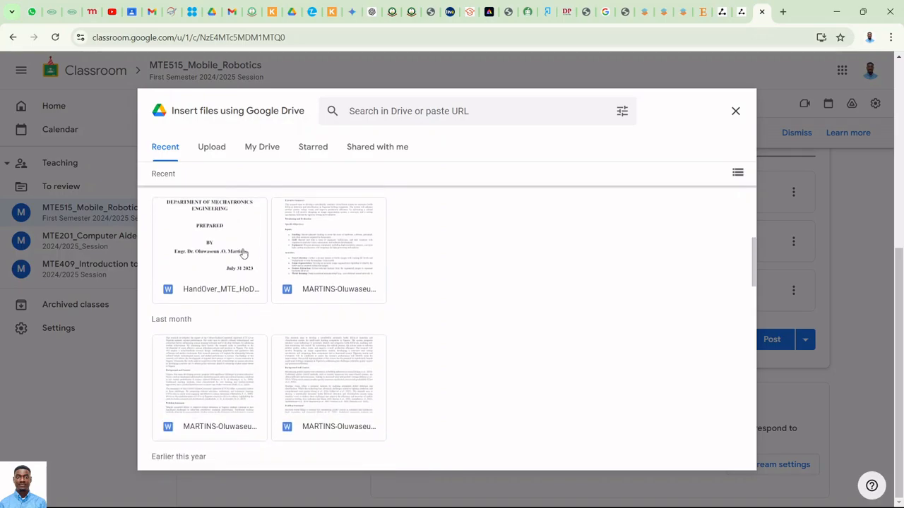
pyautogui.scroll(-1, 248, 290)
pyautogui.scroll(-4, 248, 293)
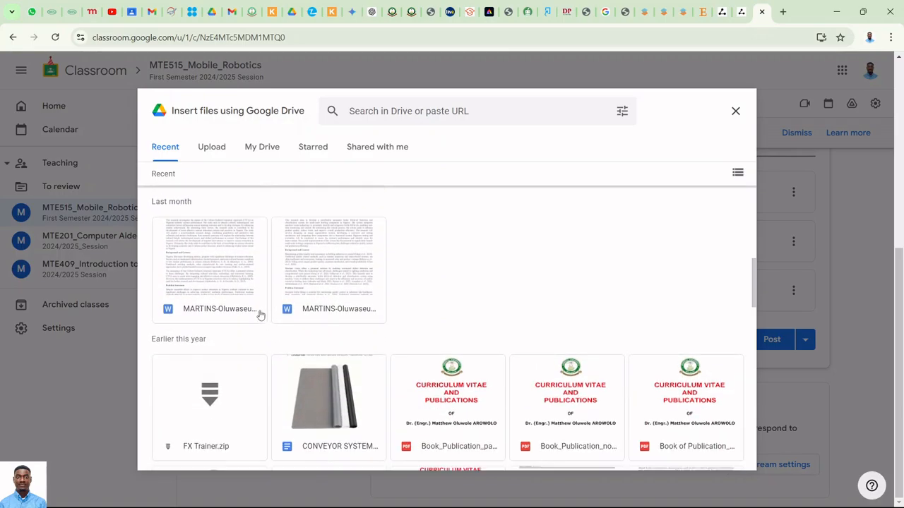
pyautogui.scroll(-3, 258, 303)
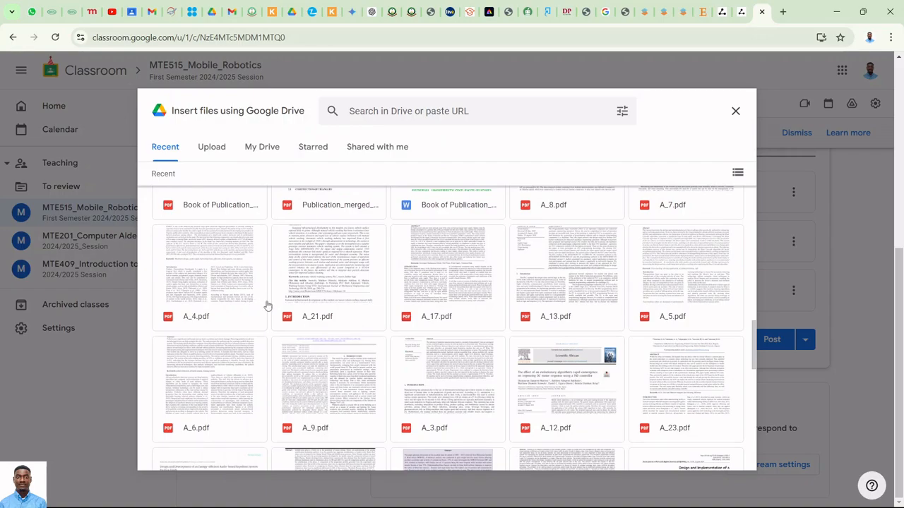
pyautogui.scroll(-4, 266, 305)
pyautogui.scroll(10, 265, 310)
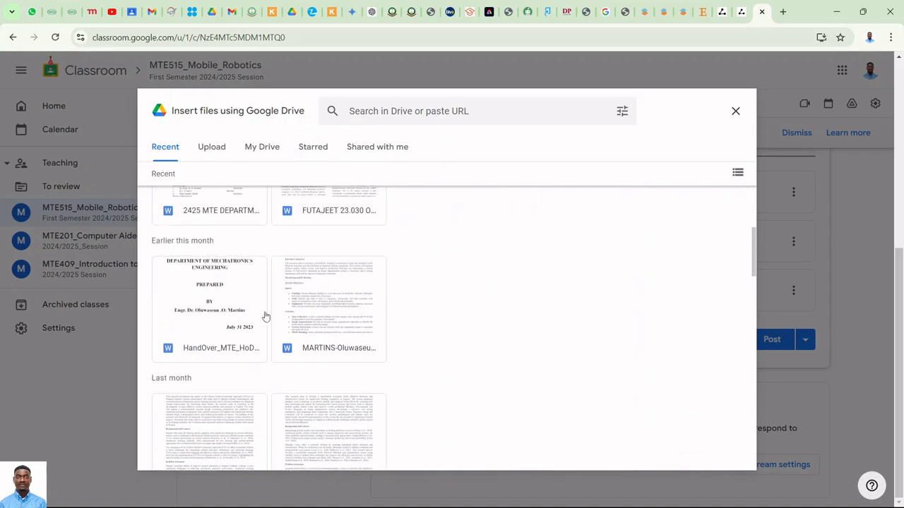
pyautogui.scroll(4, 251, 333)
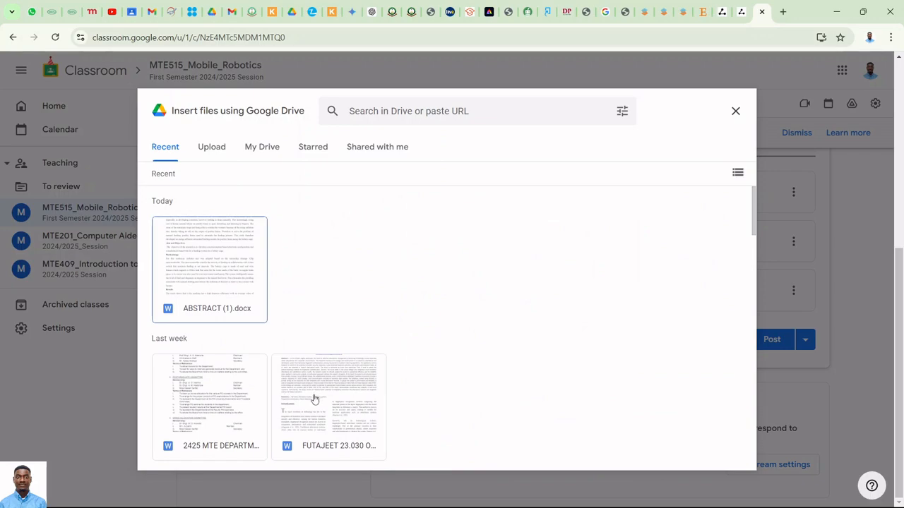
pyautogui.click(228, 399)
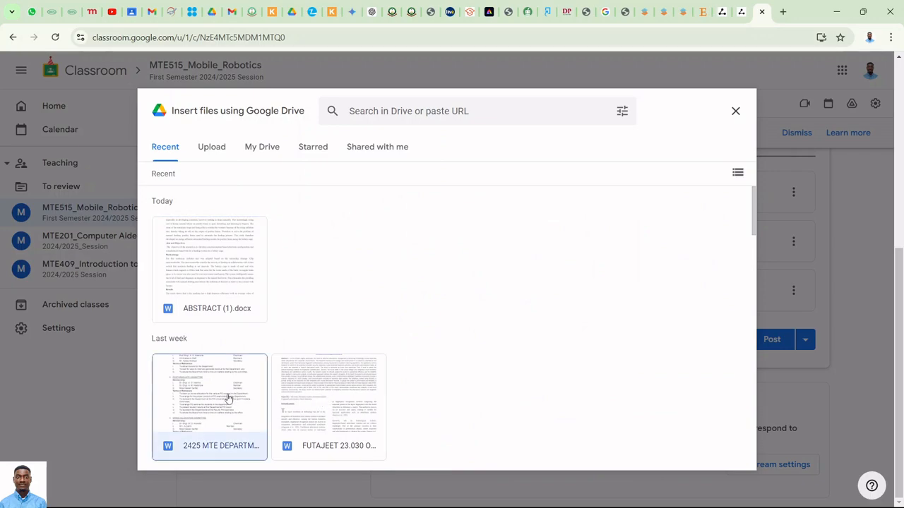
pyautogui.click(716, 454)
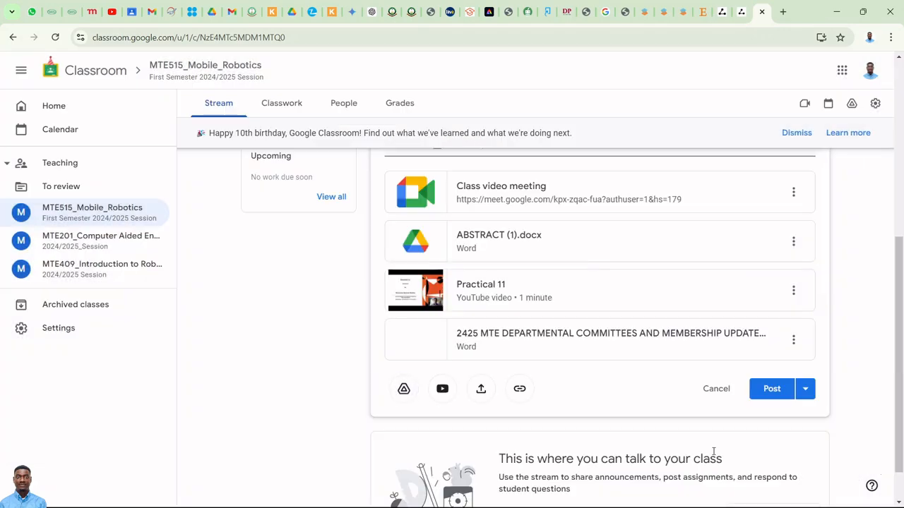
# Step: Review the Hello Class announcement together with its Meet link, Word documents and YouTube video attachments
pyautogui.scroll(2, 487, 347)
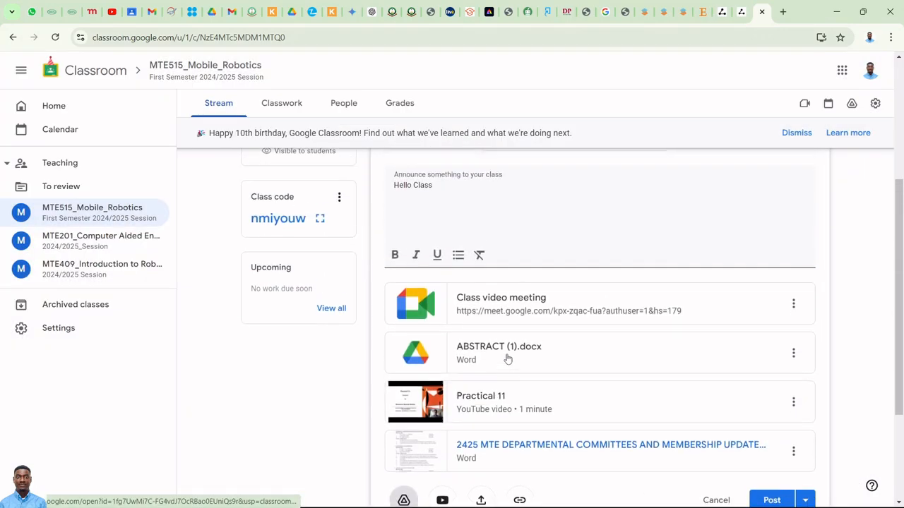
pyautogui.scroll(-2, 524, 335)
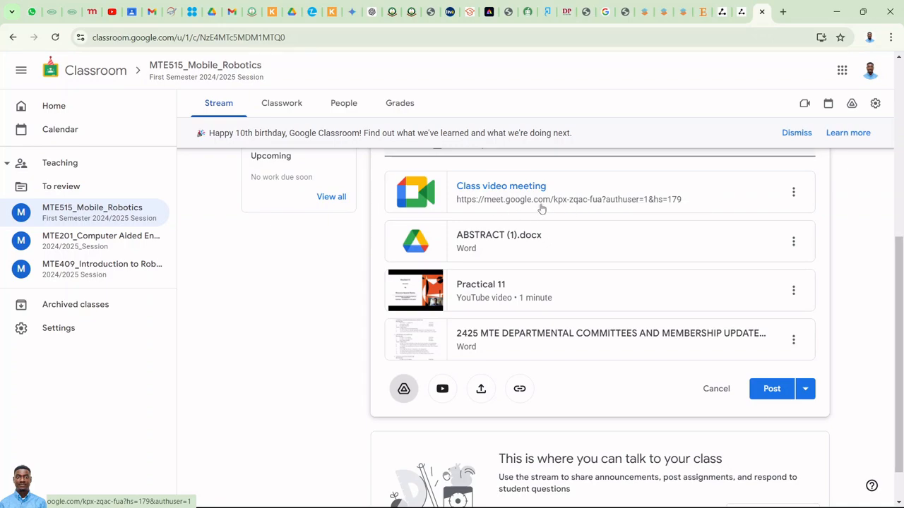
pyautogui.scroll(1, 533, 210)
pyautogui.scroll(2, 529, 212)
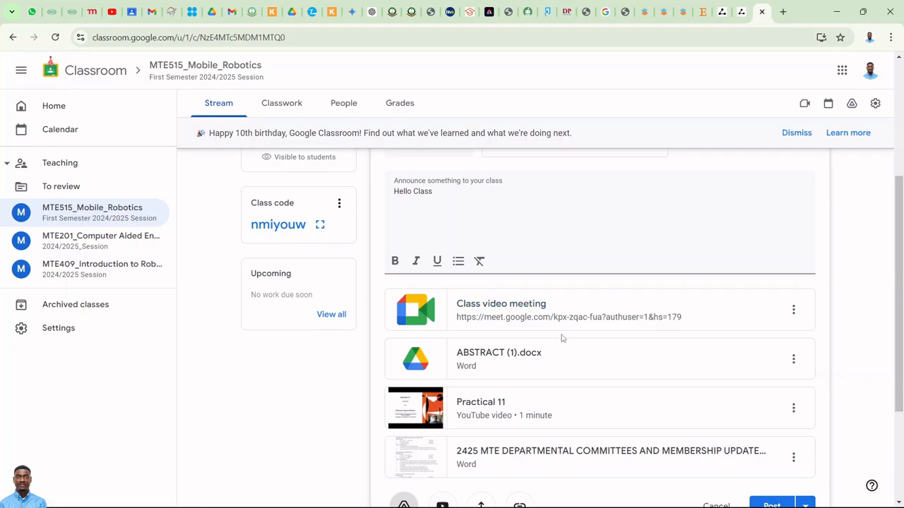
pyautogui.scroll(-2, 563, 339)
pyautogui.scroll(2, 526, 272)
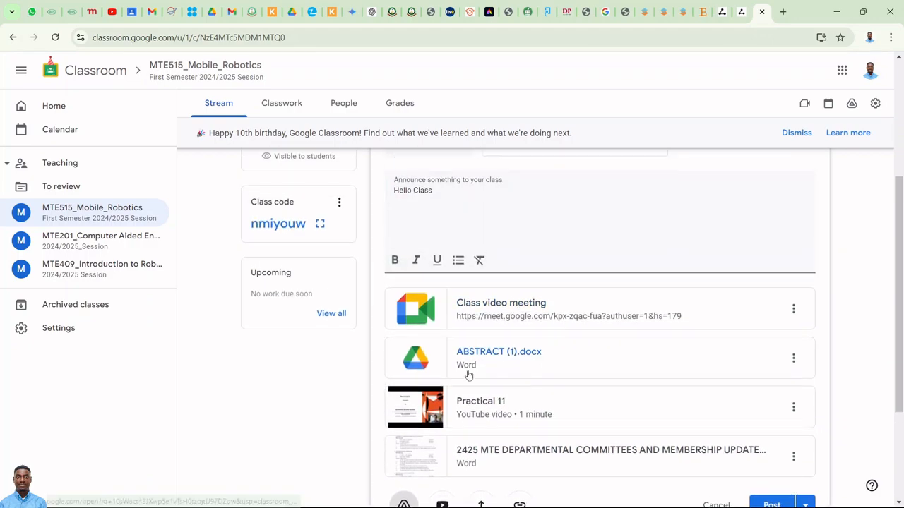
pyautogui.scroll(-1, 468, 374)
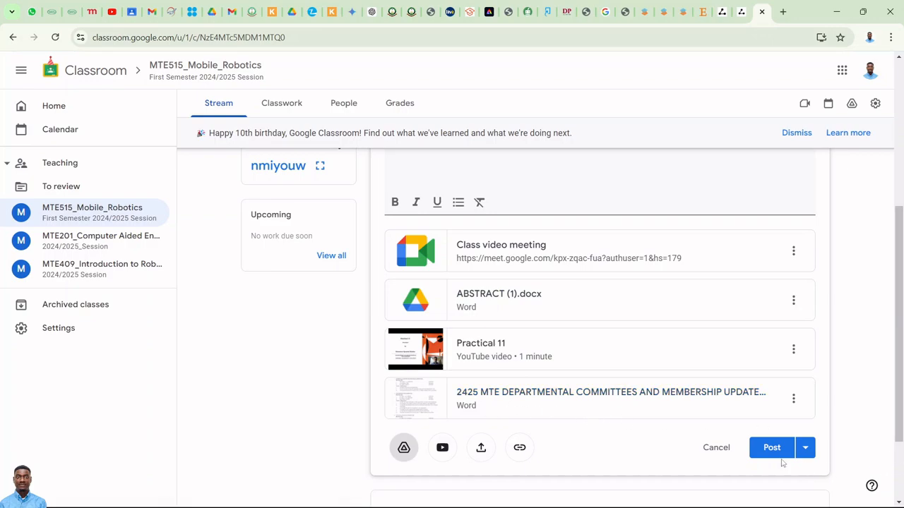
# Step: Check the announcement's posting options, including Schedule and Save draft, and discard the announcement without posting it
pyautogui.click(807, 456)
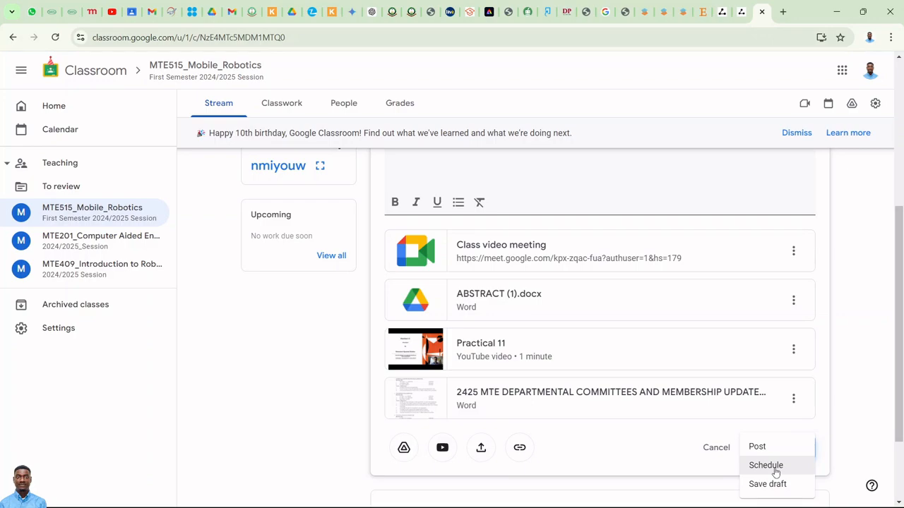
pyautogui.click(825, 414)
pyautogui.click(717, 449)
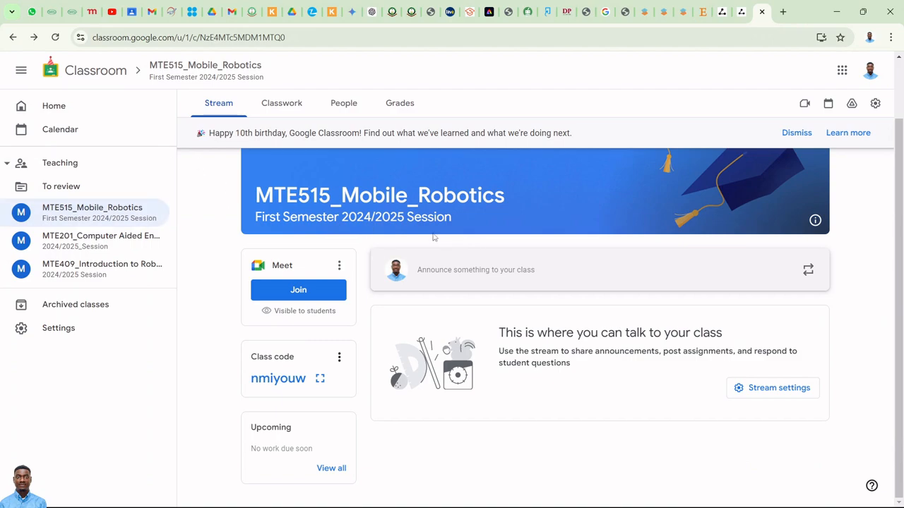
# Step: Switch to the mirrored phone's Classroom app and start a new announcement in the MTE515_Mobile_Robotics stream
pyautogui.moveTo(399, 474)
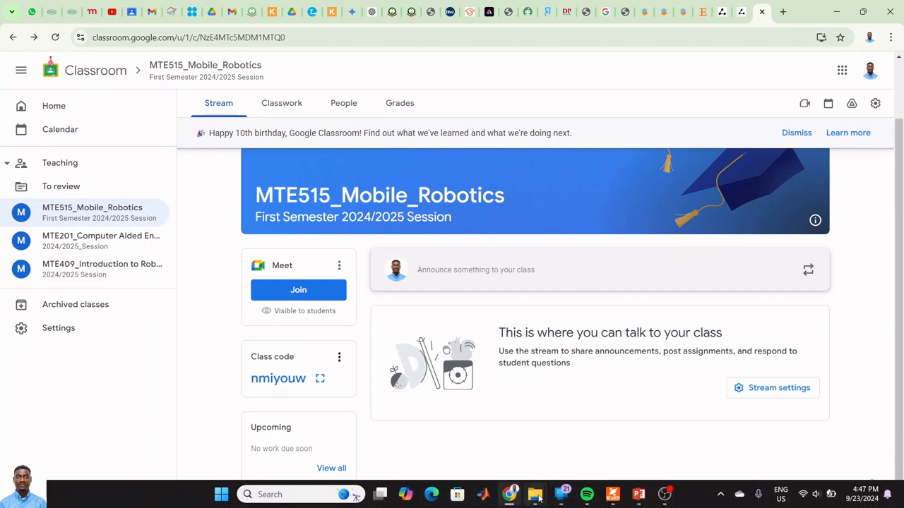
pyautogui.moveTo(561, 496)
pyautogui.click(602, 439)
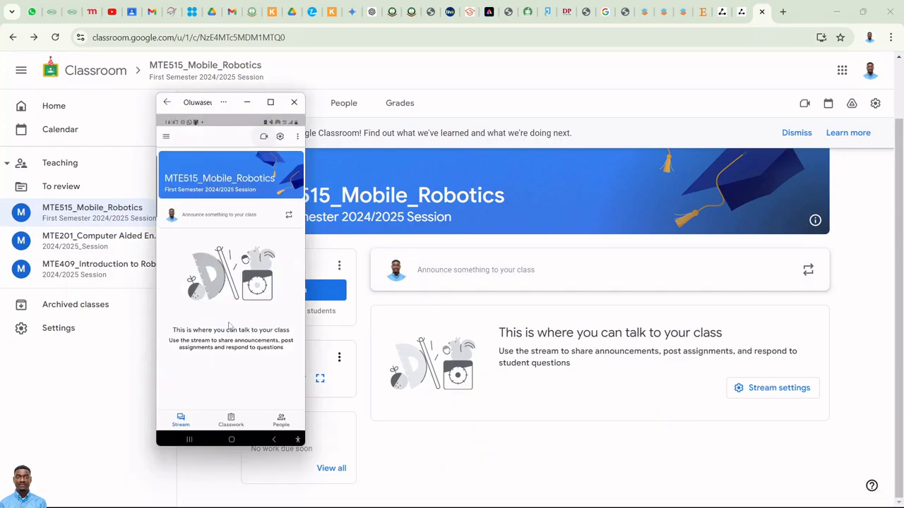
pyautogui.click(198, 221)
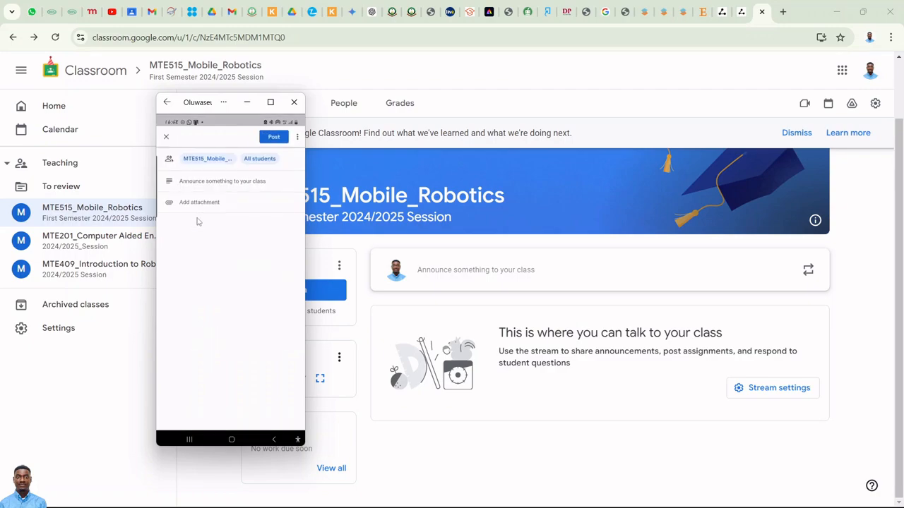
# Step: Enter "Hello Class" as the announcement text in the mobile Classroom app
pyautogui.click(188, 183)
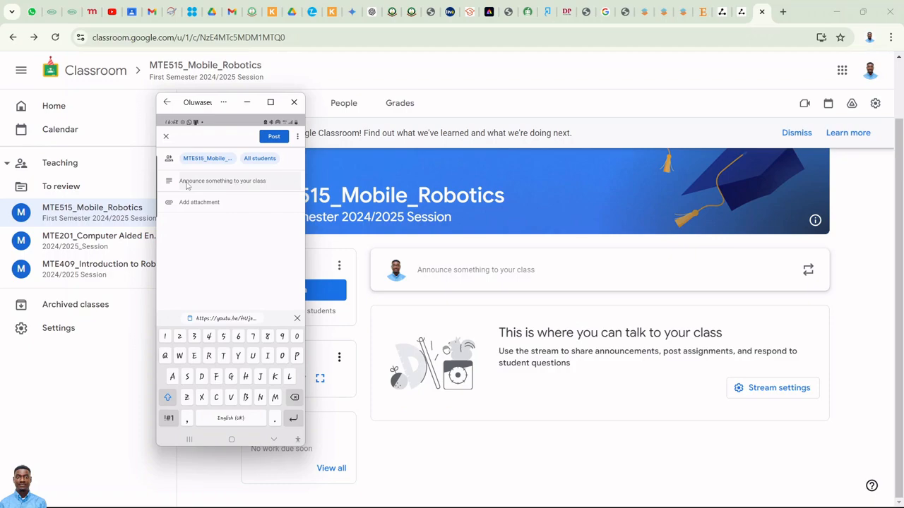
pyautogui.write('He')
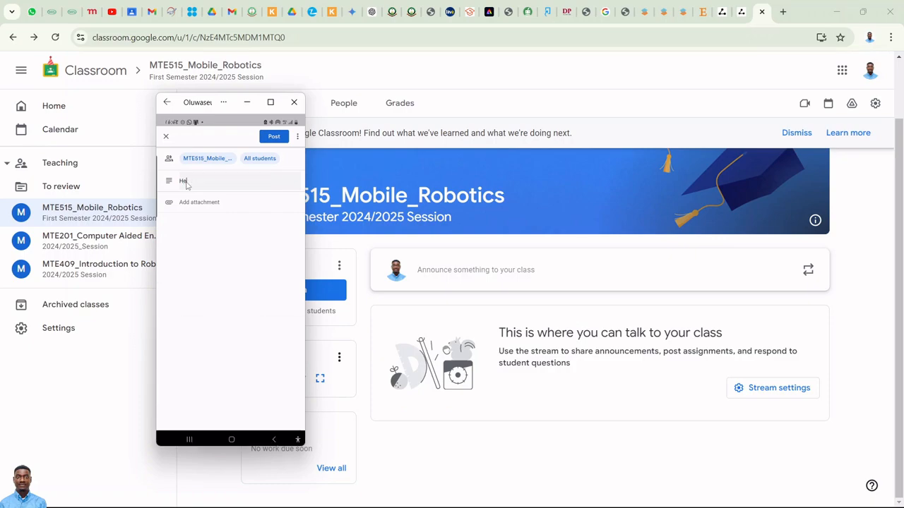
pyautogui.write('llo')
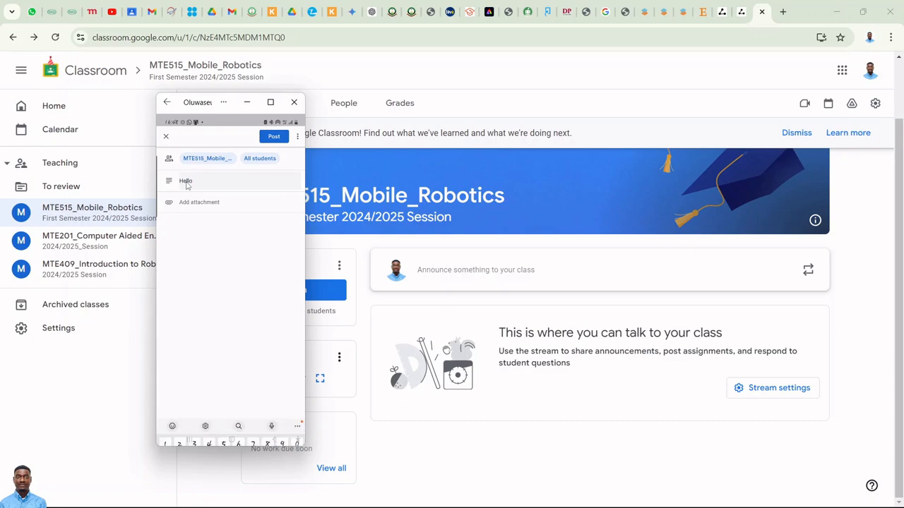
pyautogui.write(' Ckass')
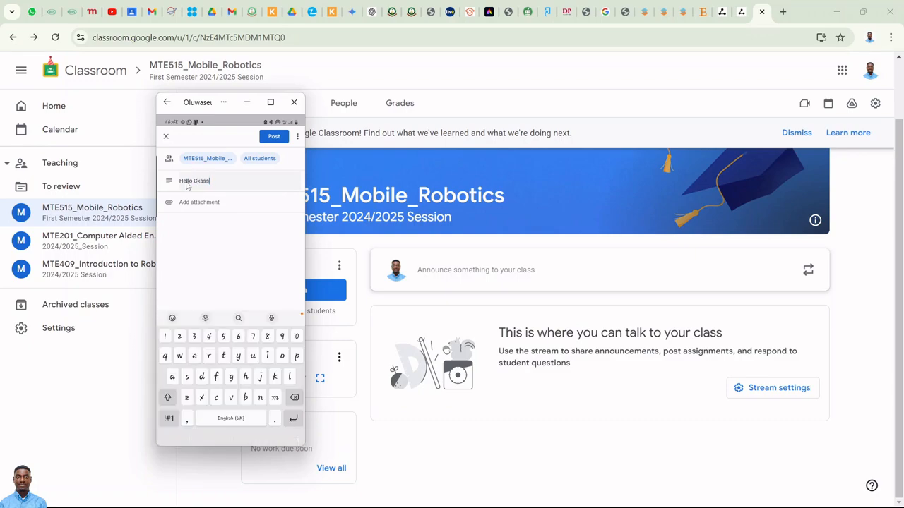
pyautogui.press('BackSpace')
pyautogui.press('BackSpace')
pyautogui.press('BackSpace')
pyautogui.press('BackSpace')
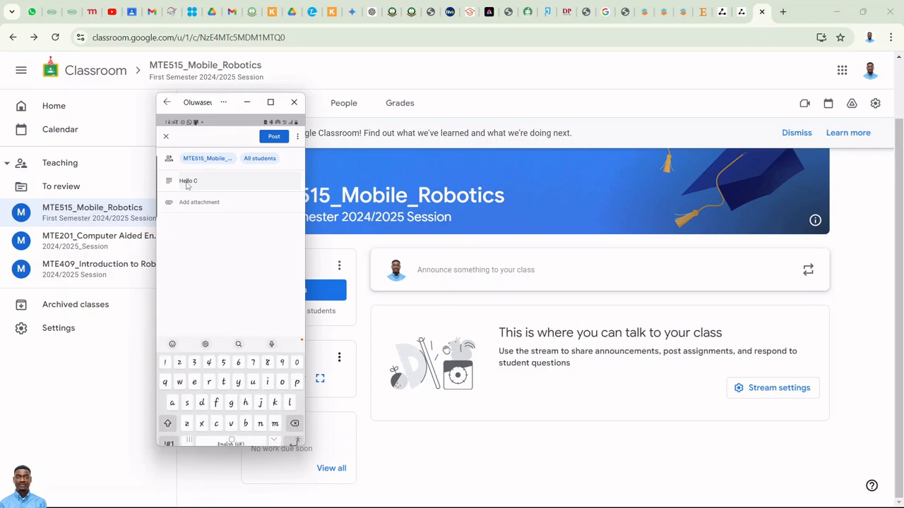
pyautogui.write('lass')
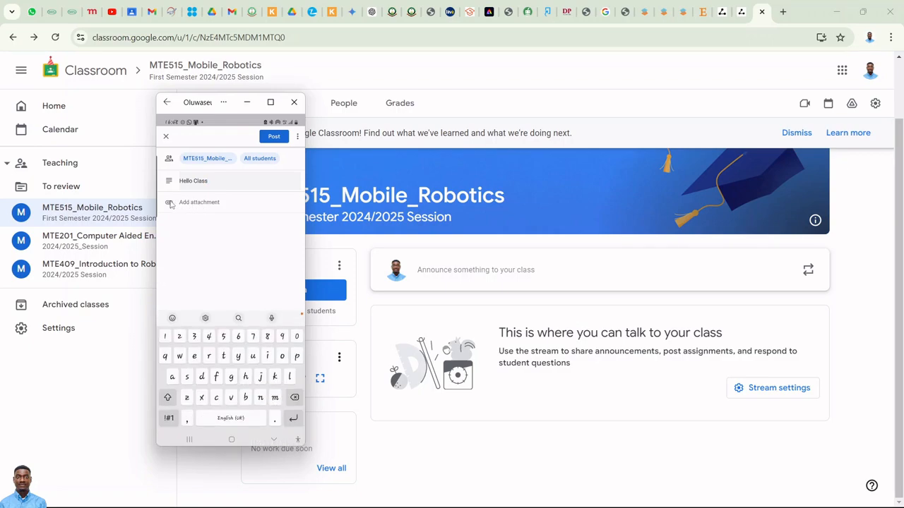
# Step: Examine the attachment options available for the mobile announcement and close them without adding anything
pyautogui.click(171, 204)
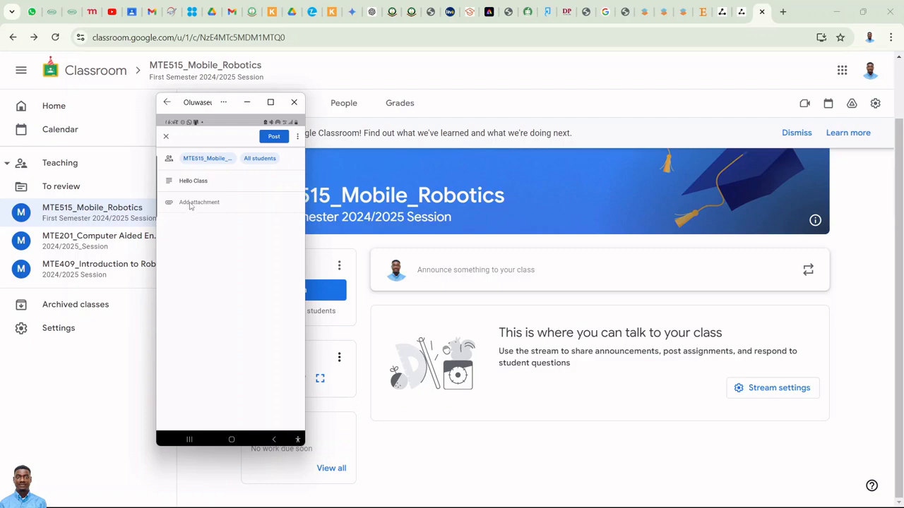
pyautogui.click(190, 204)
pyautogui.click(185, 231)
pyautogui.click(180, 204)
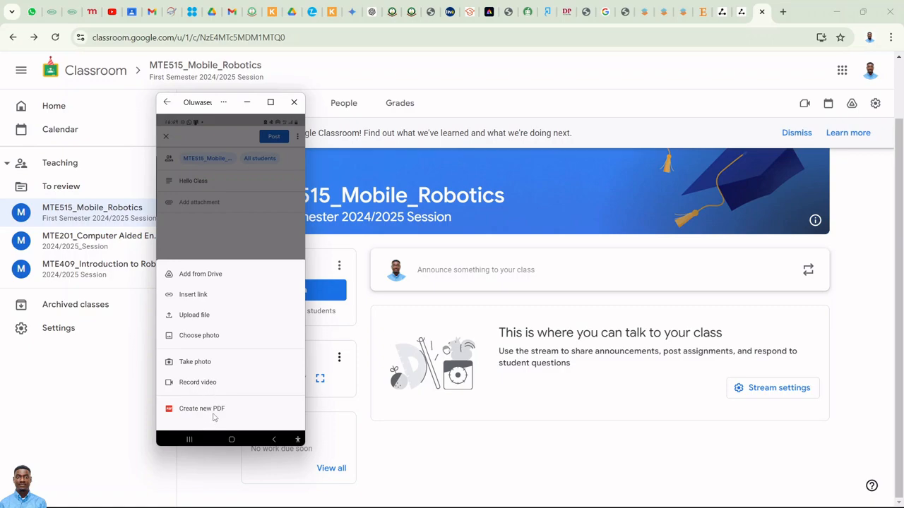
pyautogui.click(226, 220)
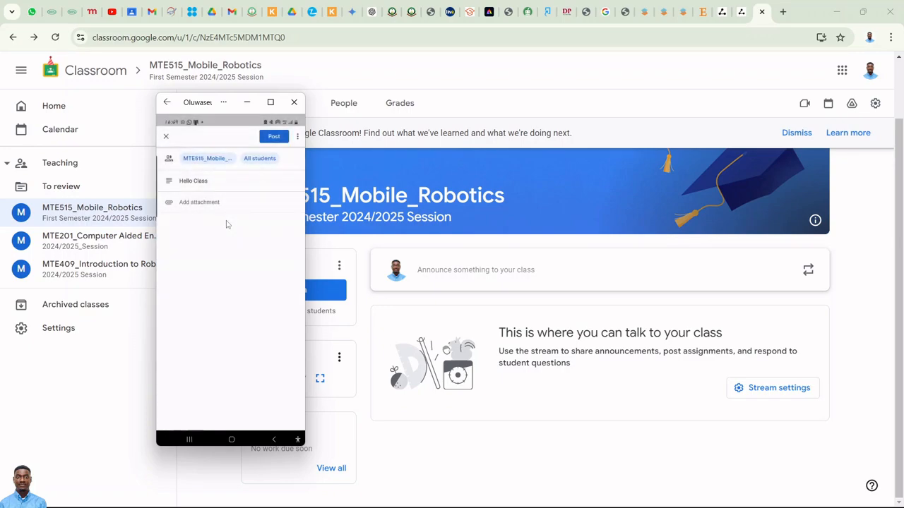
# Step: Schedule the mobile announcement for 30 Sept 2024 at 23:59 and remove that scheduling again
pyautogui.click(297, 138)
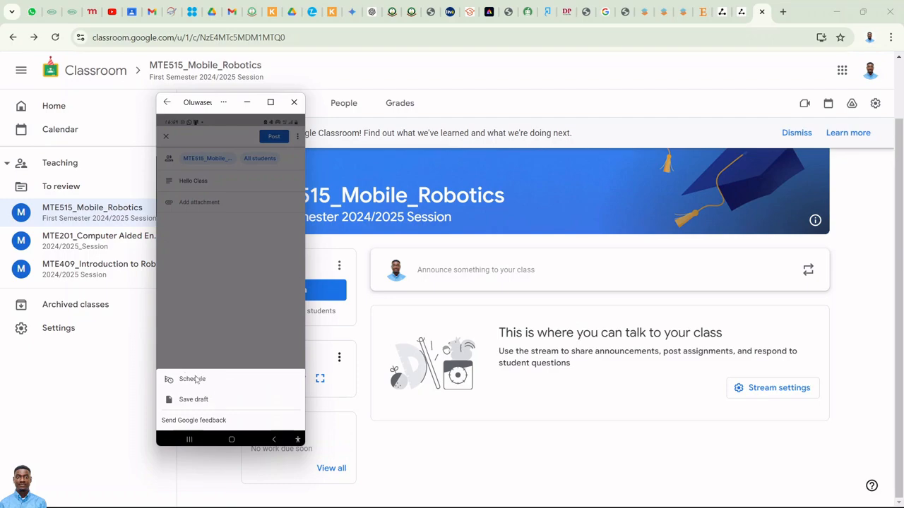
pyautogui.click(194, 380)
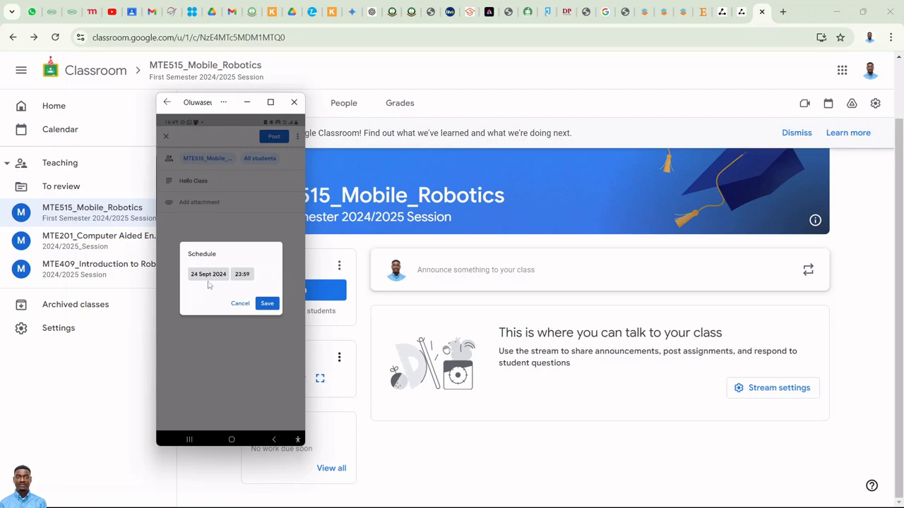
pyautogui.click(210, 275)
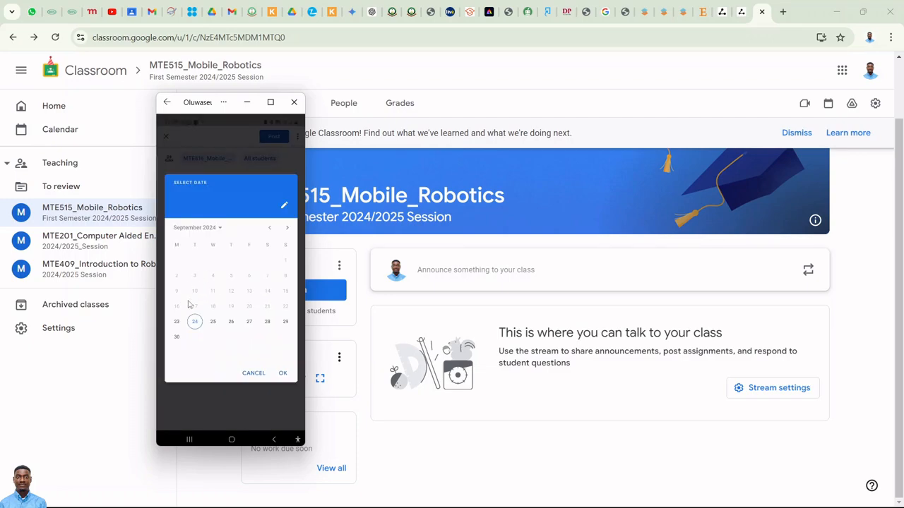
pyautogui.click(176, 338)
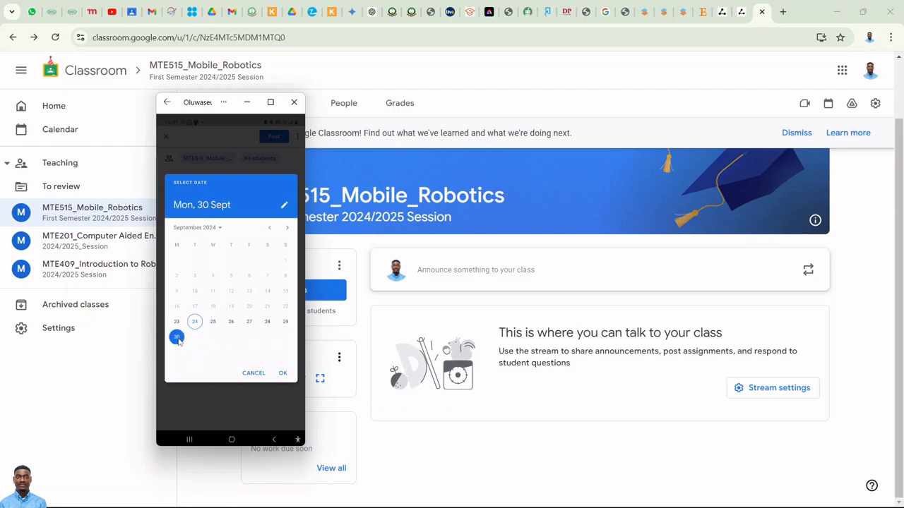
pyautogui.click(281, 373)
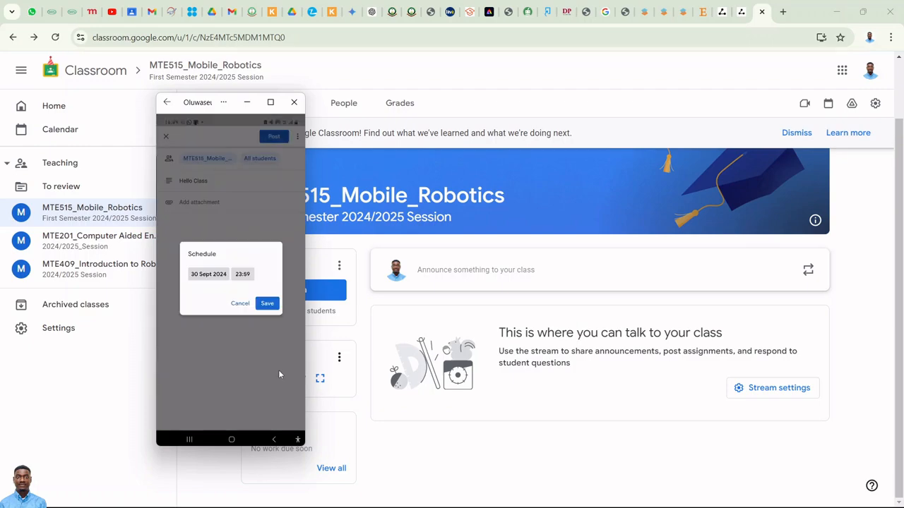
pyautogui.click(240, 274)
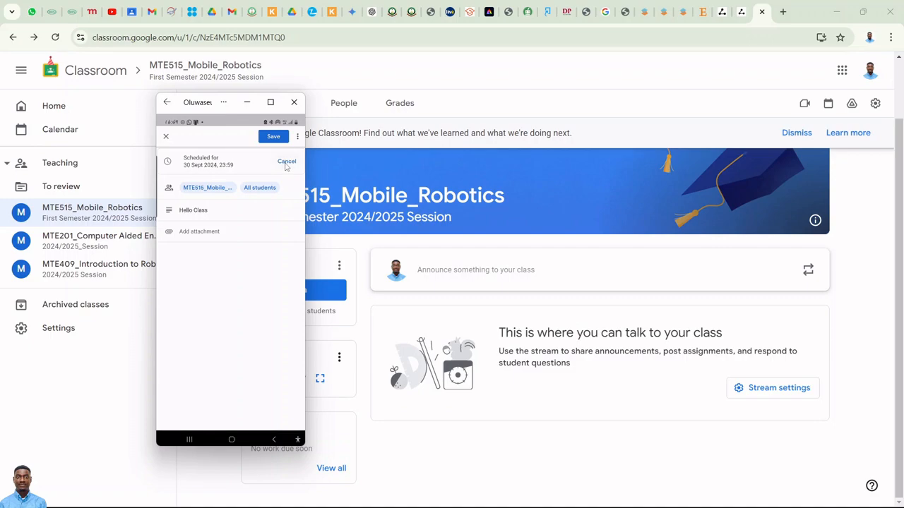
pyautogui.click(286, 163)
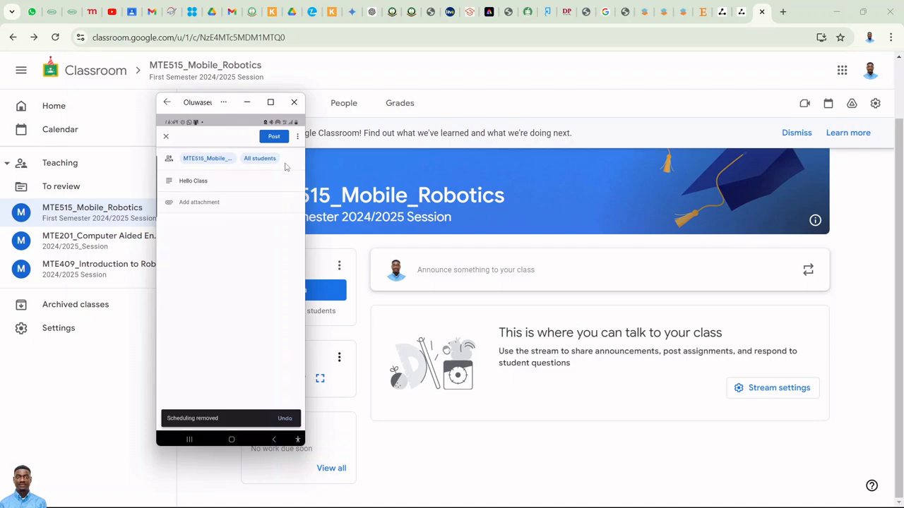
# Step: Discard the "Hello Class" announcement without saving a draft and minimize the mirrored phone's window
pyautogui.click(166, 137)
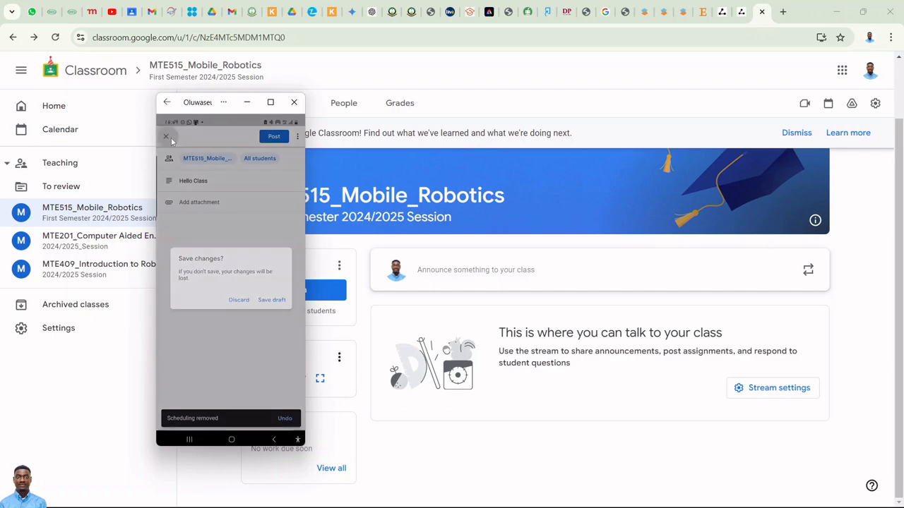
pyautogui.click(240, 301)
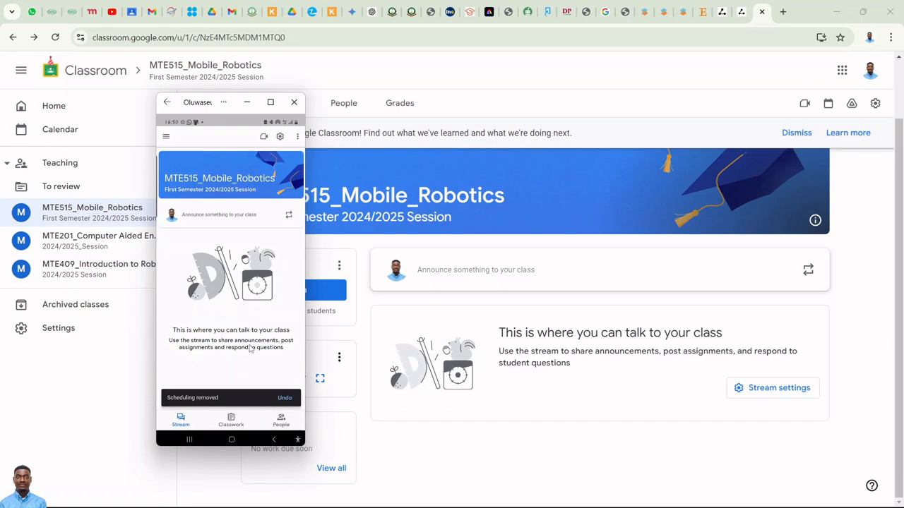
pyautogui.click(247, 102)
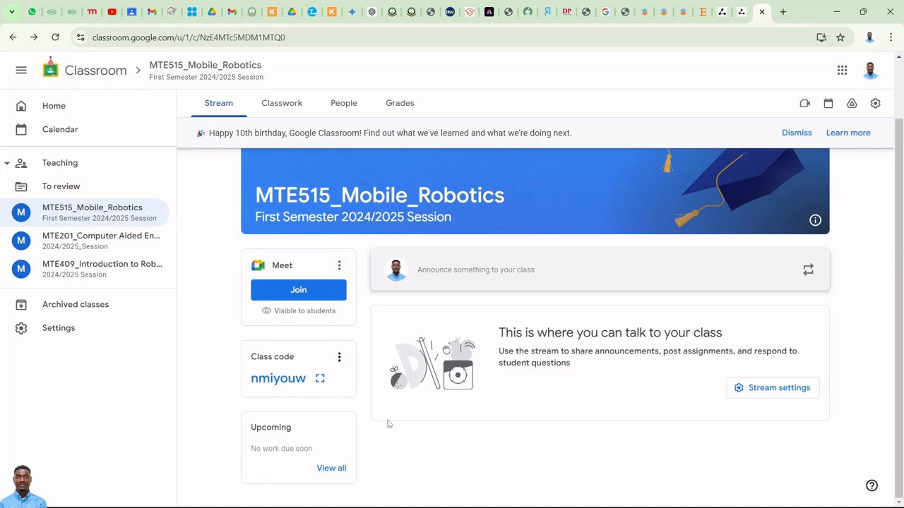
# Step: Create a new material in the MTE515_Mobile_Robotics classwork with the title "This the Note for this course"
pyautogui.click(291, 106)
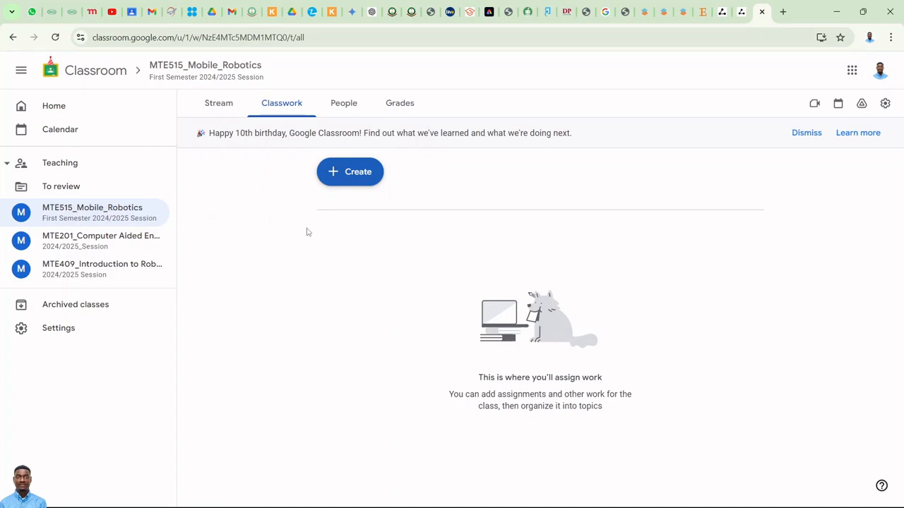
pyautogui.click(356, 180)
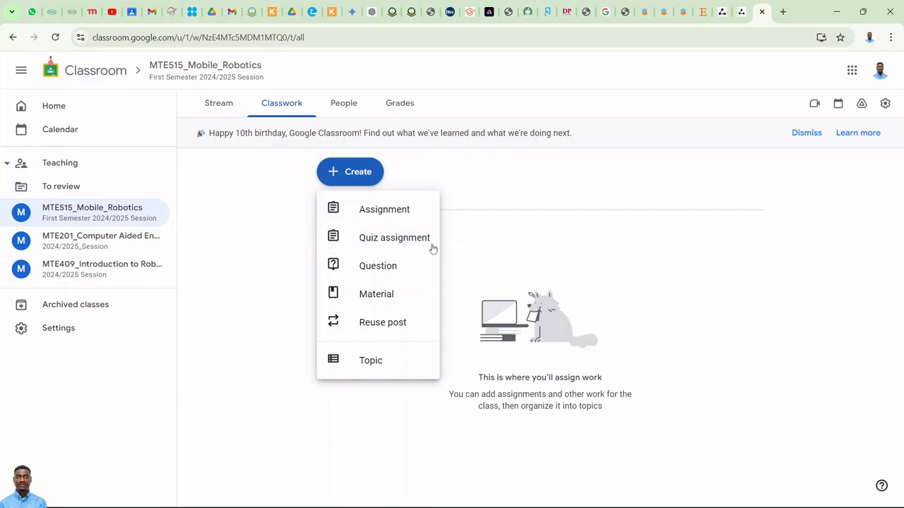
pyautogui.click(373, 300)
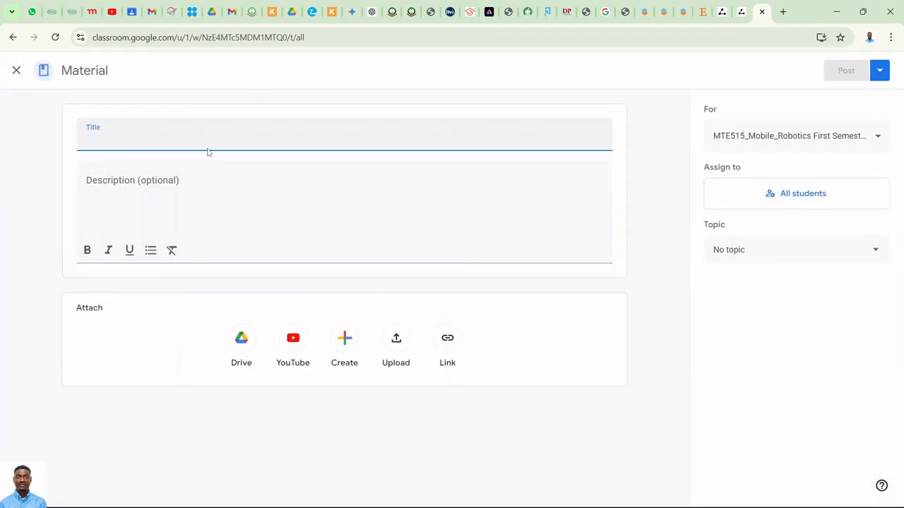
pyautogui.write('This ')
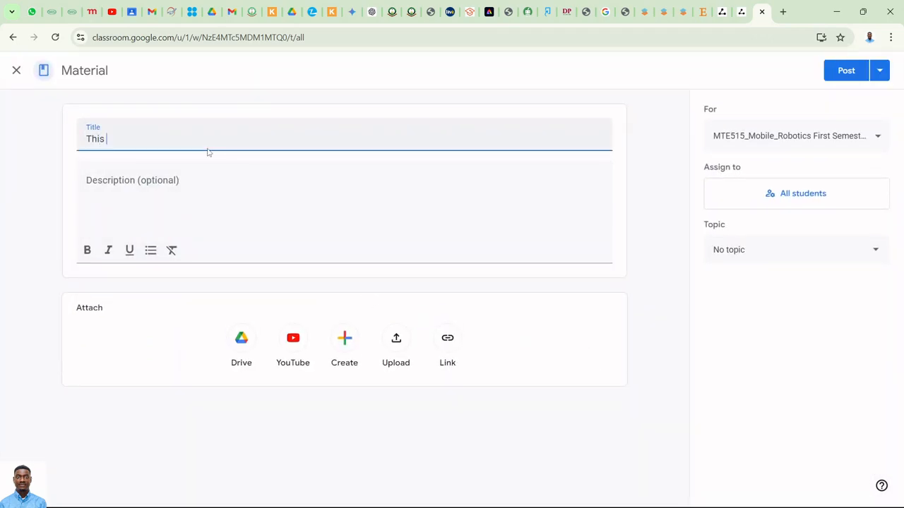
pyautogui.write('the Note for this course')
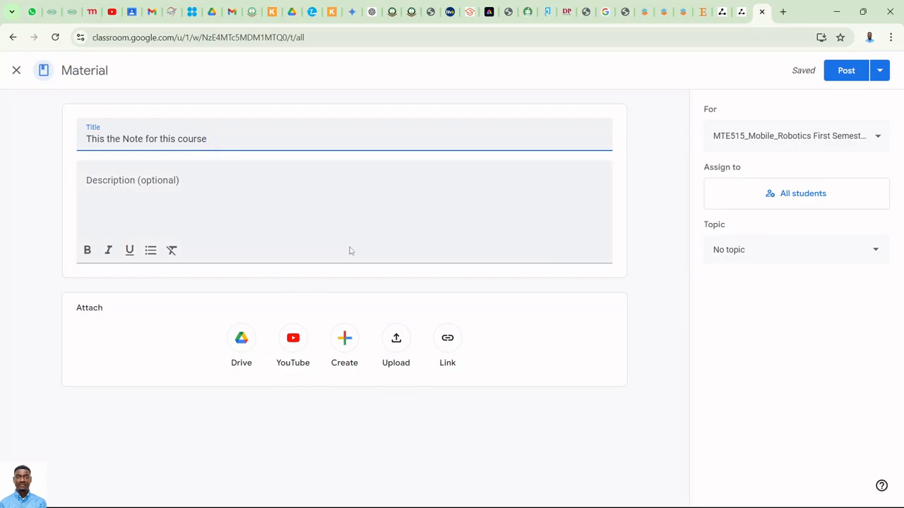
# Step: Upload MTE515_2024.pdf from the Desktop folder FUOYE > Courses > MTE515 as an attachment to the material
pyautogui.click(396, 341)
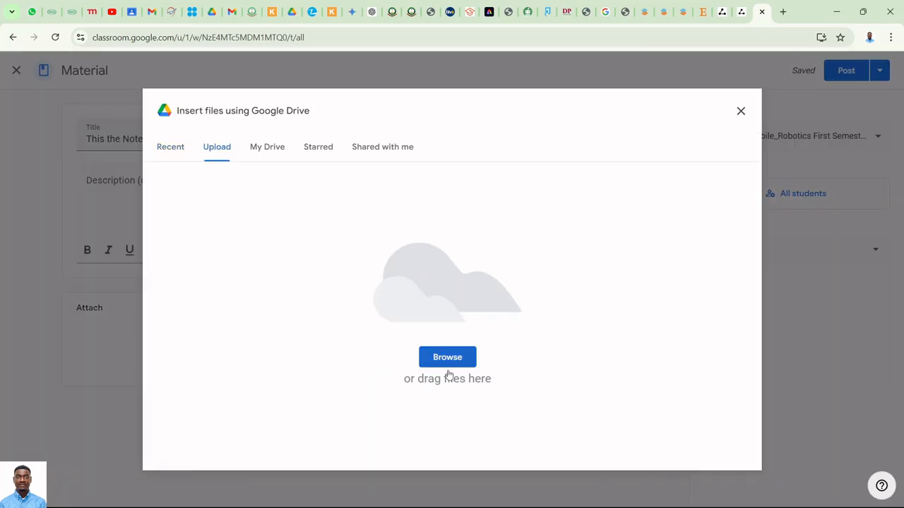
pyautogui.click(447, 365)
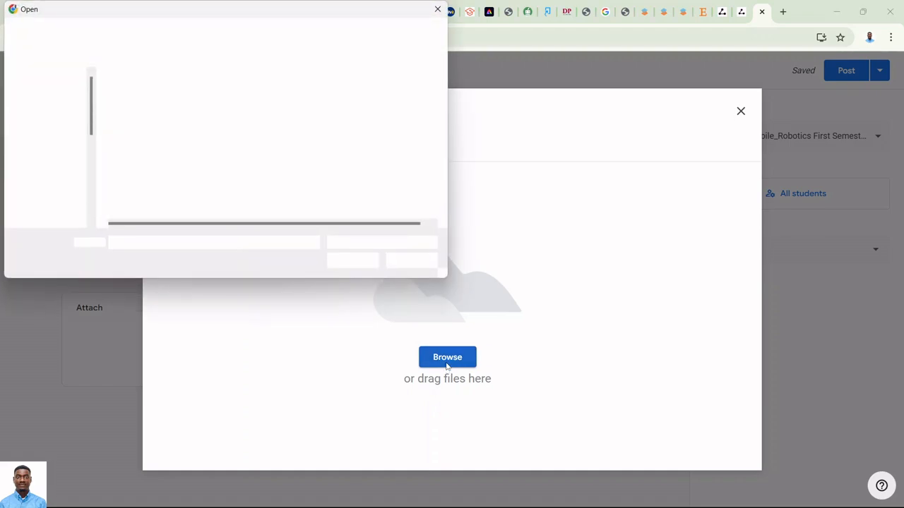
pyautogui.click(50, 115)
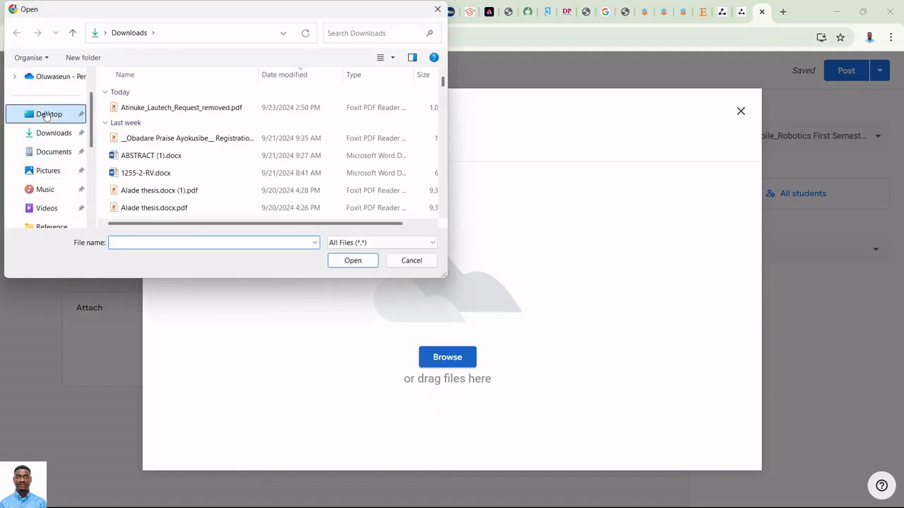
pyautogui.doubleClick(133, 168)
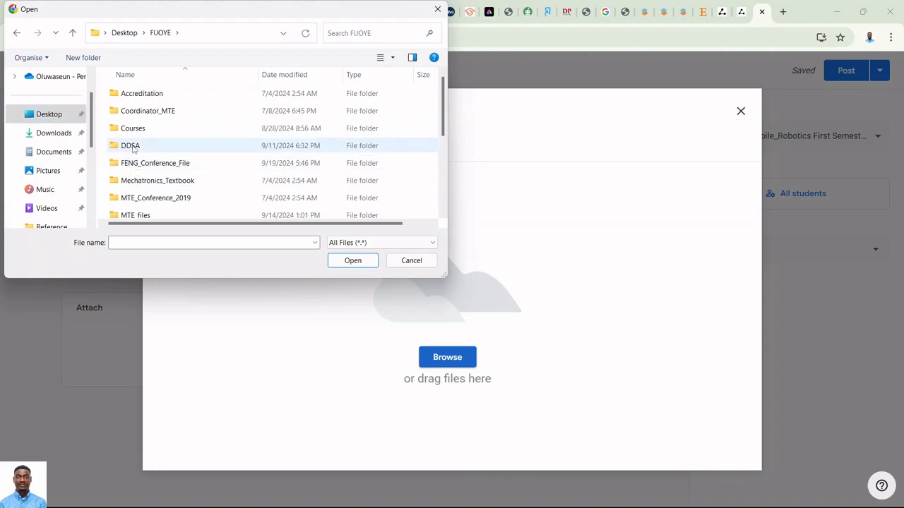
pyautogui.doubleClick(133, 128)
pyautogui.scroll(-2, 135, 156)
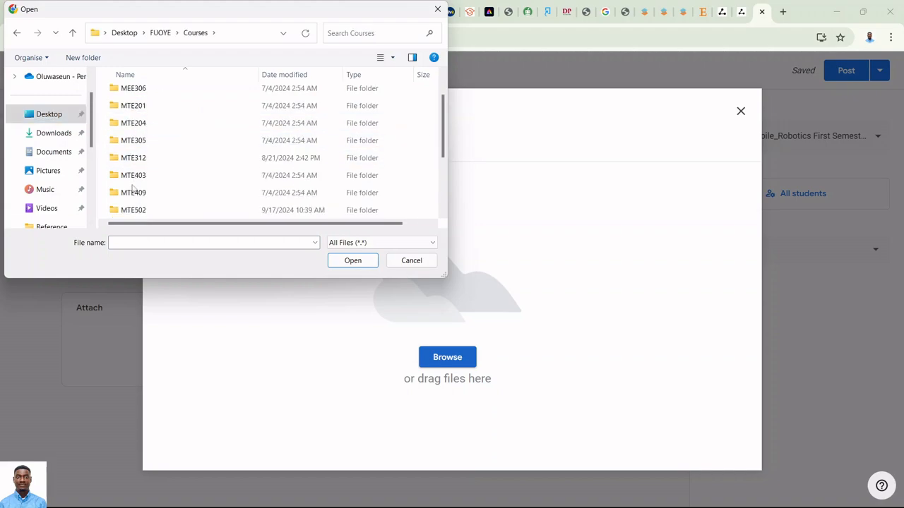
pyautogui.click(142, 175)
pyautogui.doubleClick(142, 175)
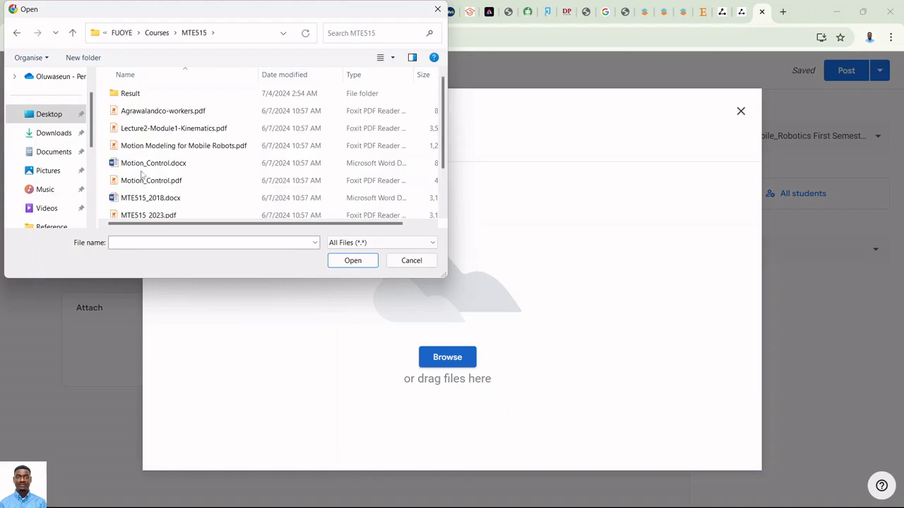
pyautogui.scroll(-1, 141, 160)
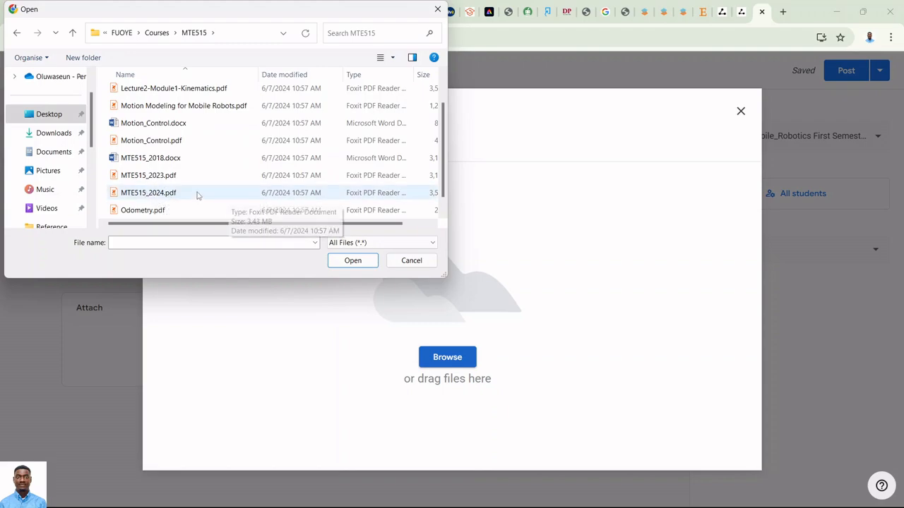
pyautogui.click(161, 198)
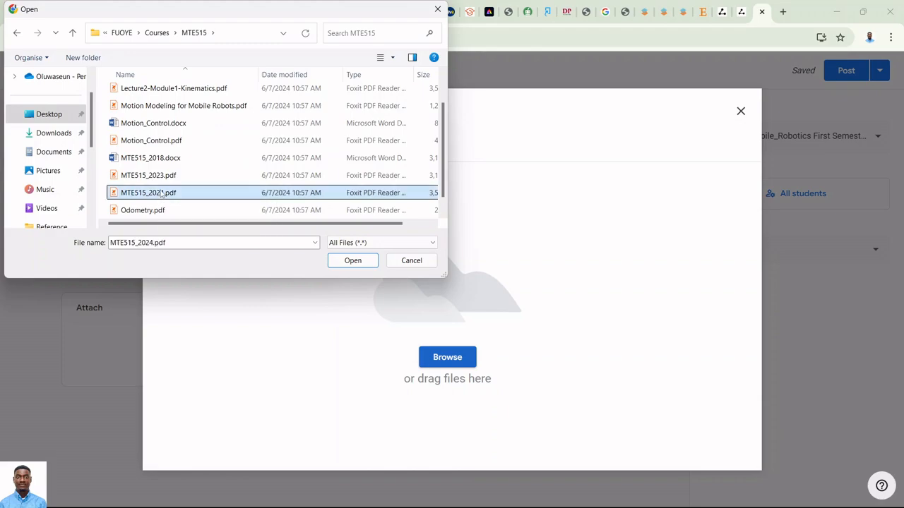
pyautogui.scroll(-1, 174, 198)
pyautogui.click(346, 260)
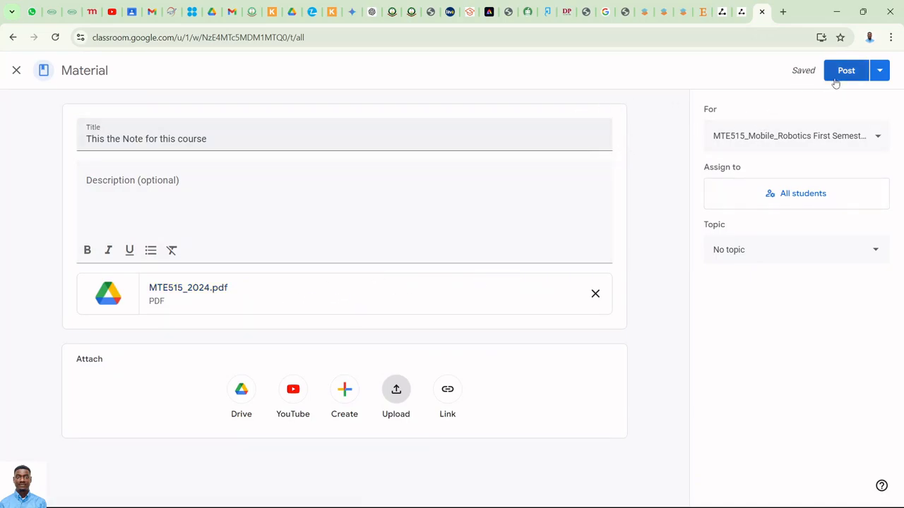
# Step: Examine the posting options for the material and close it without posting
pyautogui.click(880, 70)
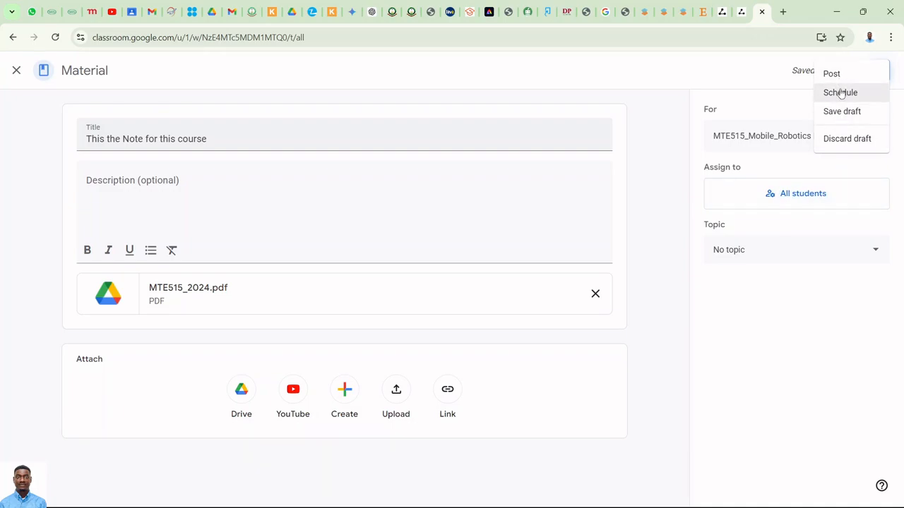
pyautogui.click(768, 84)
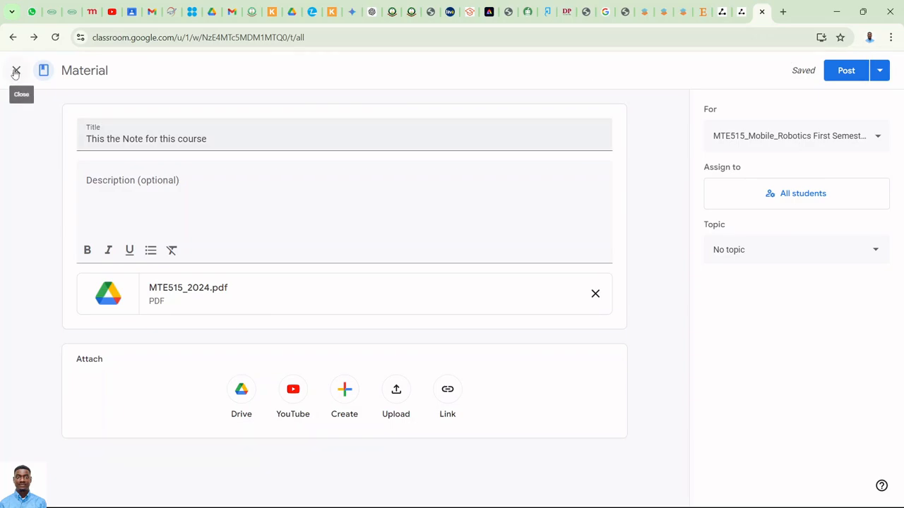
pyautogui.click(15, 73)
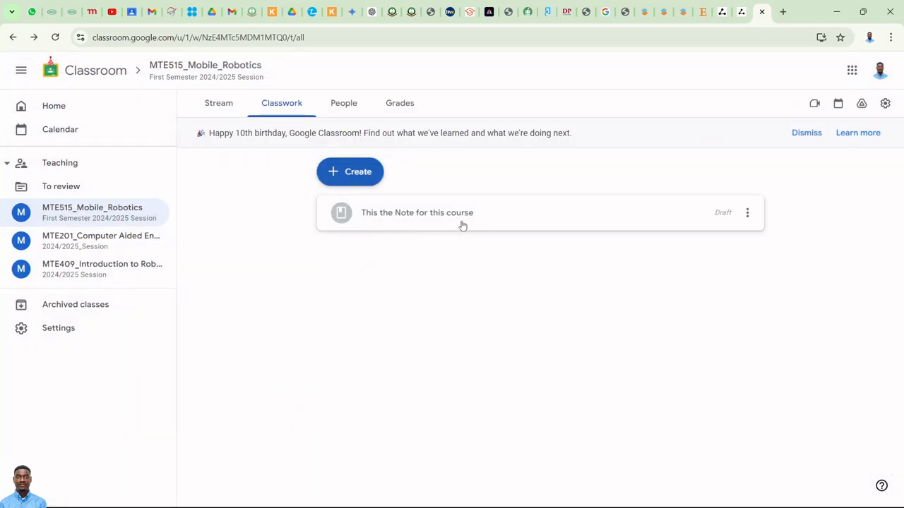
# Step: Delete the draft material "This the Note for this course" from the classwork
pyautogui.click(747, 212)
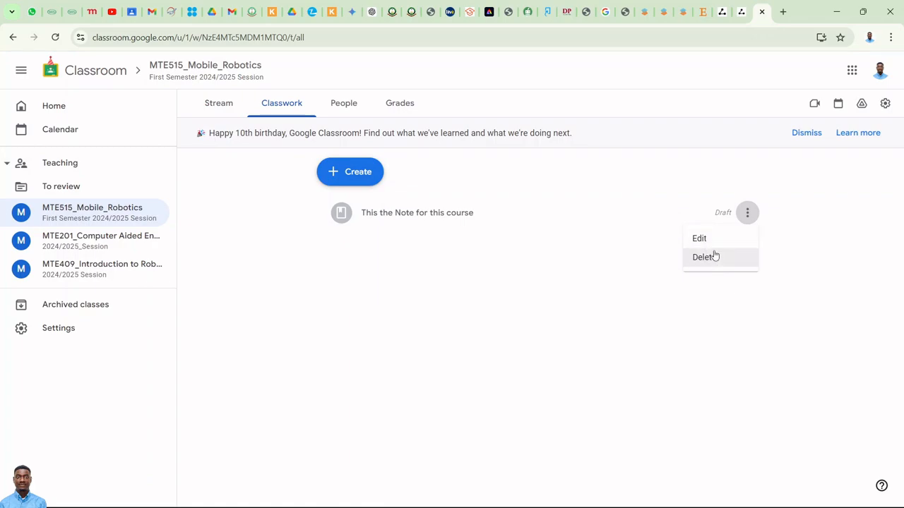
pyautogui.click(714, 257)
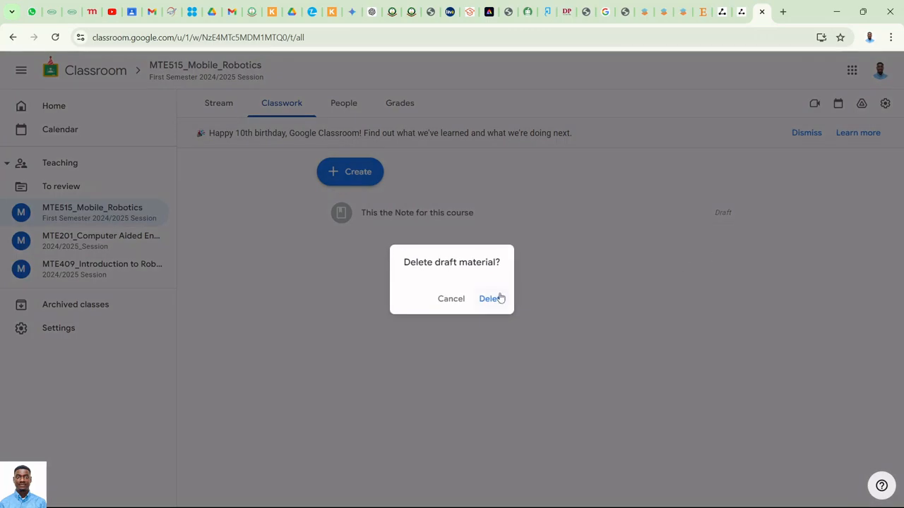
pyautogui.click(498, 298)
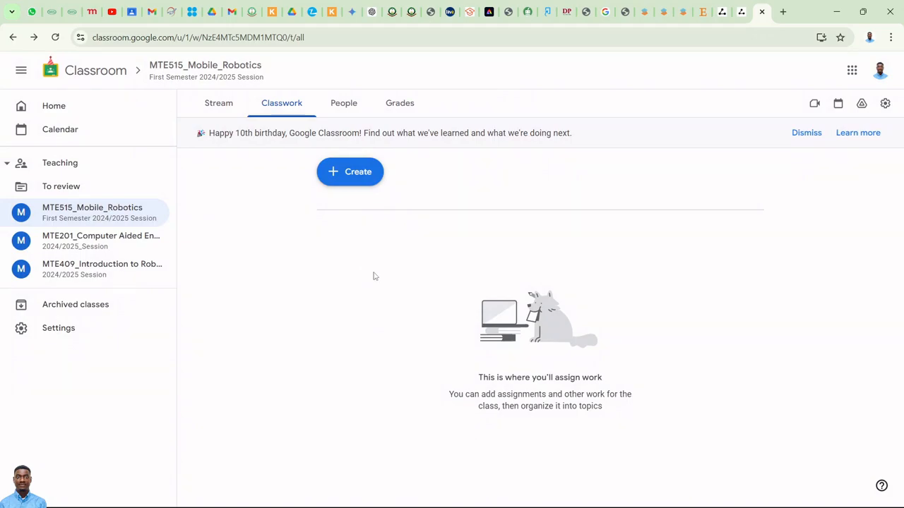
# Step: Look at the class's People page with its teacher and student lists, and at the Grades page
pyautogui.click(347, 108)
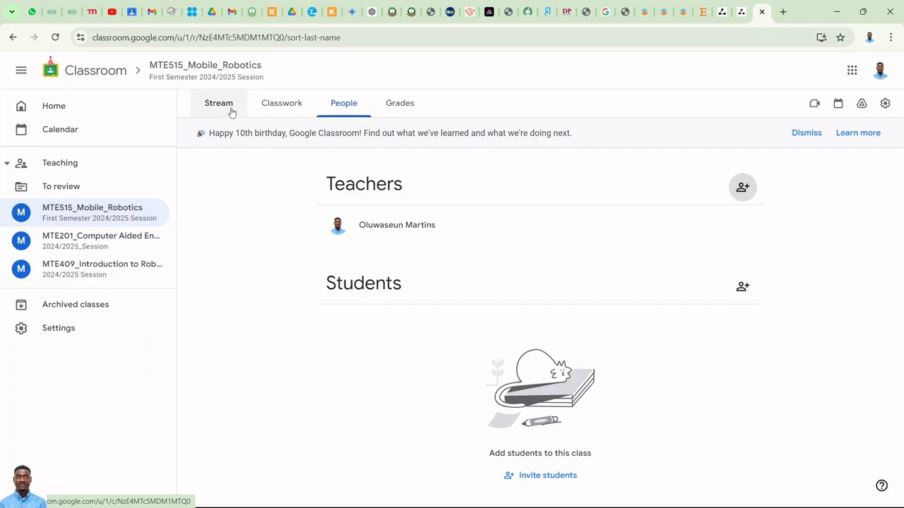
pyautogui.click(400, 103)
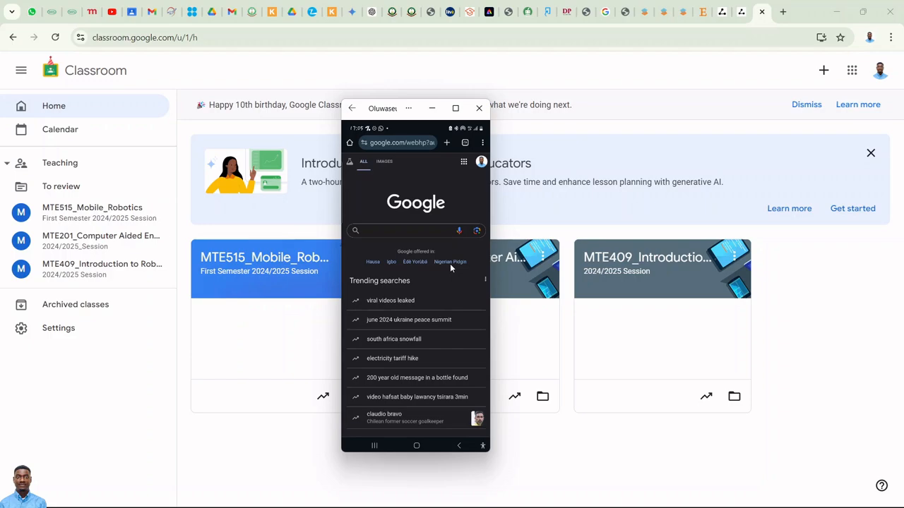
# Step: On the mirrored phone, search the Play Store for "google classroom", start updating the Google Classroom app and return to the home screen
pyautogui.click(416, 445)
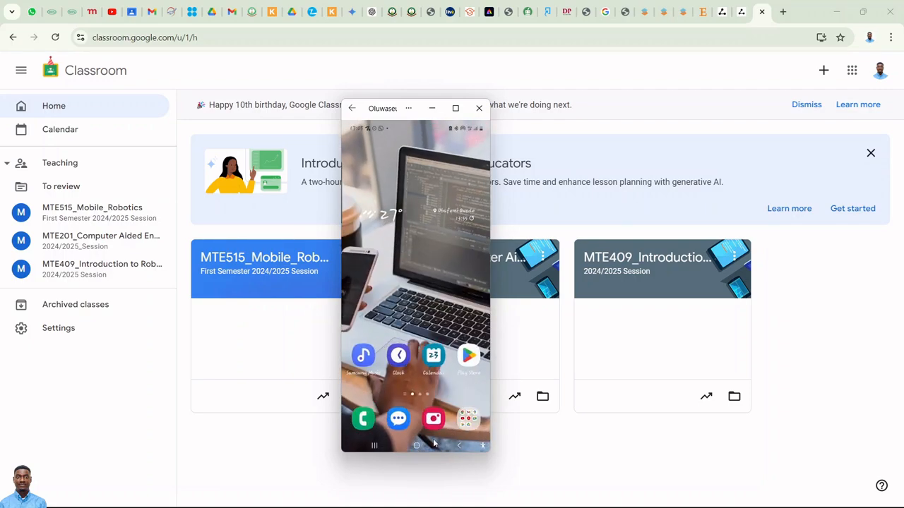
pyautogui.click(469, 357)
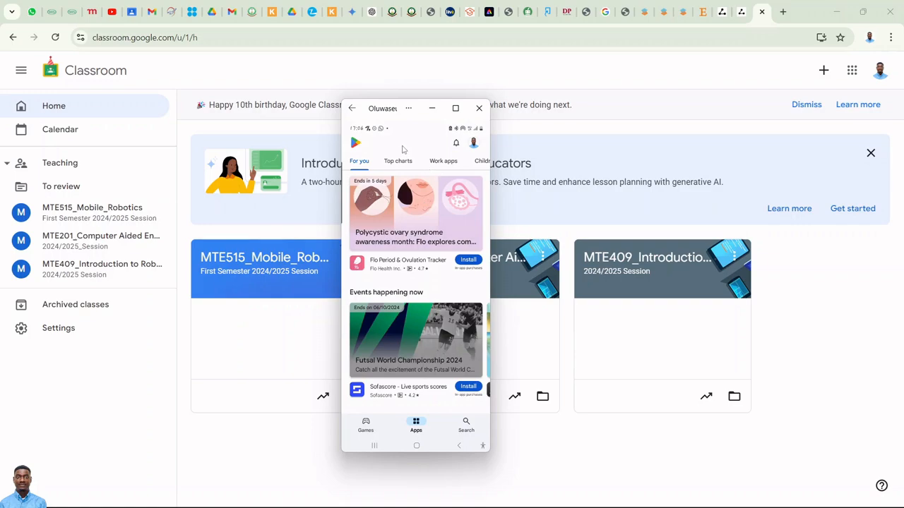
pyautogui.click(465, 425)
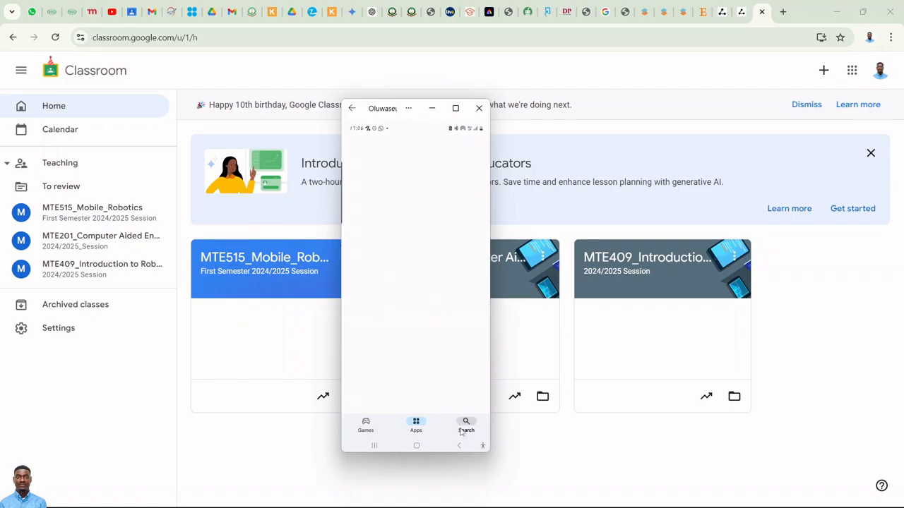
pyautogui.click(403, 144)
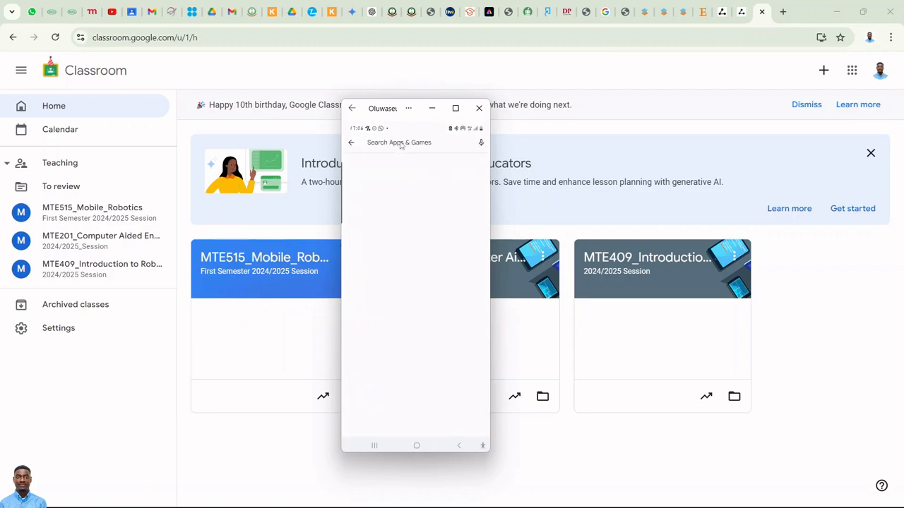
pyautogui.write('c')
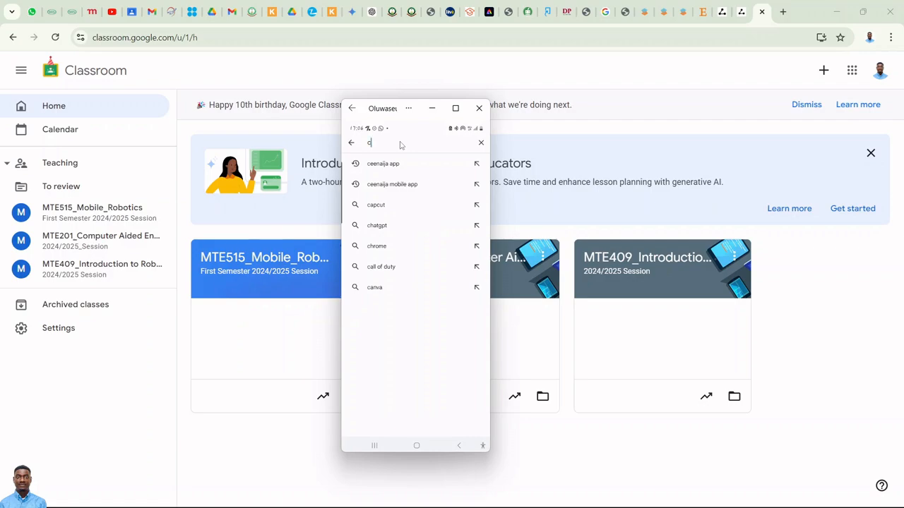
pyautogui.press('BackSpace')
pyautogui.write('goo')
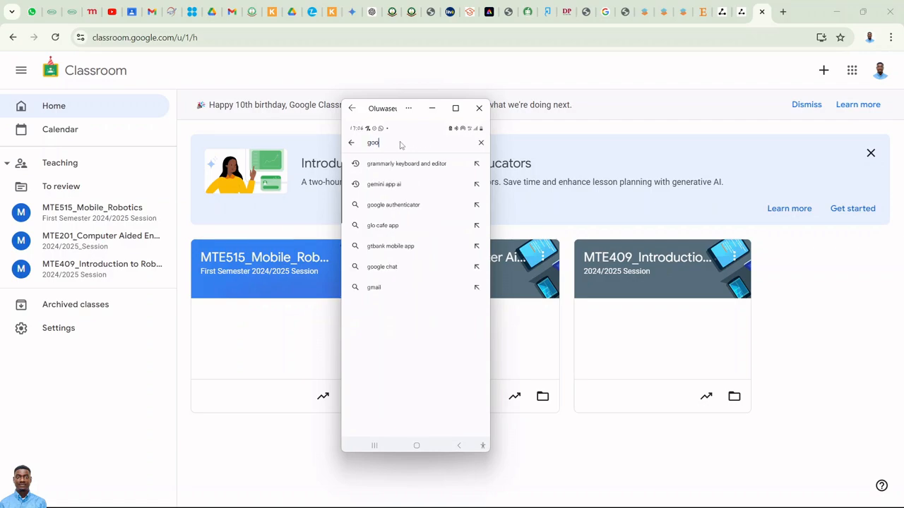
pyautogui.write('gle c')
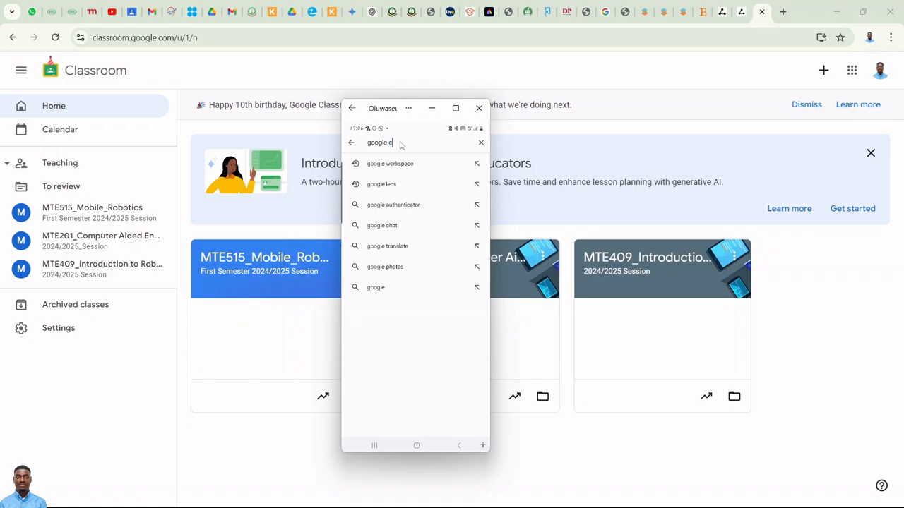
pyautogui.write('l')
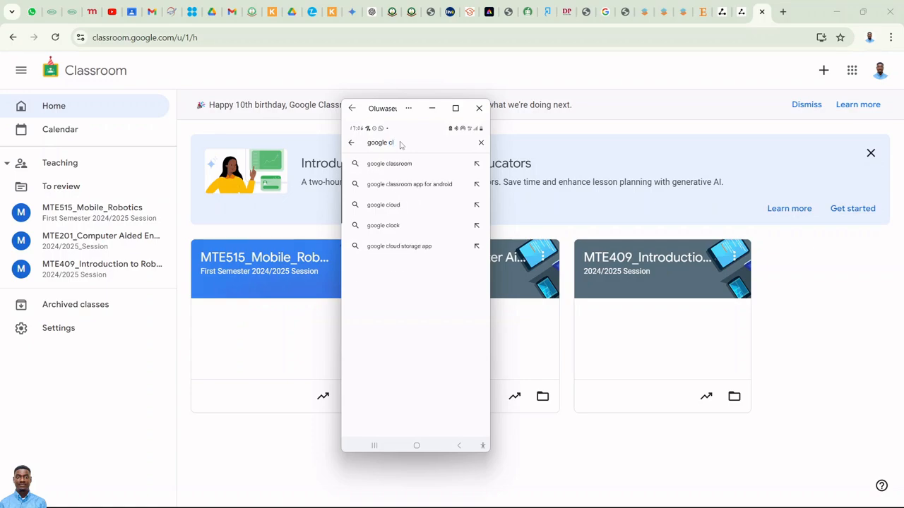
pyautogui.click(390, 170)
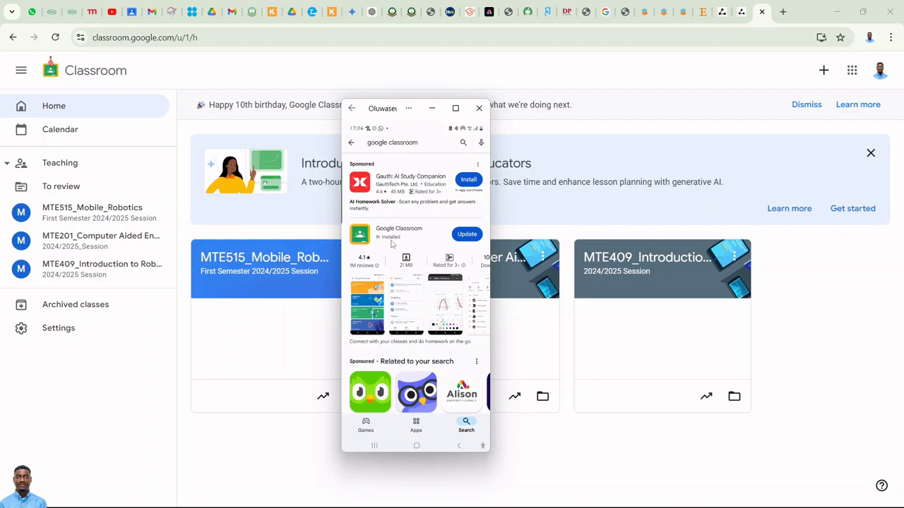
pyautogui.click(468, 235)
pyautogui.click(417, 446)
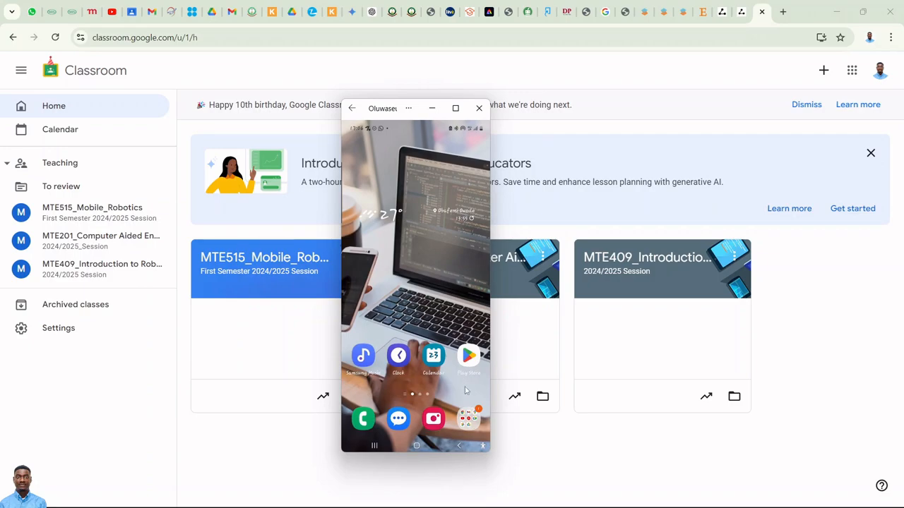
# Step: Open the Google folder in the phone's list of installed apps
pyautogui.click(433, 423)
pyautogui.scroll(-2, 432, 428)
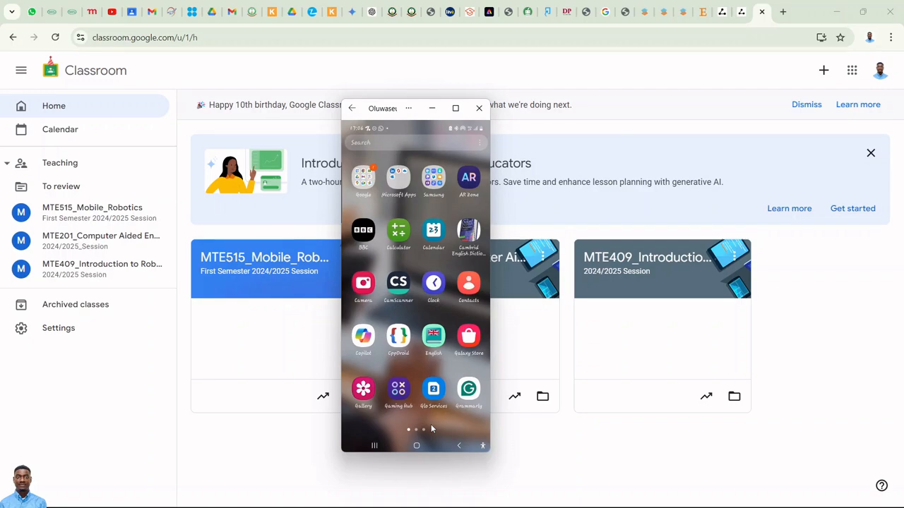
pyautogui.click(362, 178)
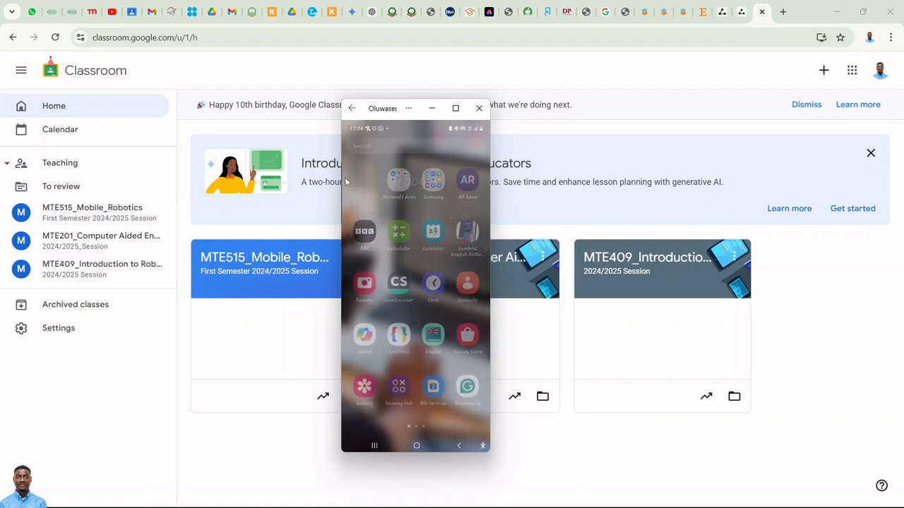